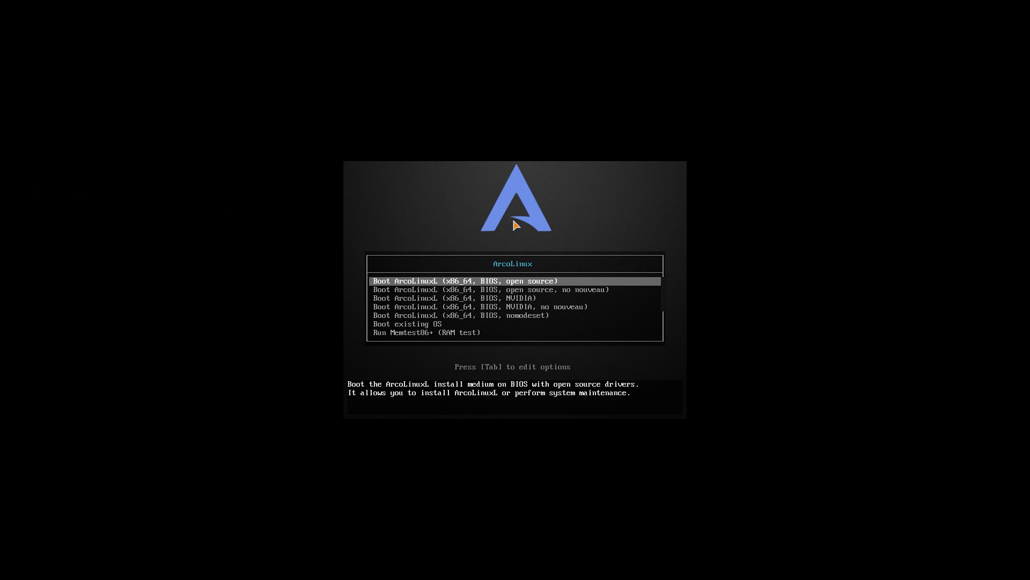
# Review the NVIDIA boot entries, then boot ArcoLinuxL with the x86_64, BIOS, open source entry
pyautogui.press('Down')
pyautogui.press('Down')
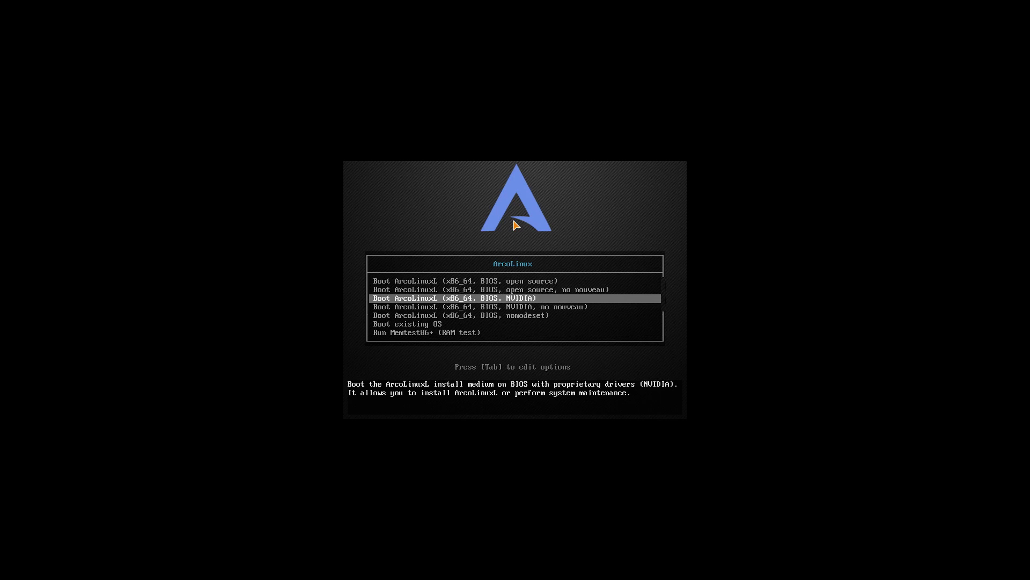
pyautogui.press('Up')
pyautogui.press('Up')
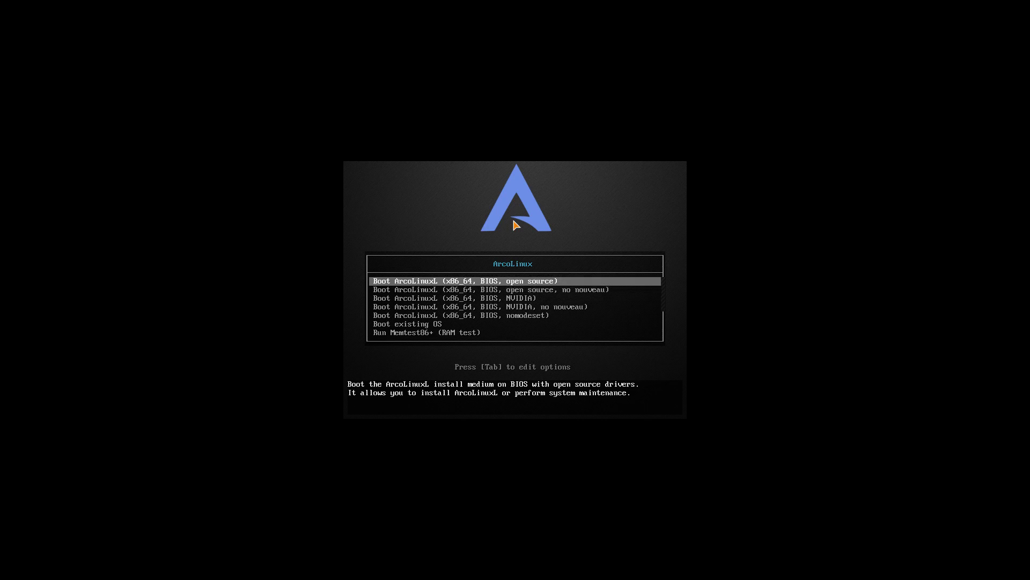
pyautogui.press('Down')
pyautogui.press('Down')
pyautogui.press('Down')
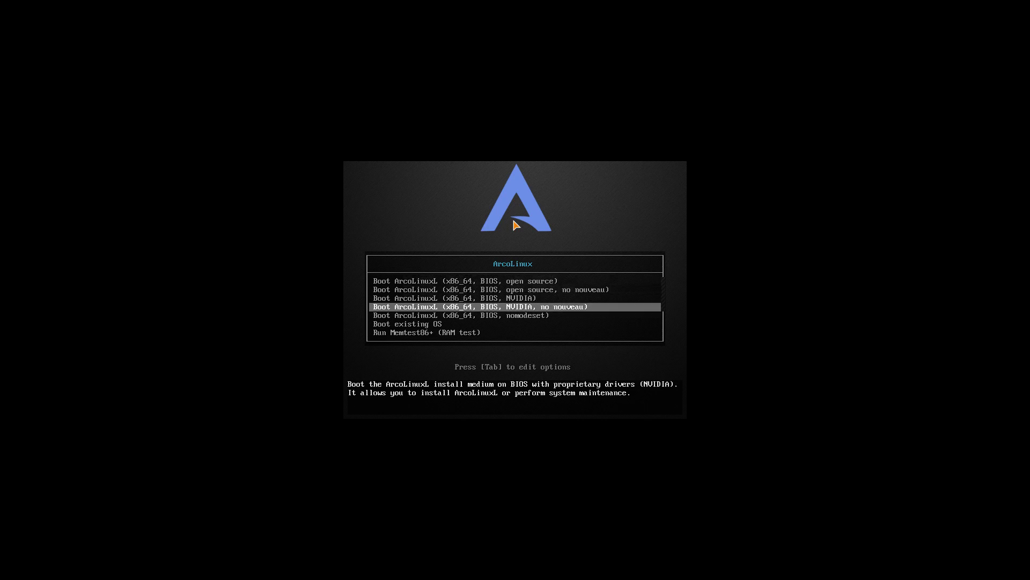
pyautogui.press('Up')
pyautogui.press('Up')
pyautogui.press('Up')
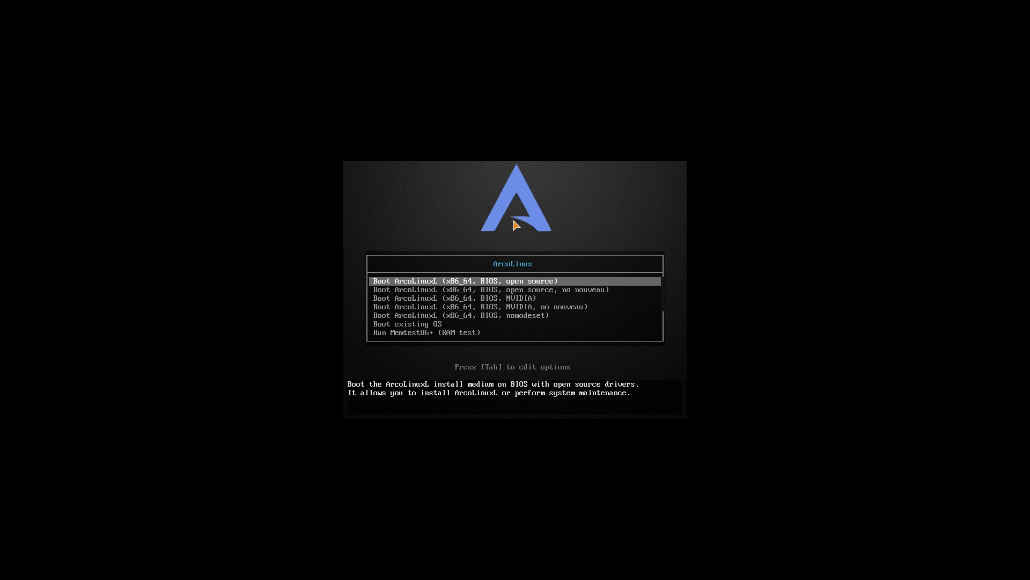
pyautogui.press('Return')
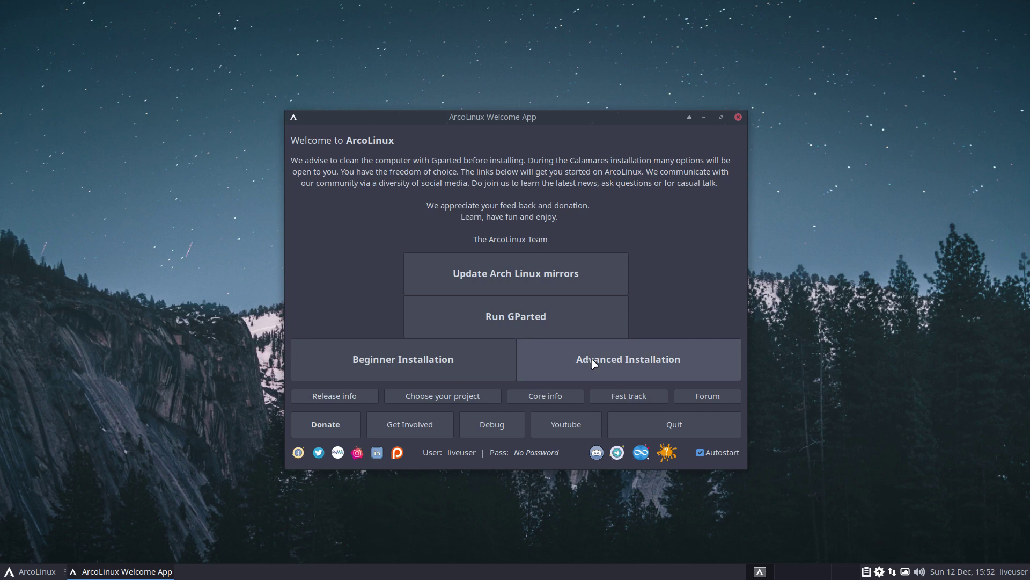
# Start the advanced installation and review the installer's About information and the Kernel and Drivers pages
pyautogui.click(614, 365)
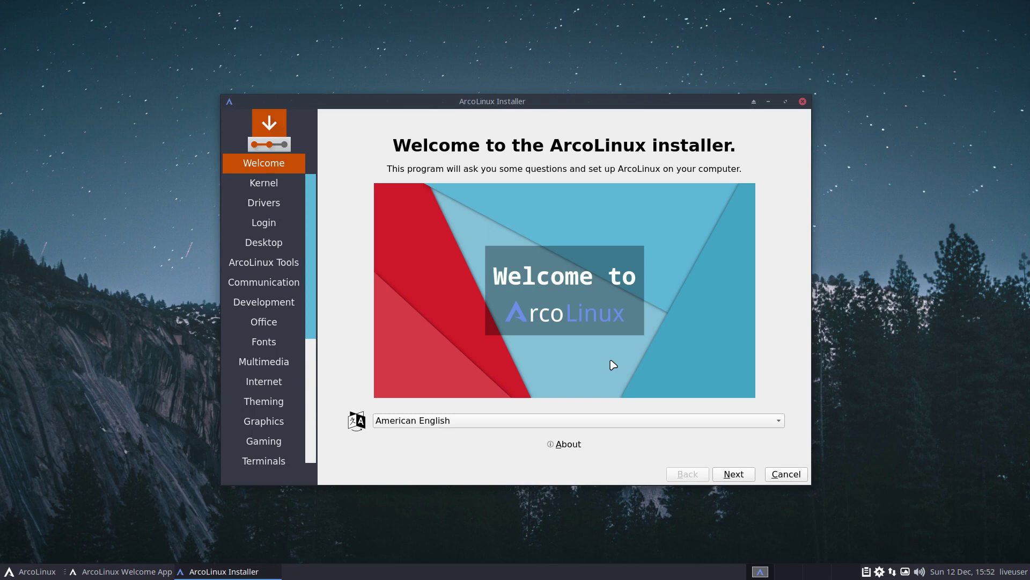
pyautogui.click(568, 448)
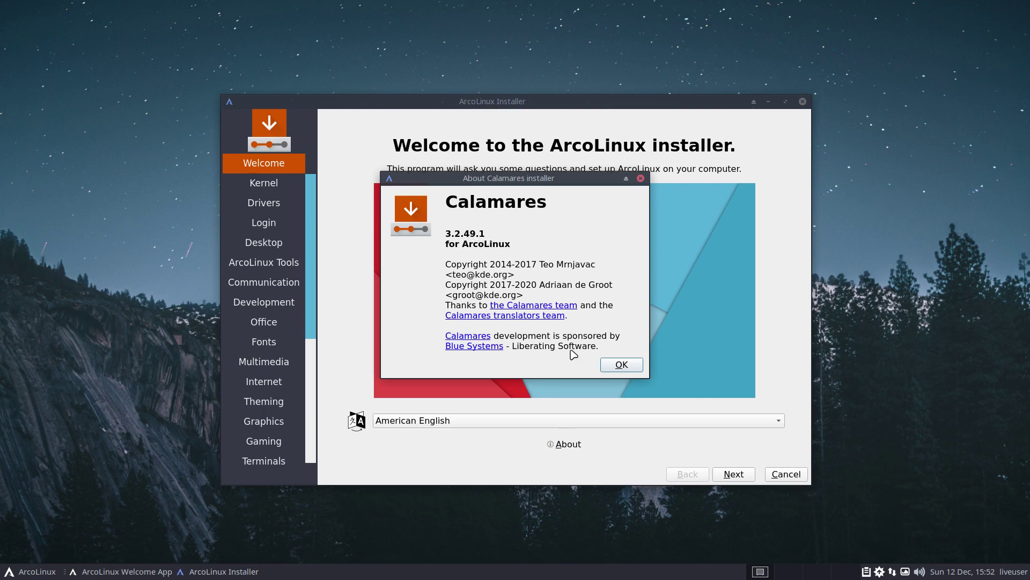
pyautogui.click(617, 365)
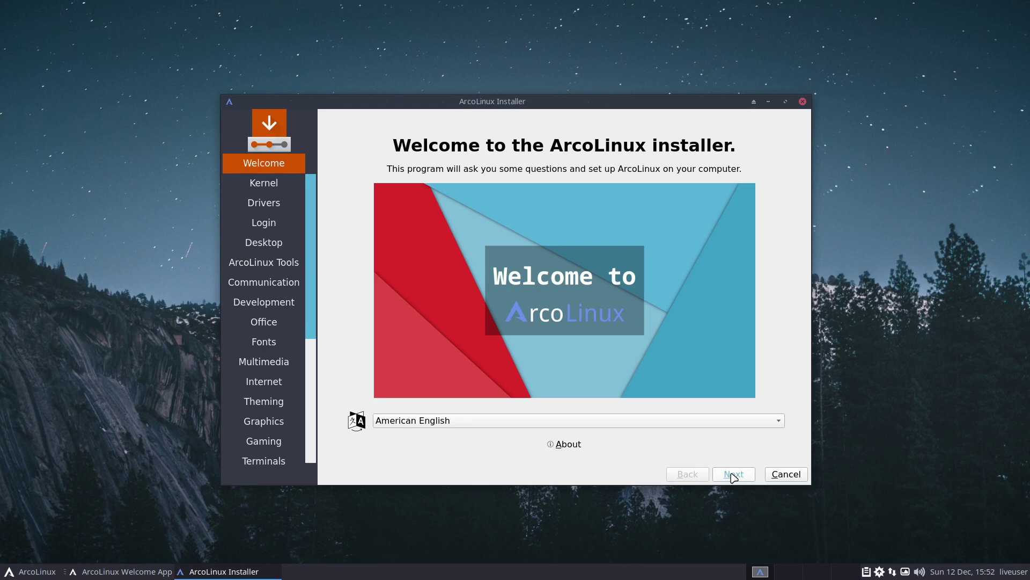
pyautogui.click(736, 473)
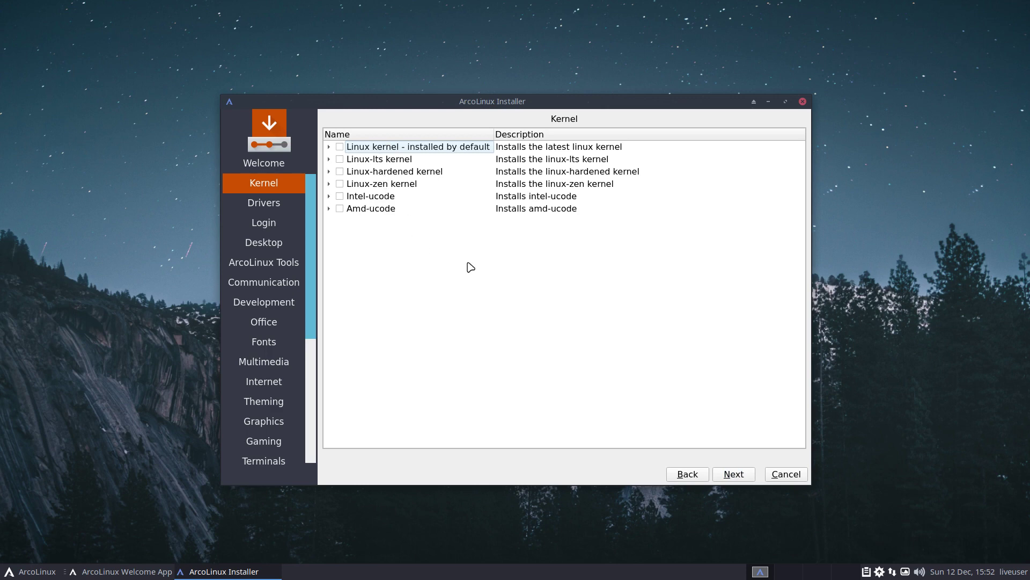
pyautogui.click(734, 475)
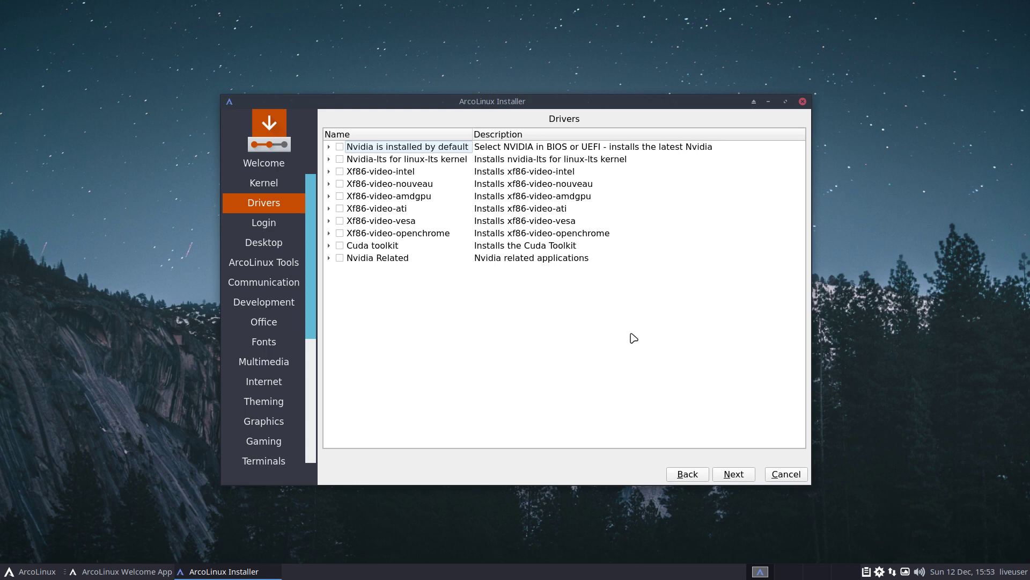
pyautogui.click(725, 476)
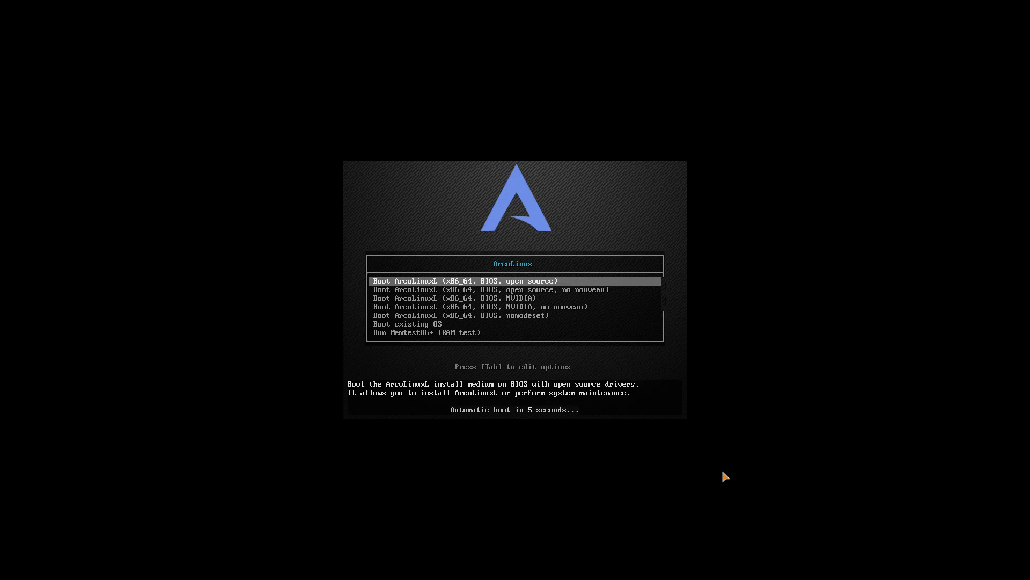
# Boot ArcoLinuxL with the x86_64, BIOS, NVIDIA entry
pyautogui.press('Down')
pyautogui.press('Down')
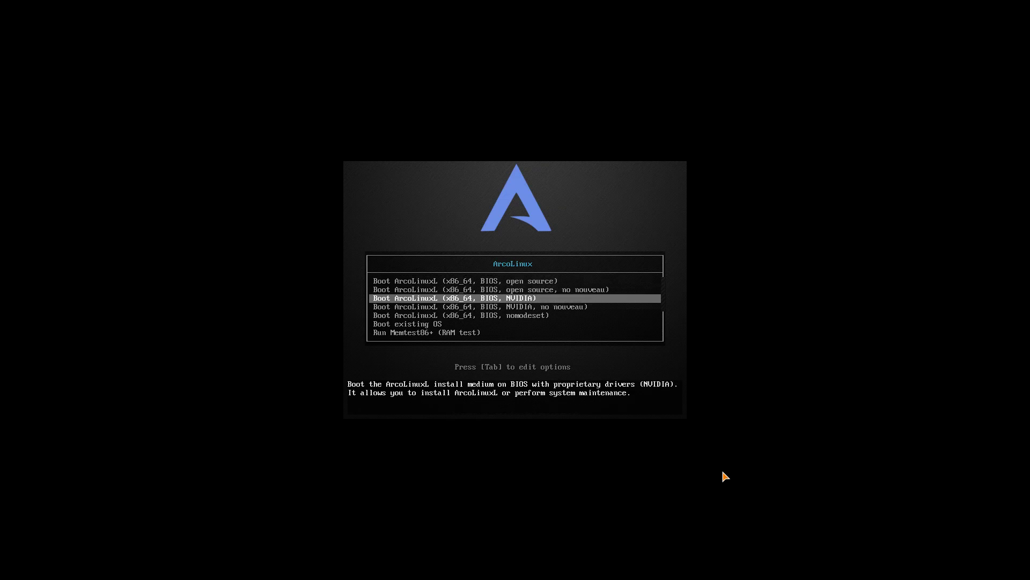
pyautogui.press('Return')
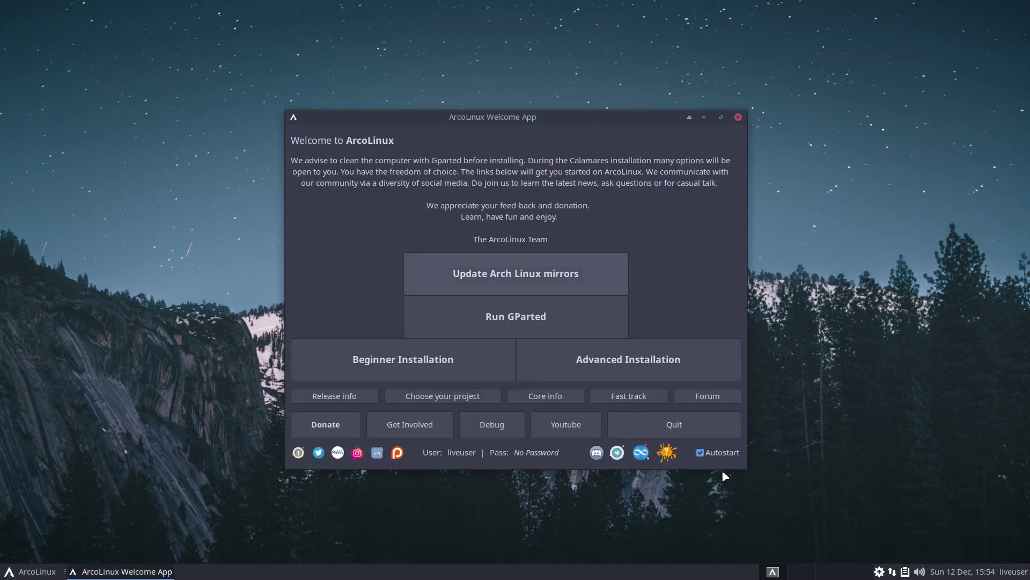
# Start the advanced installation and advance to the Drivers Nvidia page, leaving the language, kernel and drivers at their defaults
pyautogui.click(638, 364)
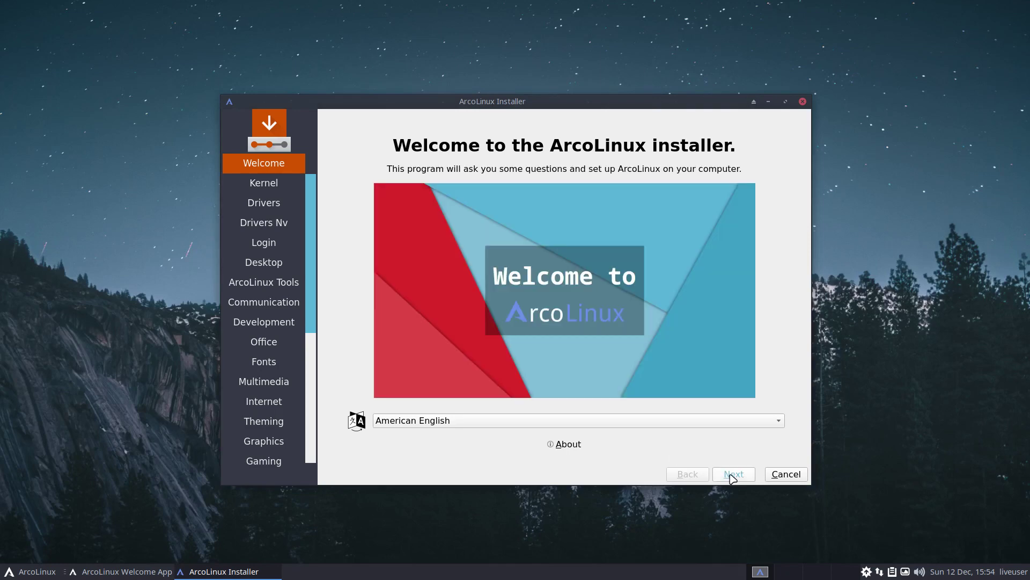
pyautogui.click(733, 475)
pyautogui.click(733, 474)
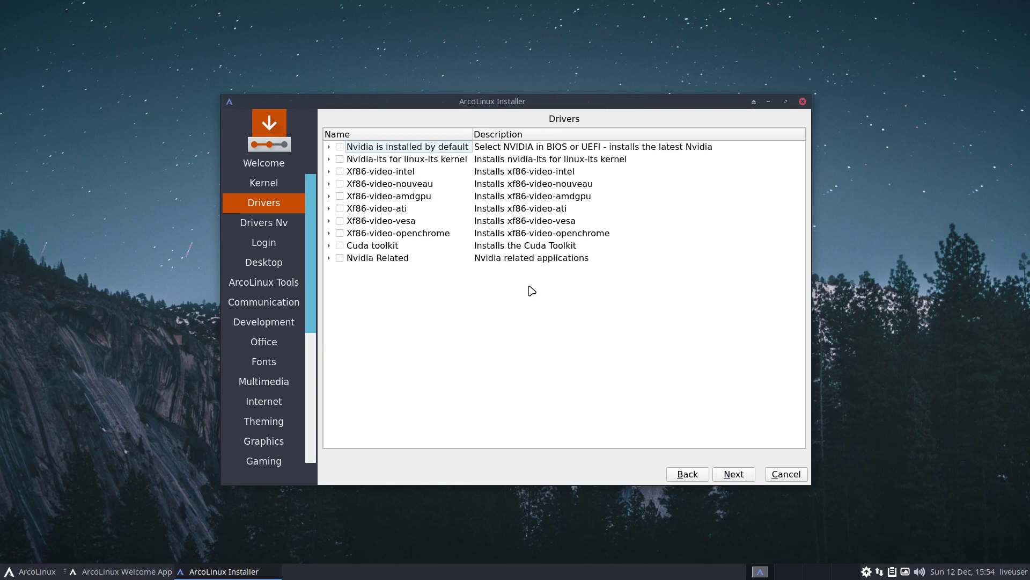
pyautogui.click(733, 475)
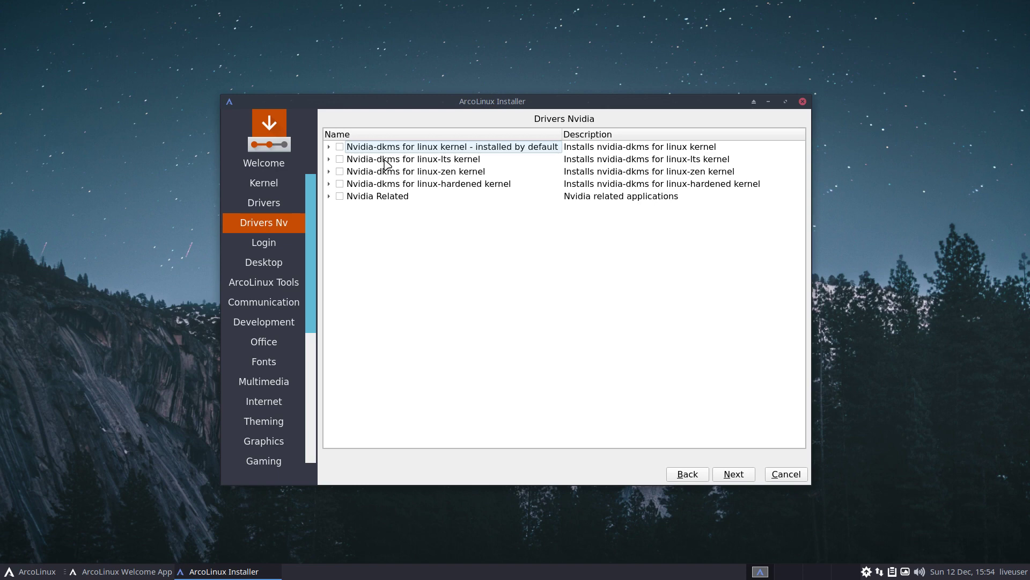
# Examine the packages in the Nvidia-dkms groups for the linux-lts and linux-zen kernels and in the Nvidia Related group
pyautogui.click(329, 159)
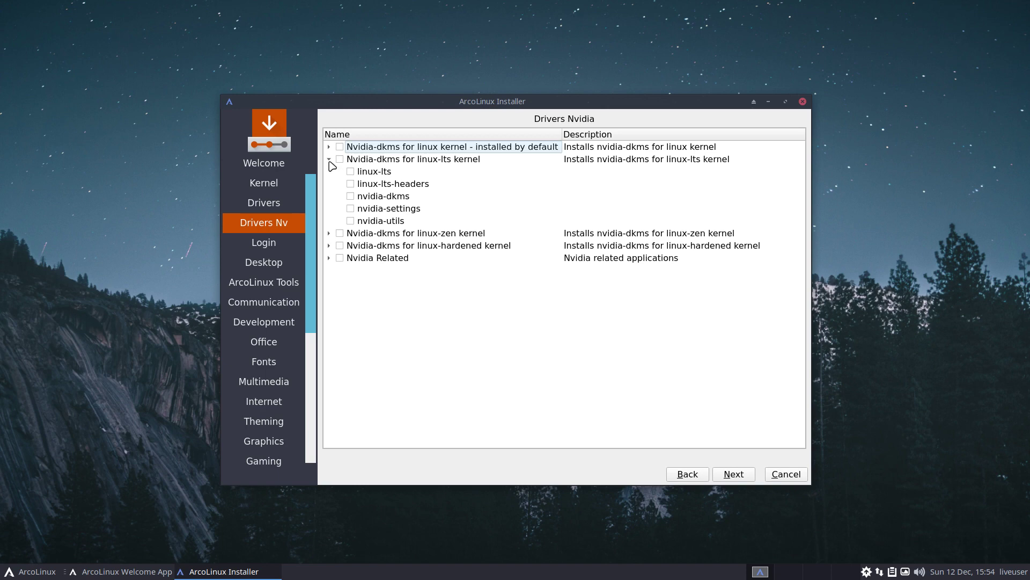
pyautogui.click(329, 159)
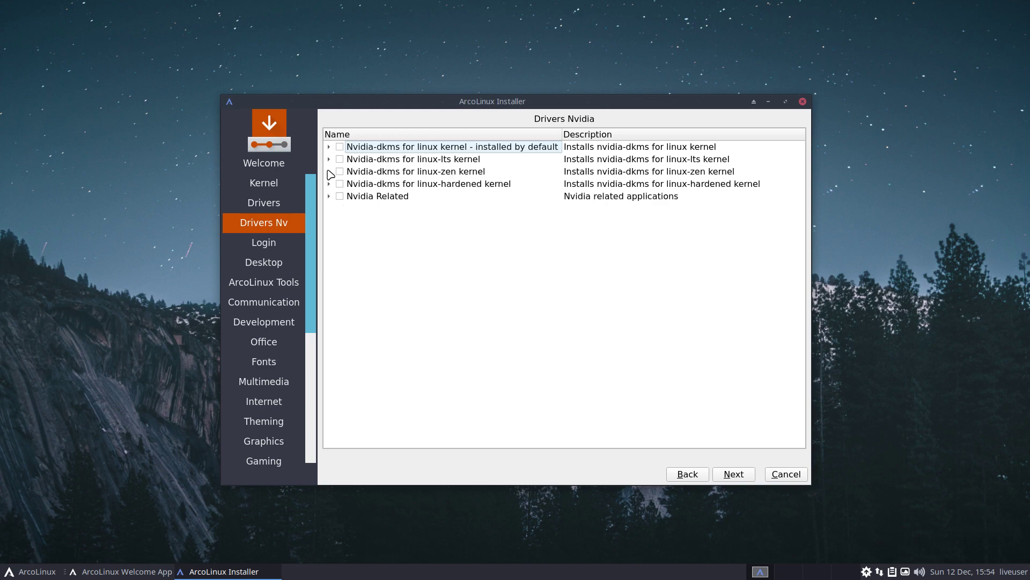
pyautogui.click(329, 172)
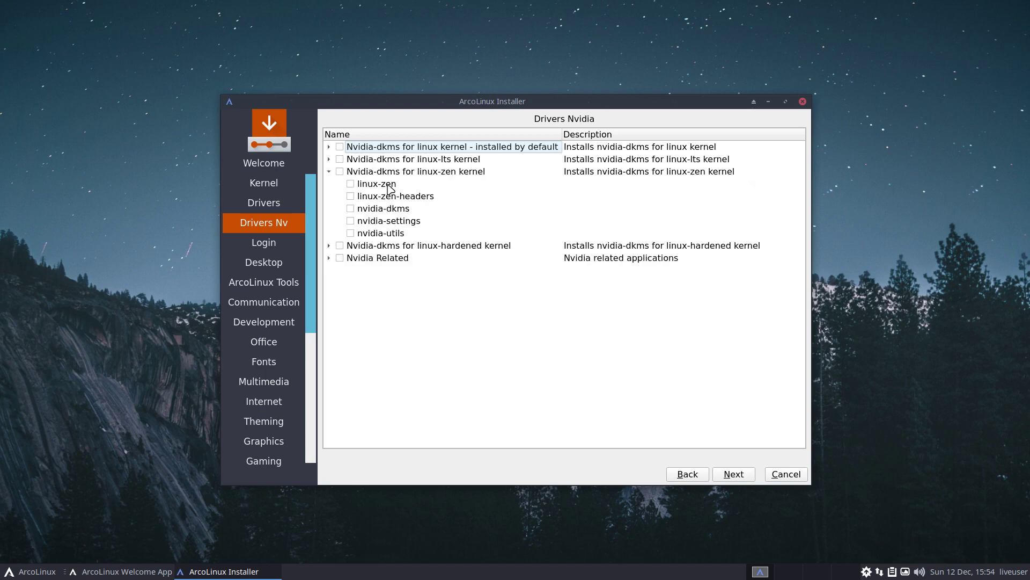
pyautogui.click(329, 171)
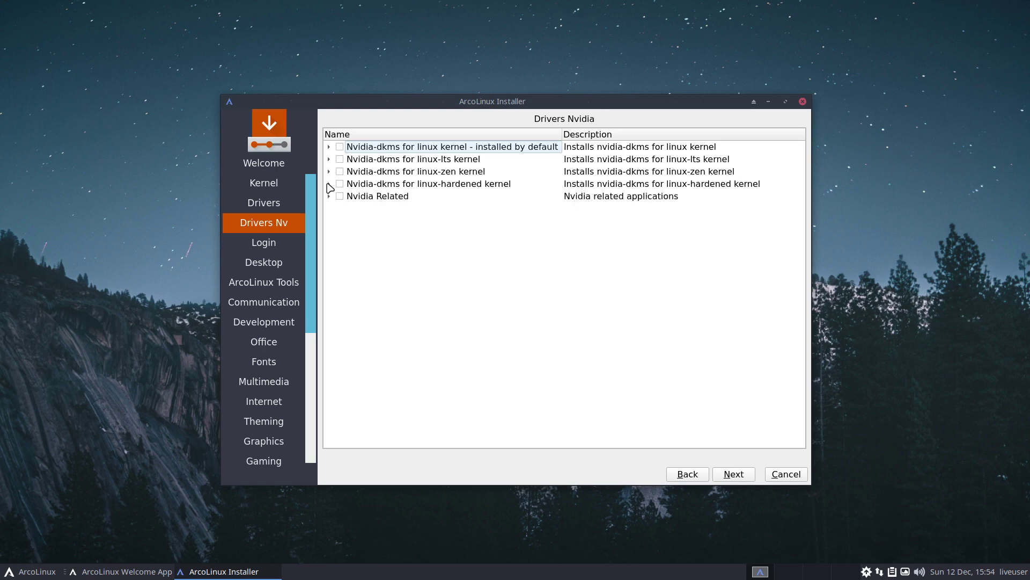
pyautogui.click(329, 197)
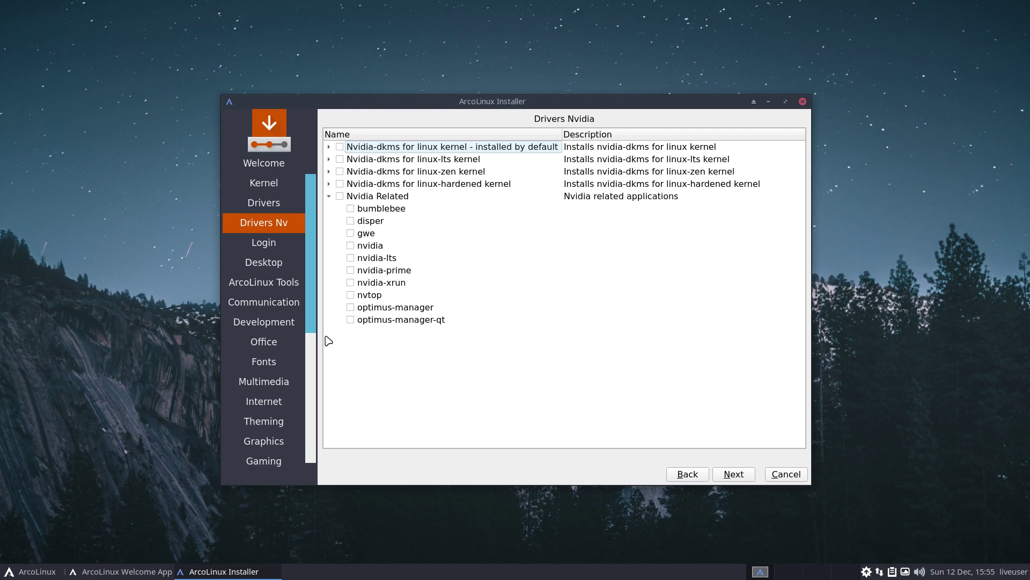
pyautogui.click(329, 196)
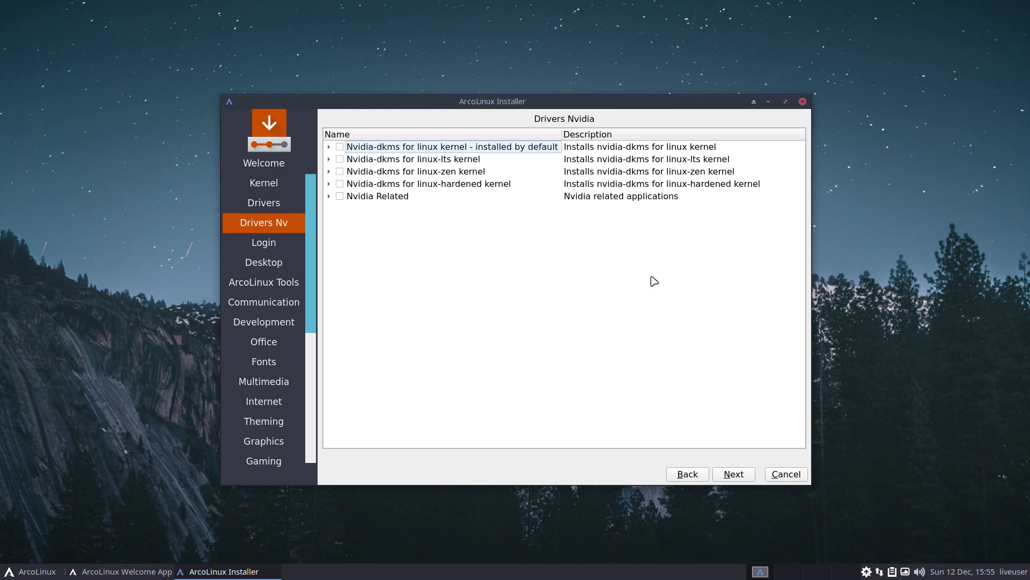
# Advance to the Login page, check the Ly login manager's contents, and continue to the Desktop page without selecting anything
pyautogui.click(747, 477)
pyautogui.click(747, 479)
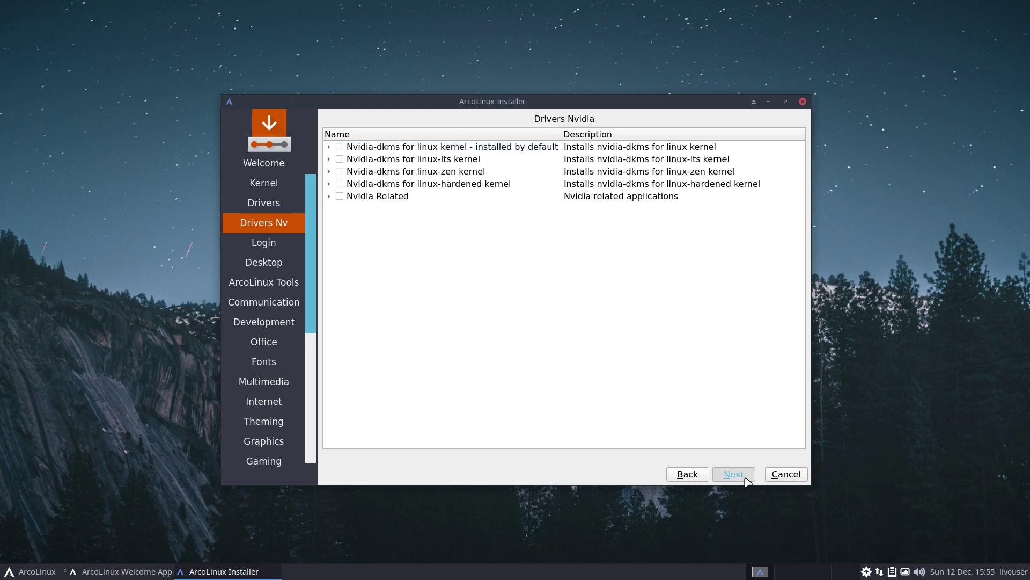
pyautogui.click(747, 479)
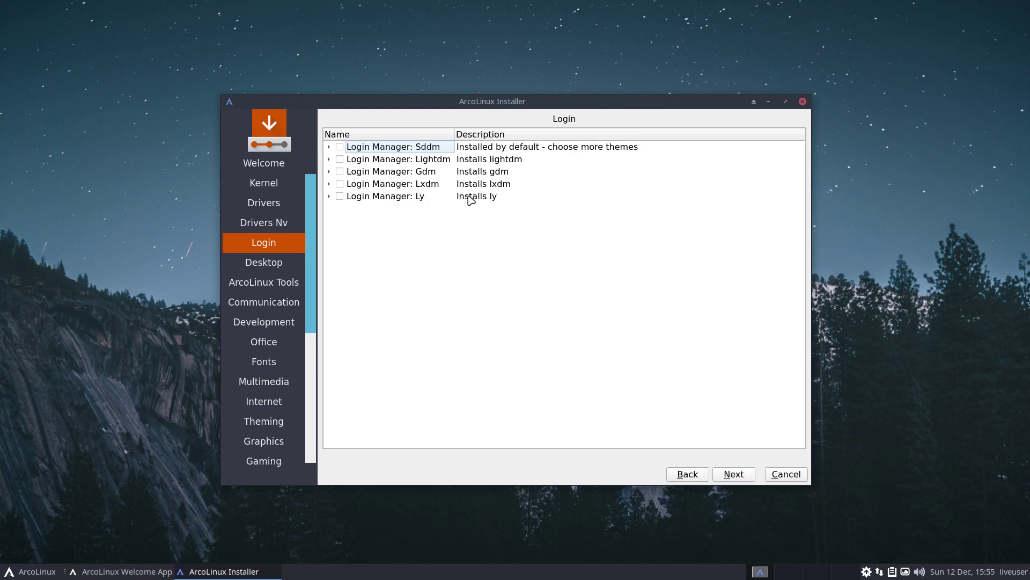
pyautogui.click(329, 197)
pyautogui.click(328, 197)
pyautogui.click(747, 476)
pyautogui.click(747, 476)
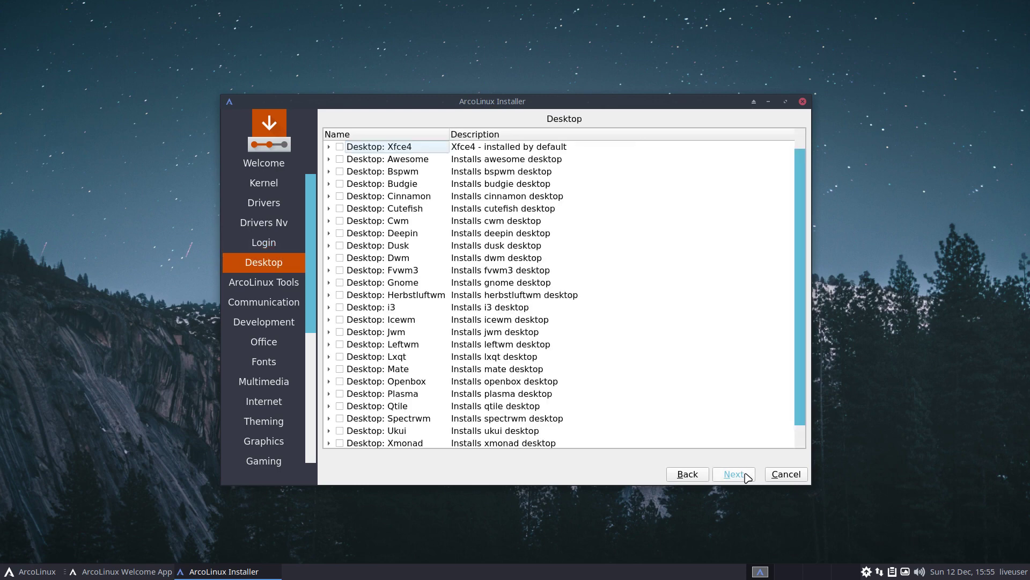
# Look through the available desktops and continue to the ArcoLinux Tools page with only the default Xfce4
pyautogui.scroll(-1, 674, 404)
pyautogui.scroll(1, 674, 404)
pyautogui.click(736, 476)
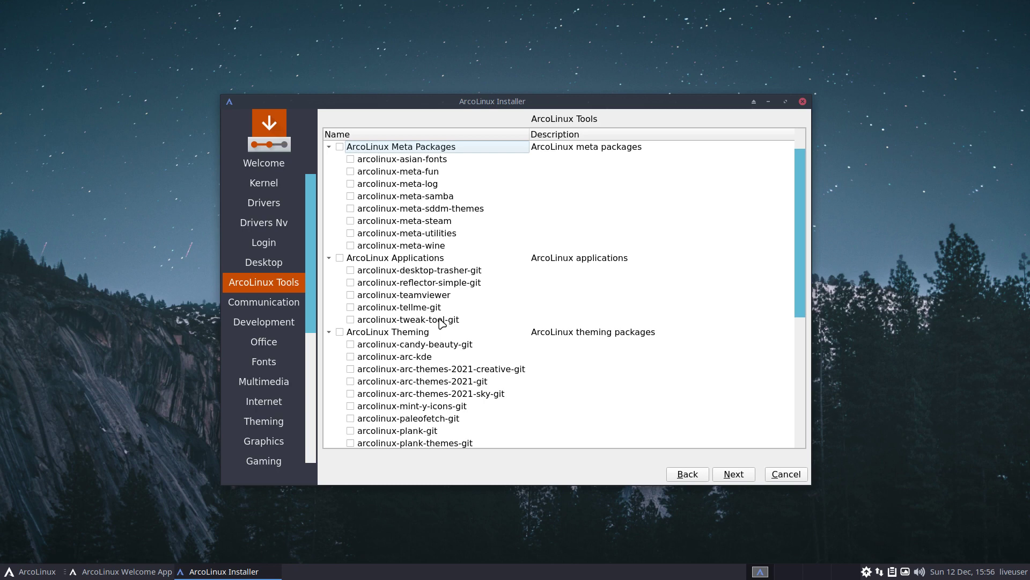
# Look through the ArcoLinux applications, theming, wallpapers and Sddm themes, and continue to the Communication page without selecting packages
pyautogui.scroll(-2, 440, 322)
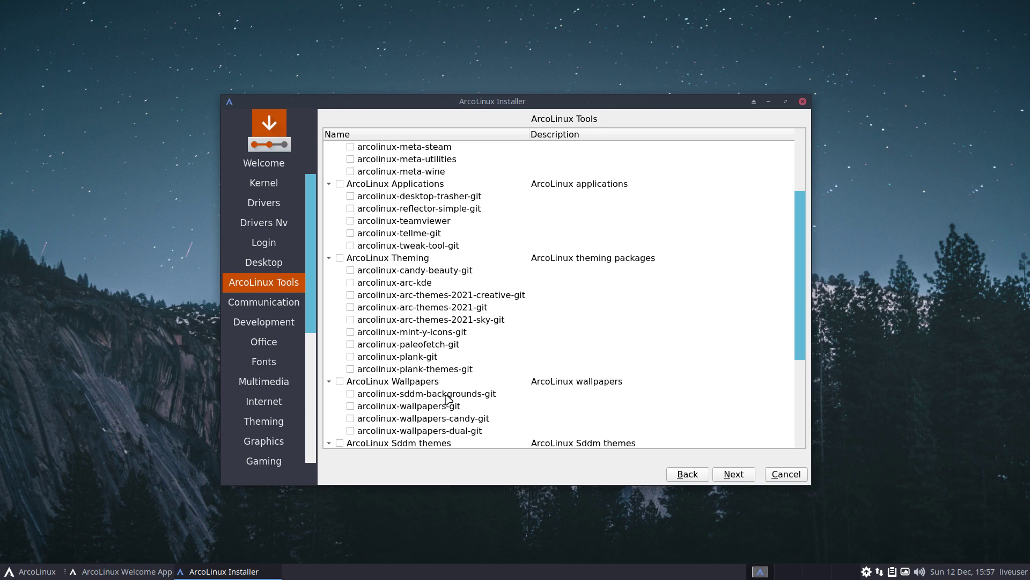
pyautogui.scroll(-5, 448, 399)
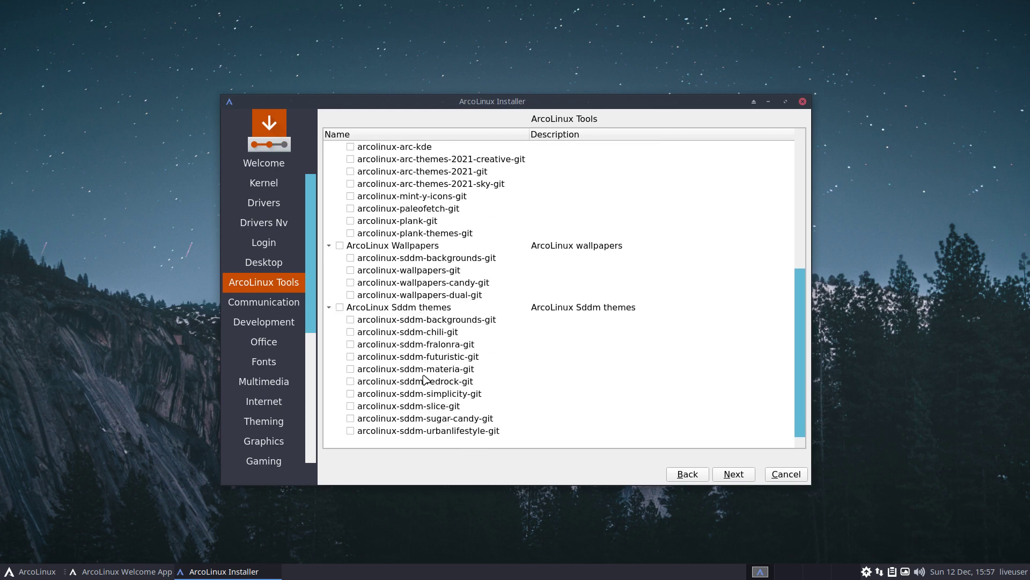
pyautogui.scroll(8, 424, 382)
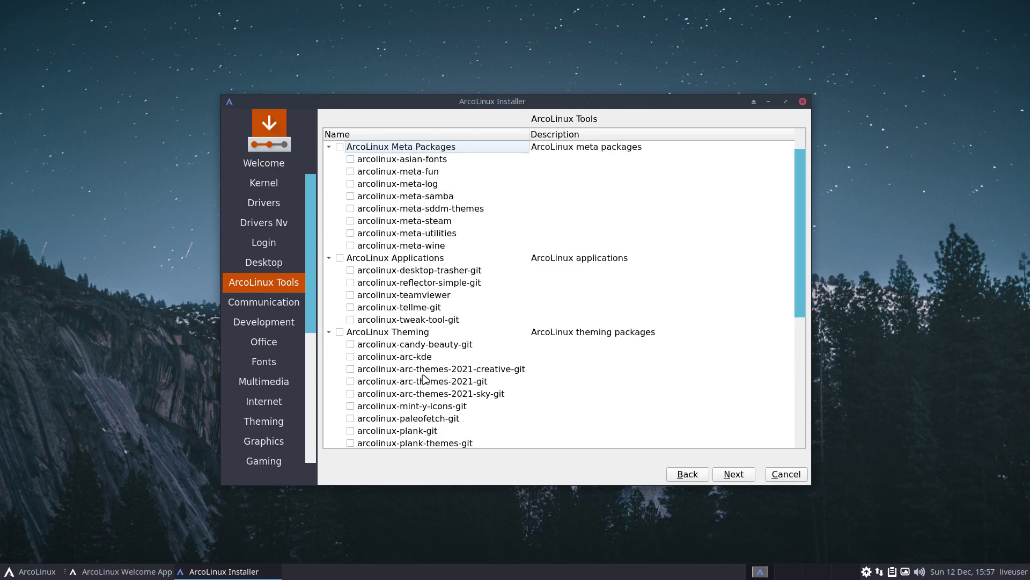
pyautogui.scroll(-1, 424, 379)
pyautogui.click(733, 473)
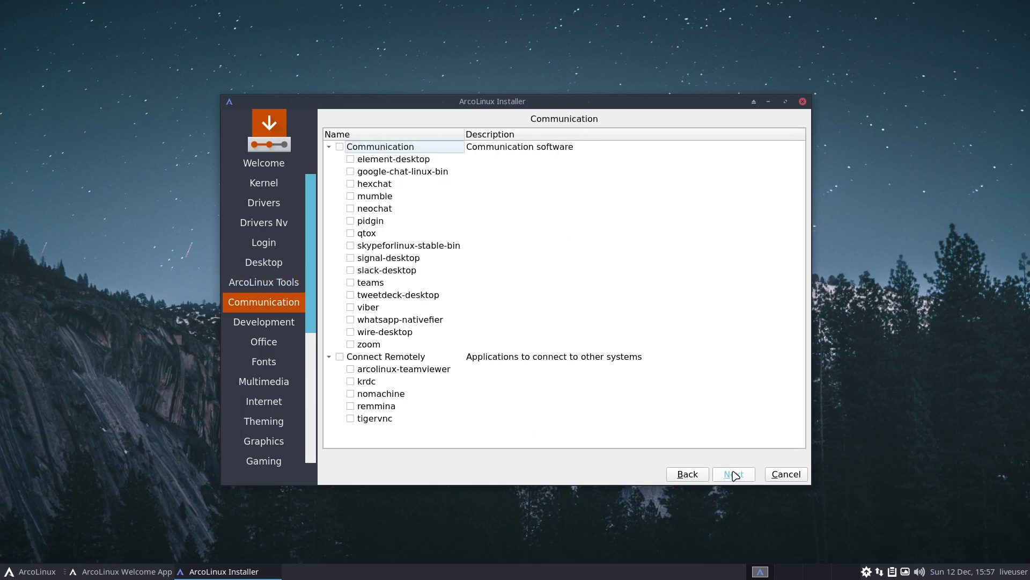
# Continue from Communication through the Development, Office and Fonts pages to the Multimedia page without selecting packages
pyautogui.click(733, 474)
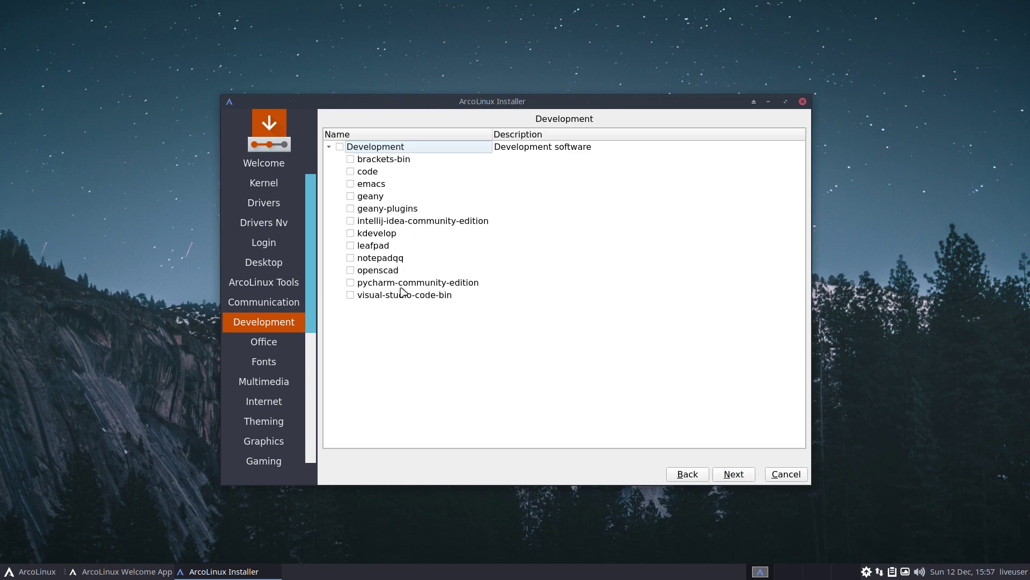
pyautogui.click(723, 474)
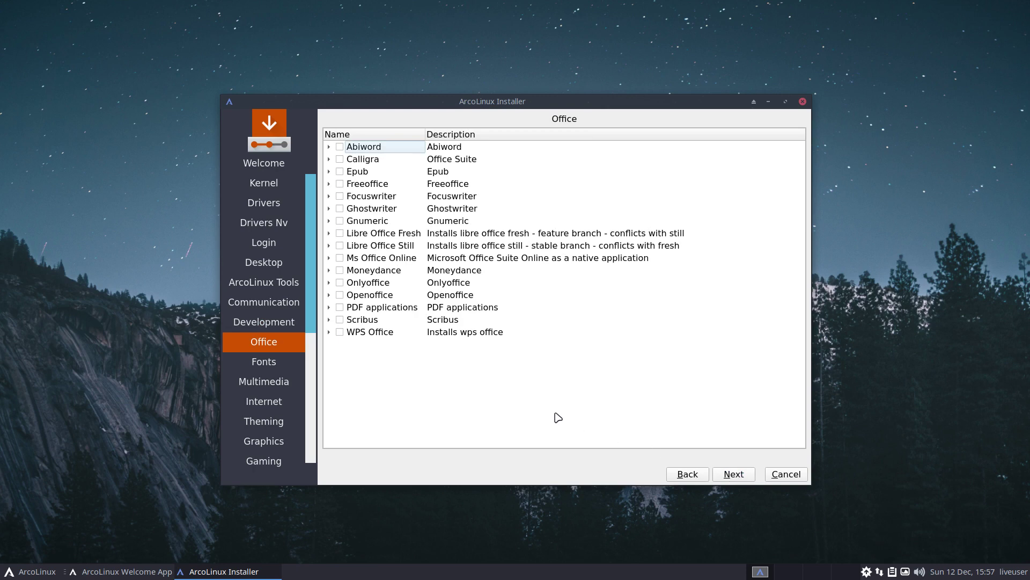
pyautogui.click(737, 473)
pyautogui.click(738, 473)
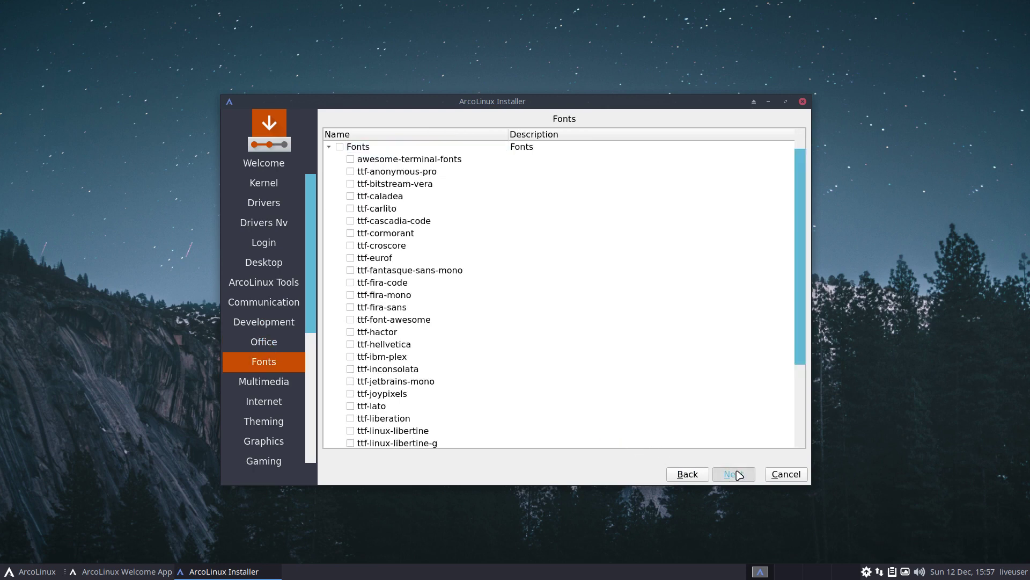
# Look through the audio and video software on the Multimedia page, and continue to the Internet page without selecting packages
pyautogui.scroll(-5, 562, 364)
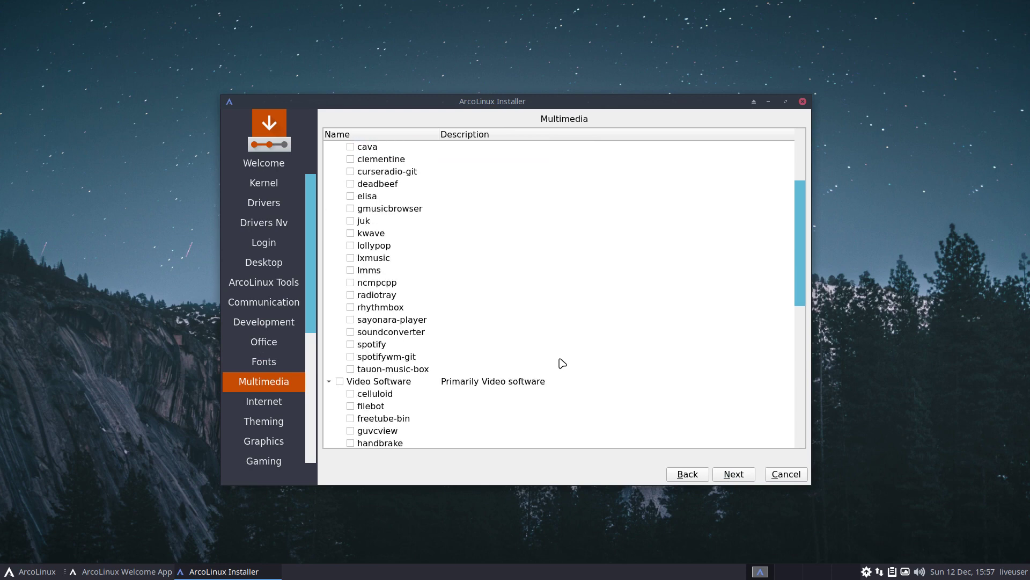
pyautogui.scroll(-2, 561, 363)
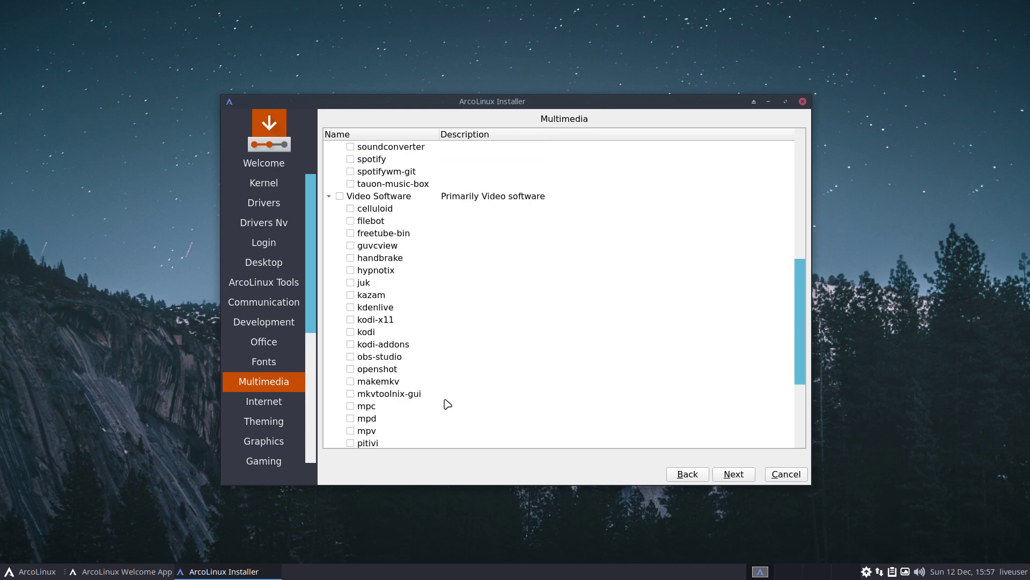
pyautogui.scroll(-1, 406, 393)
pyautogui.scroll(-1, 405, 392)
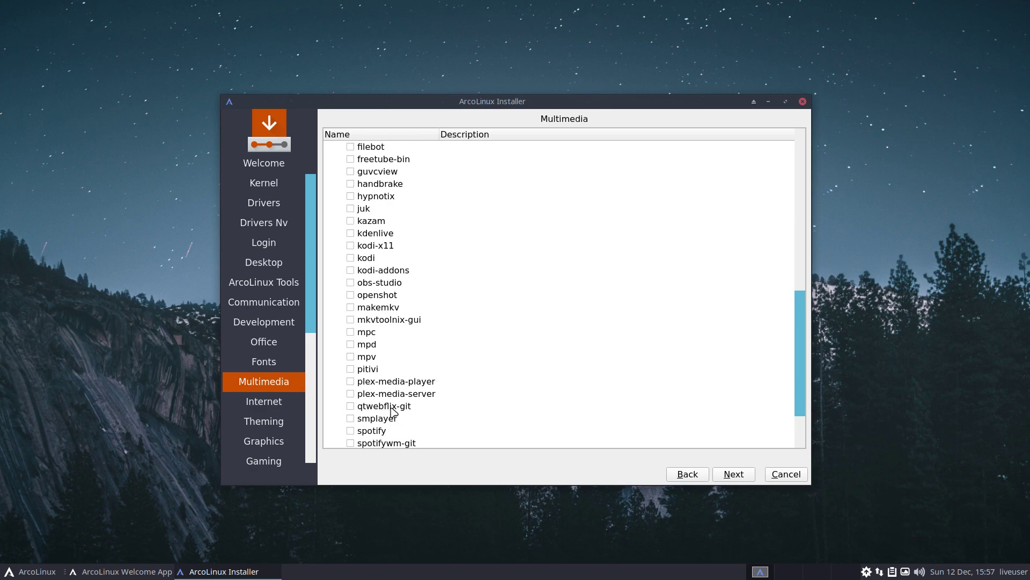
pyautogui.scroll(-2, 411, 412)
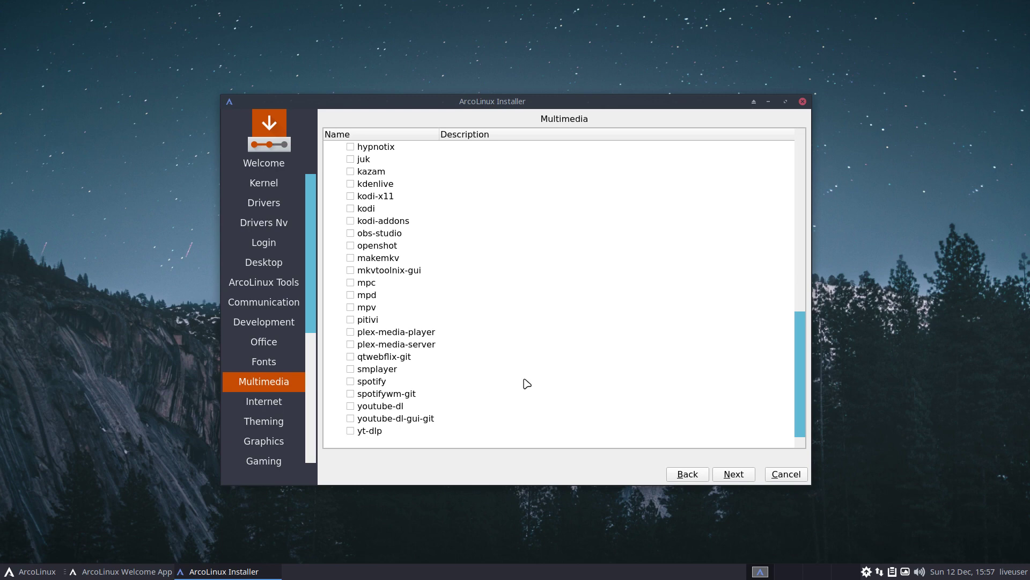
pyautogui.click(733, 474)
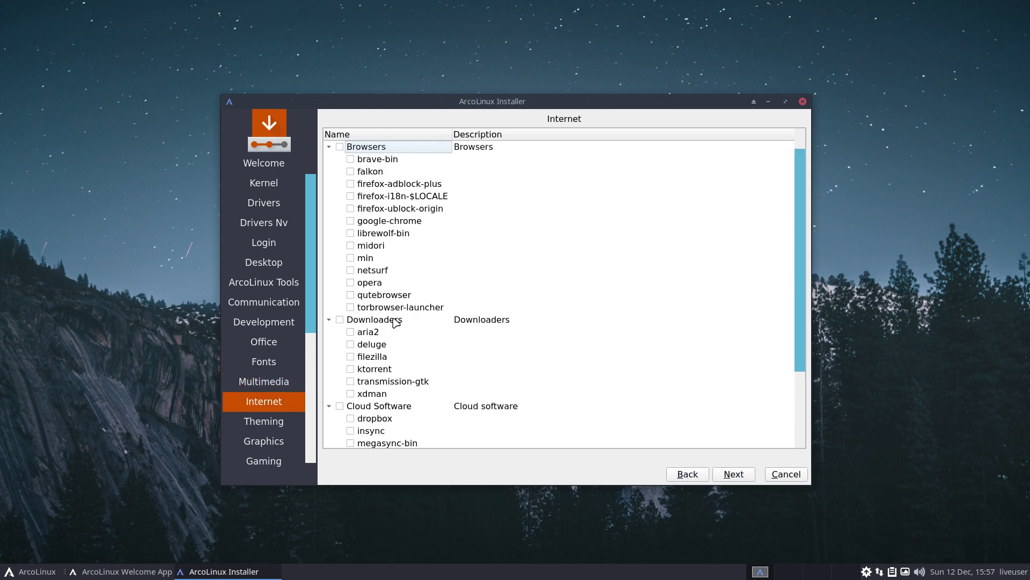
# Look through the browsers, downloaders, cloud software and mail clients, and continue to the Theming page without selecting packages
pyautogui.scroll(-1, 396, 322)
pyautogui.scroll(-1, 396, 322)
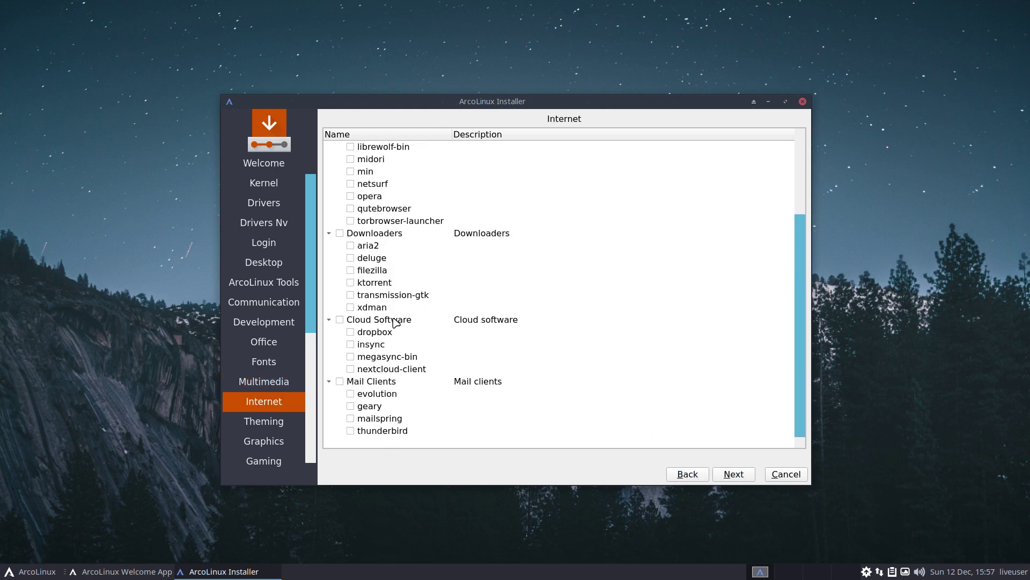
pyautogui.click(733, 474)
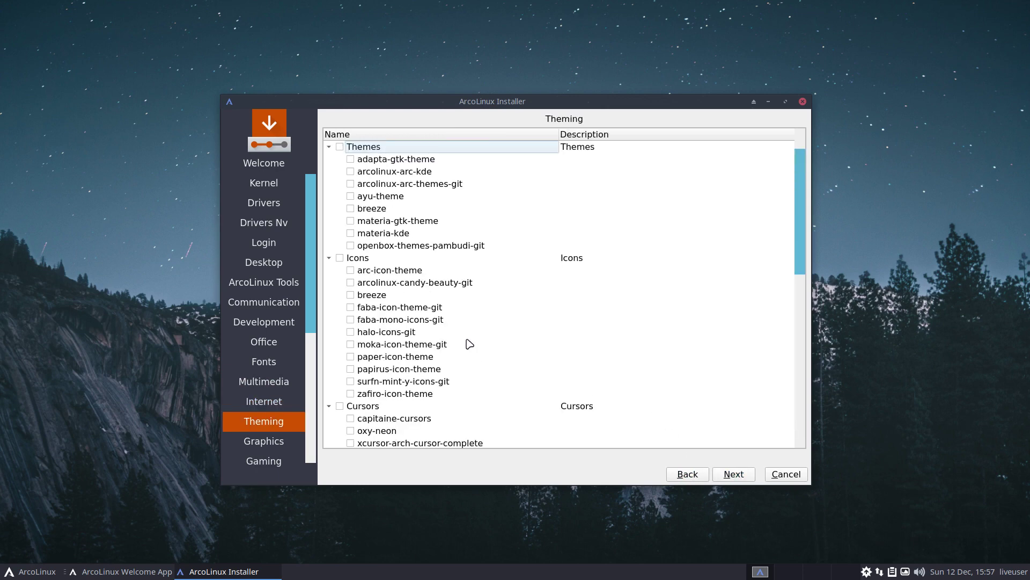
# Select the entire Sardi icons group for installation, and briefly check the icons in the desktop's application menu
pyautogui.scroll(-5, 470, 344)
pyautogui.scroll(-4, 470, 344)
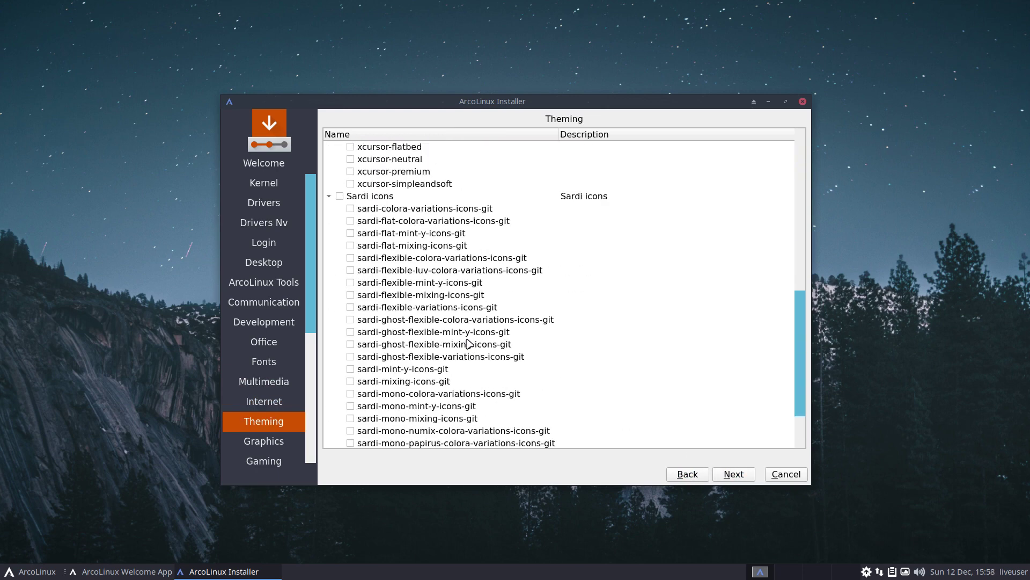
pyautogui.scroll(-1, 468, 344)
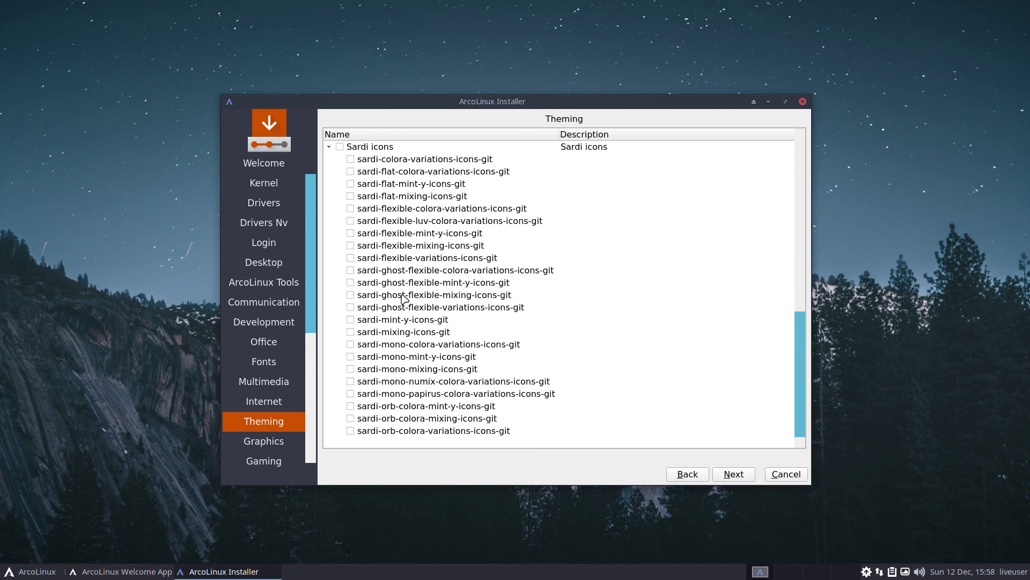
pyautogui.click(340, 147)
pyautogui.click(23, 569)
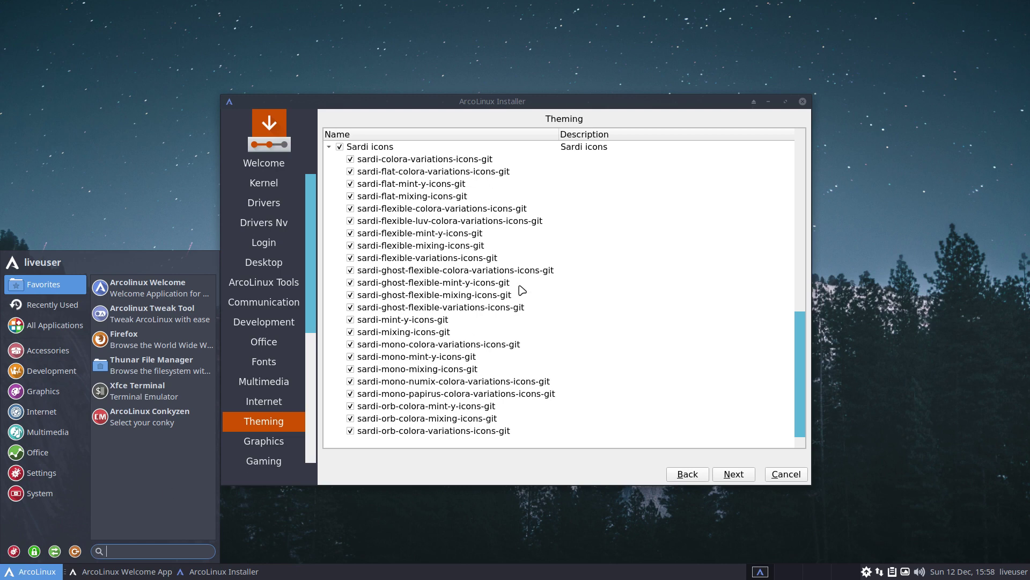
pyautogui.click(398, 478)
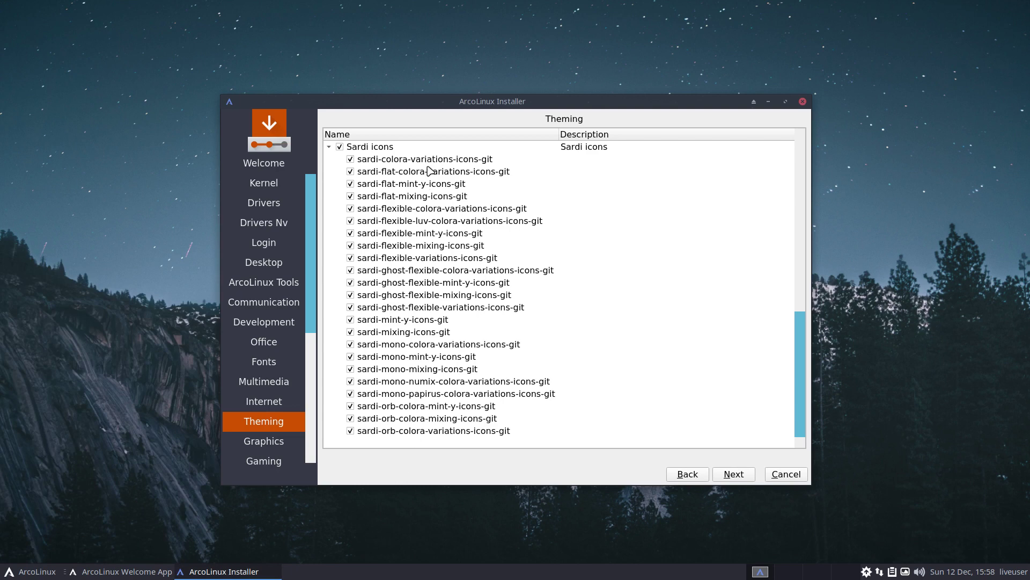
# Continue past Graphics, look through the game utilities on the Gaming page, and continue to Terminals without selecting packages
pyautogui.click(731, 474)
pyautogui.click(734, 475)
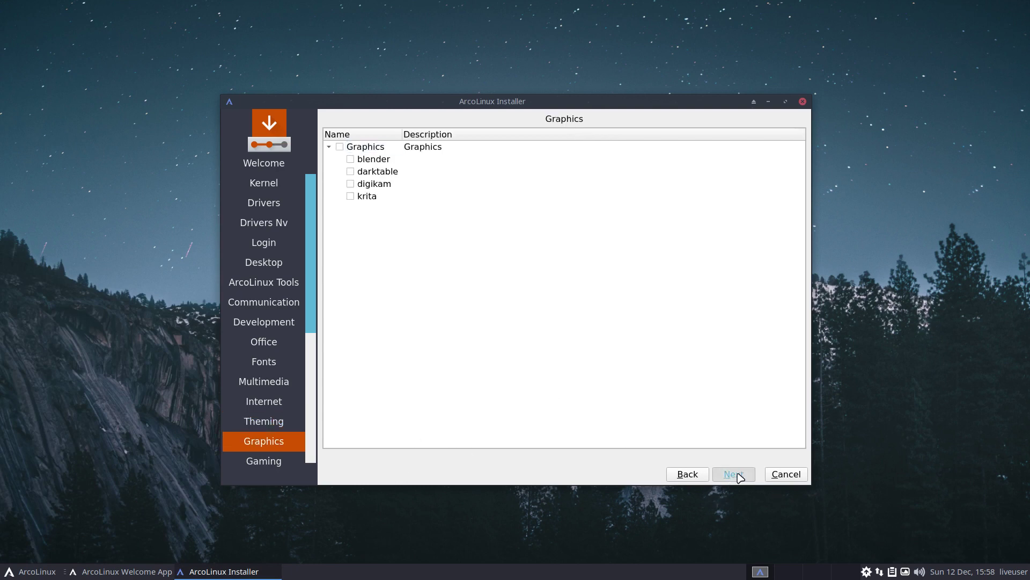
pyautogui.scroll(-5, 695, 401)
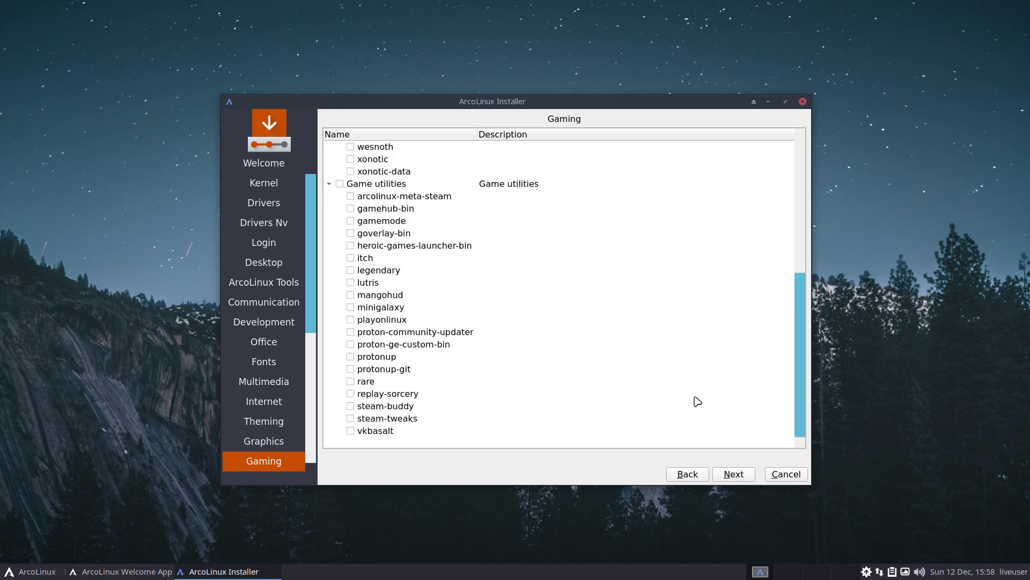
pyautogui.click(745, 474)
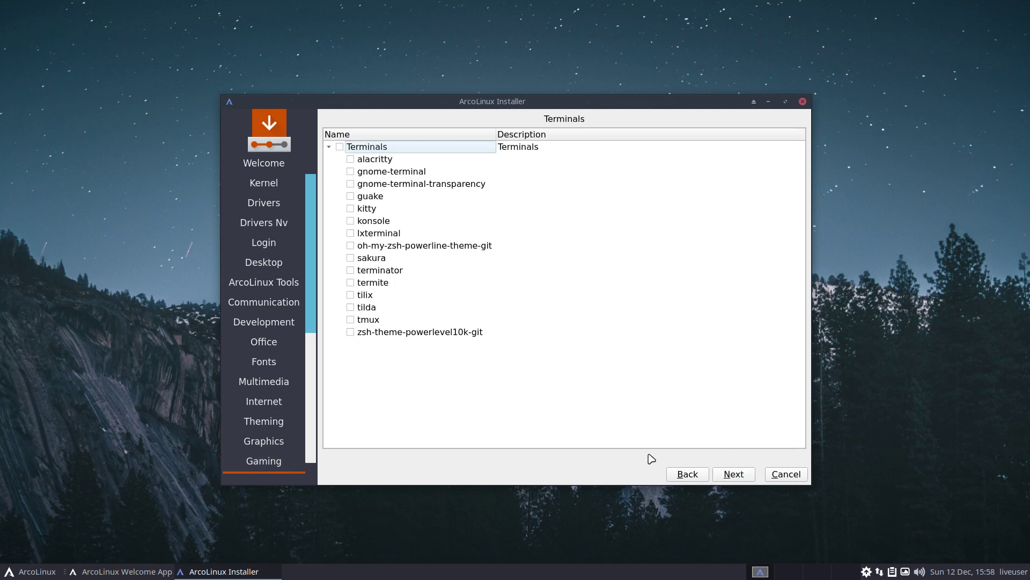
# Continue past the Terminals page and the Usb/Disk, Printing and Accessibility utilities to the following Utilities page without selecting packages
pyautogui.click(733, 475)
pyautogui.click(734, 476)
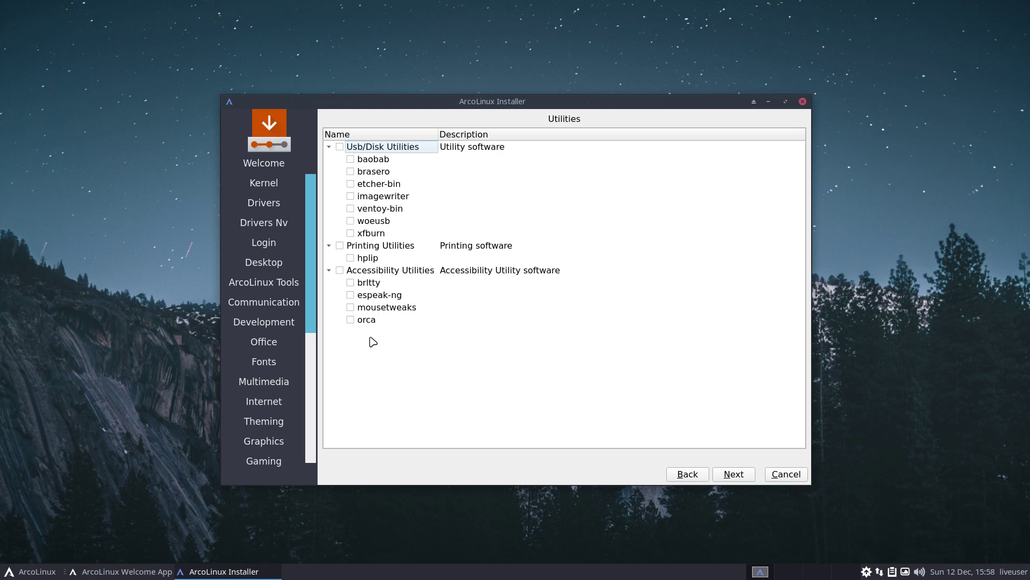
pyautogui.click(733, 475)
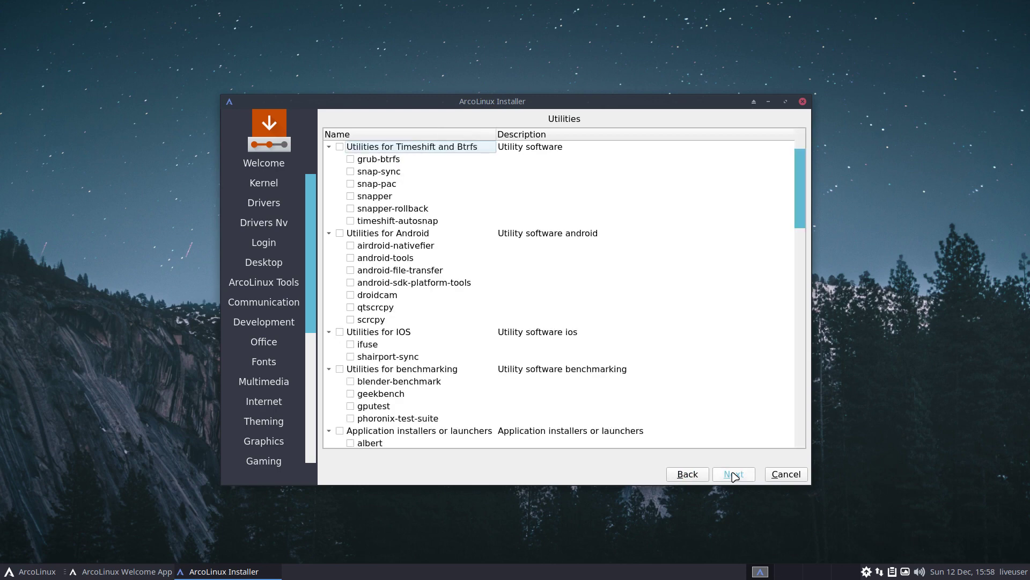
# Skim the groups on the second Utilities page and return to the Application installers or launchers group
pyautogui.scroll(-4, 706, 407)
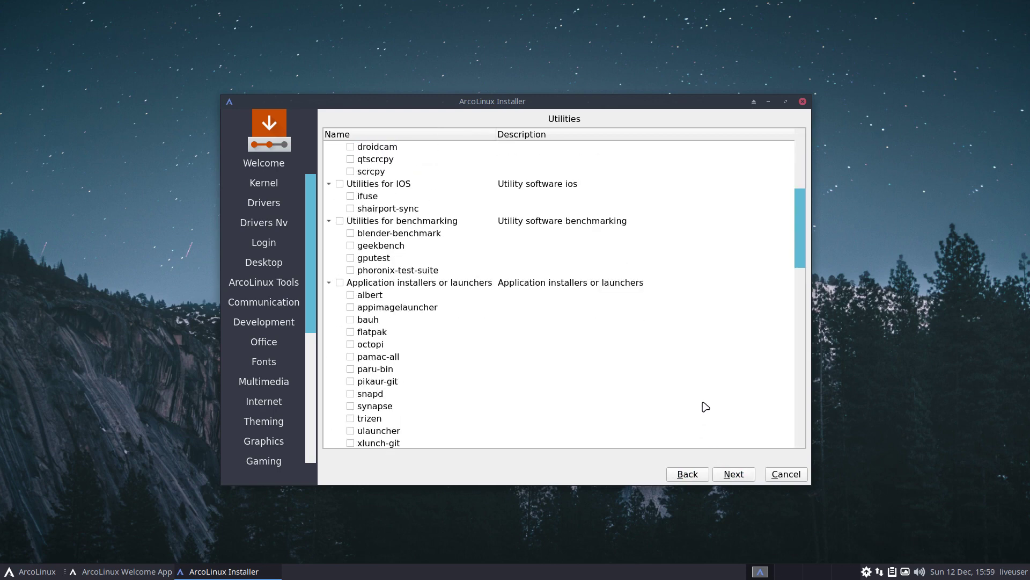
pyautogui.scroll(-12, 706, 407)
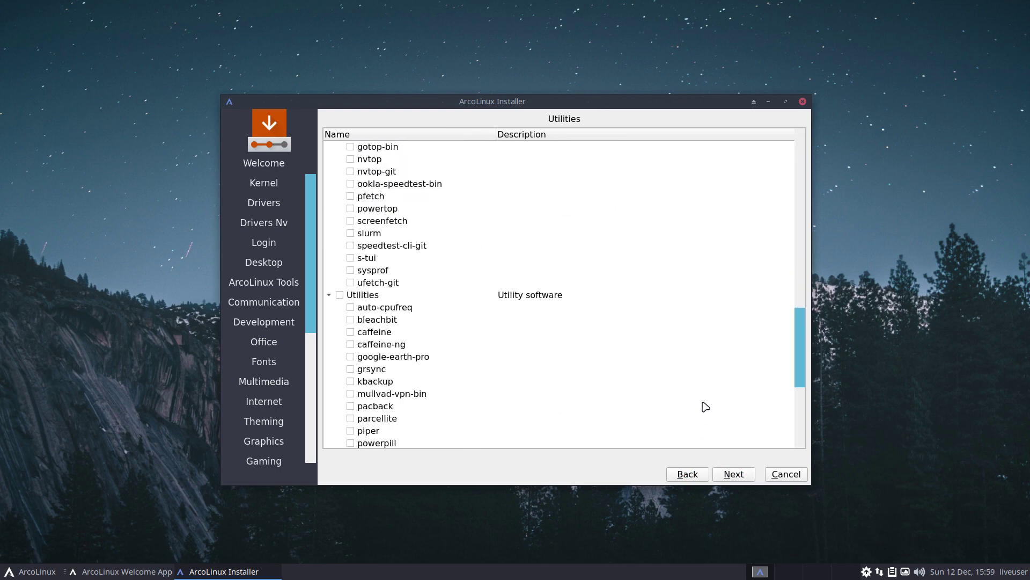
pyautogui.scroll(-1, 705, 407)
pyautogui.scroll(6, 706, 406)
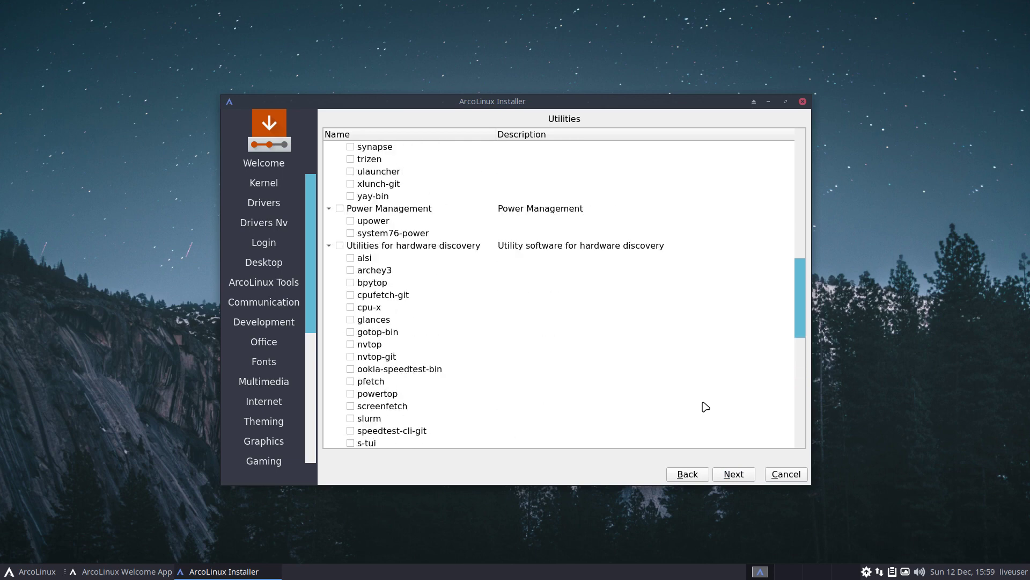
pyautogui.scroll(4, 690, 378)
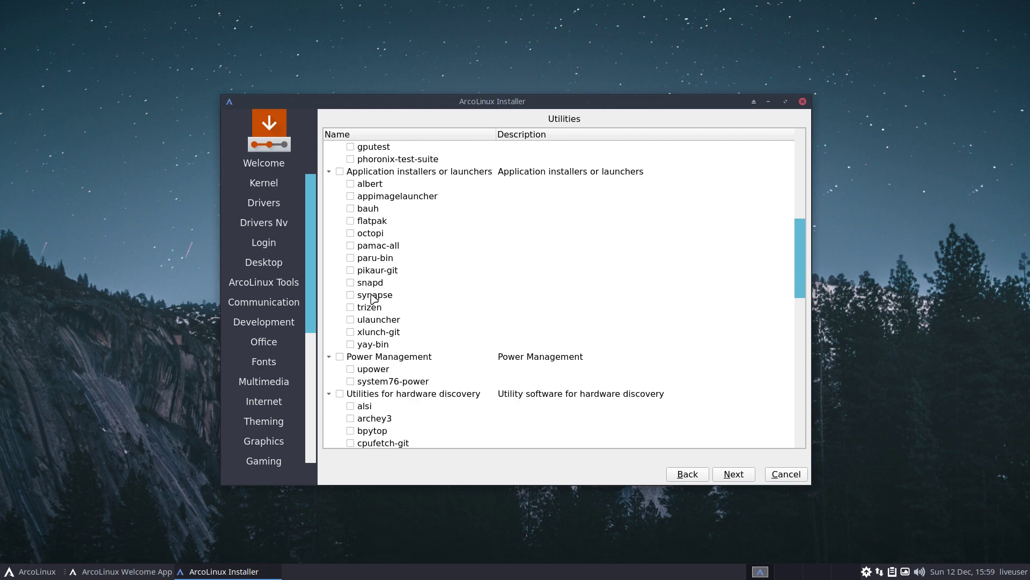
# Browse the preinstalled programs in the desktop's application menu by category, and return to the installer
pyautogui.click(14, 573)
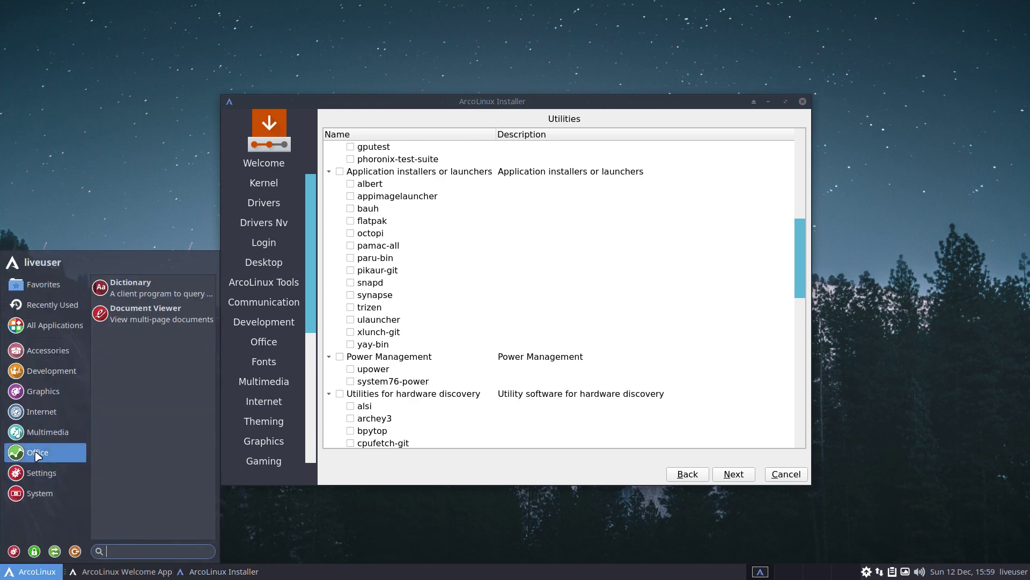
pyautogui.moveTo(39, 434)
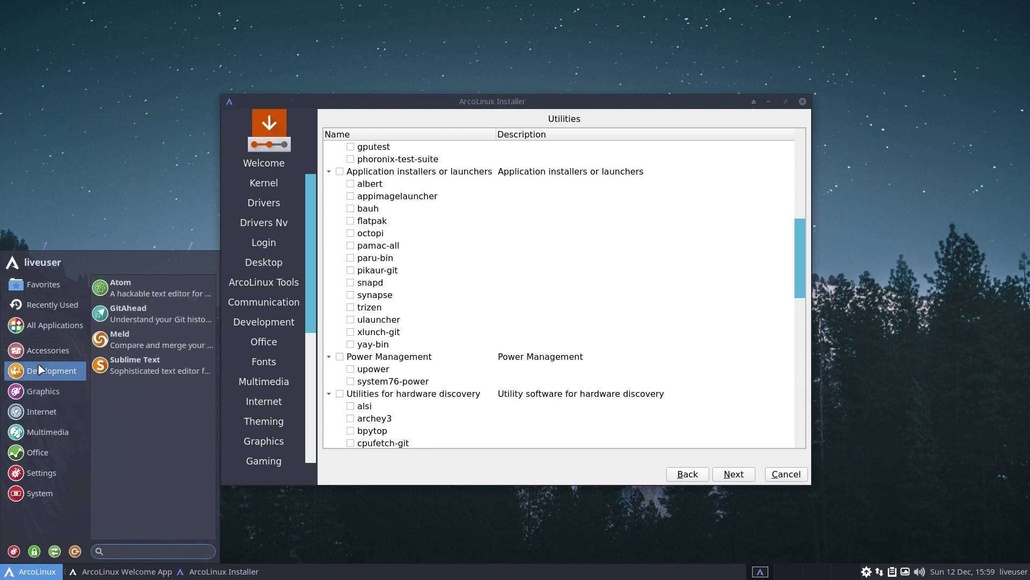
pyautogui.moveTo(42, 349)
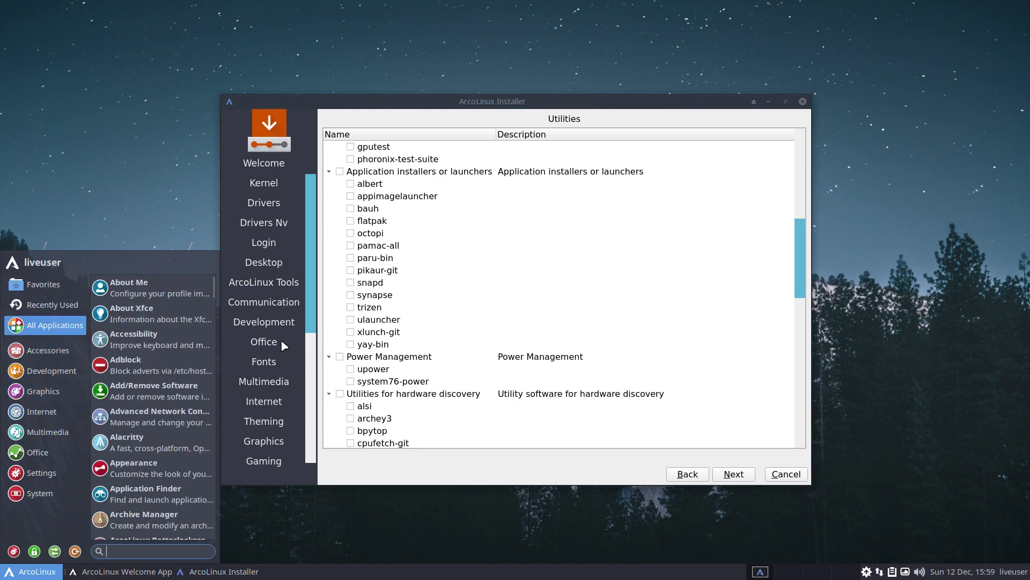
pyautogui.moveTo(67, 374)
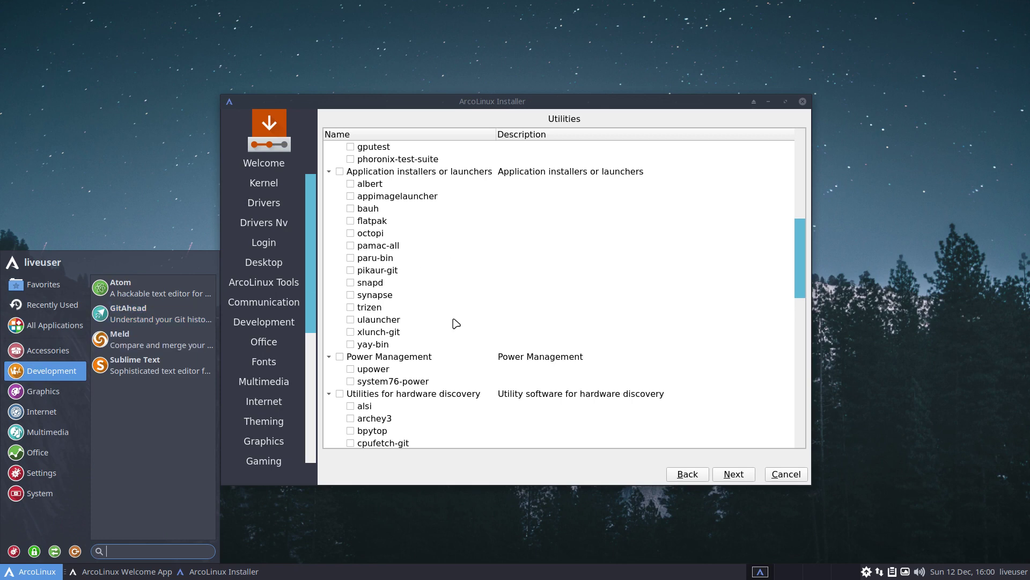
pyautogui.click(445, 103)
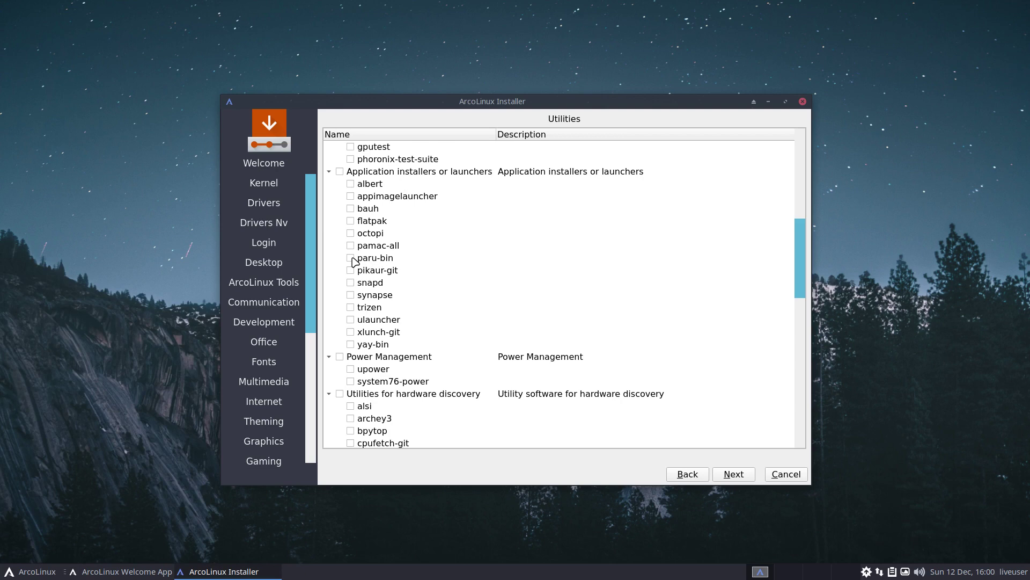
# Examine the hardware discovery and general Utilities packages, including ookla-speedtest-bin and powerpill, through the end of the list
pyautogui.scroll(-4, 417, 345)
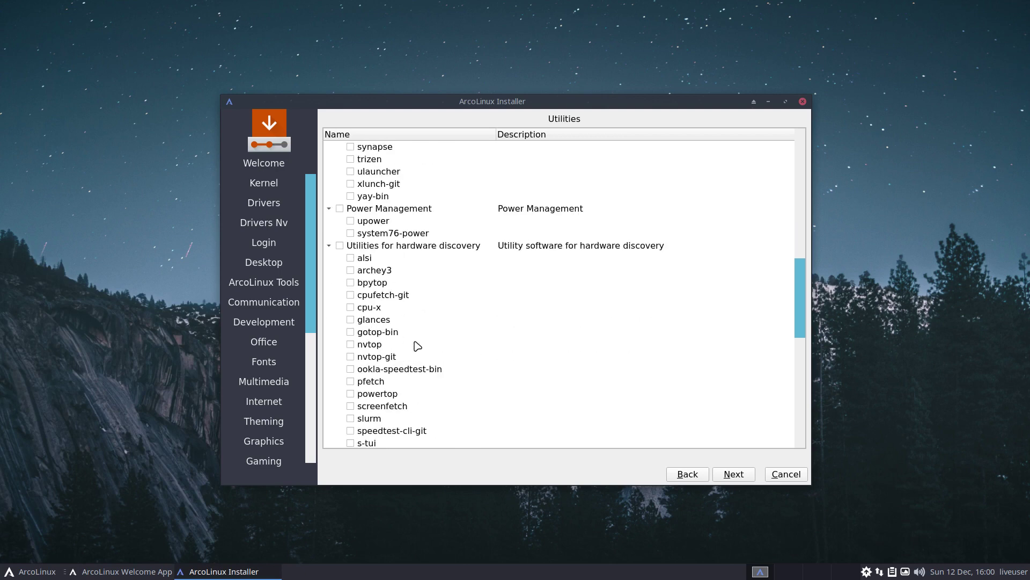
pyautogui.scroll(-2, 418, 346)
pyautogui.click(389, 296)
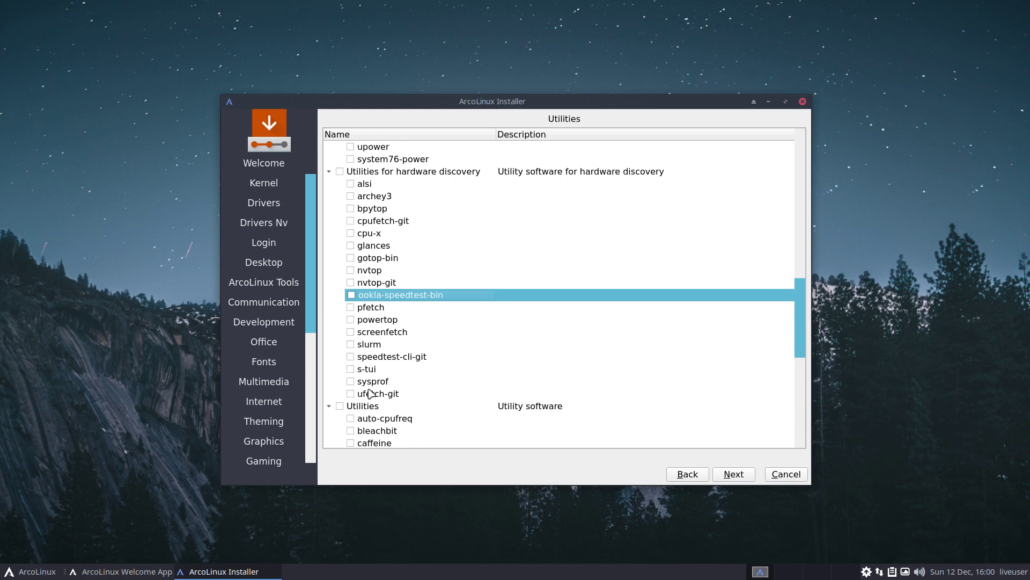
pyautogui.scroll(-1, 385, 395)
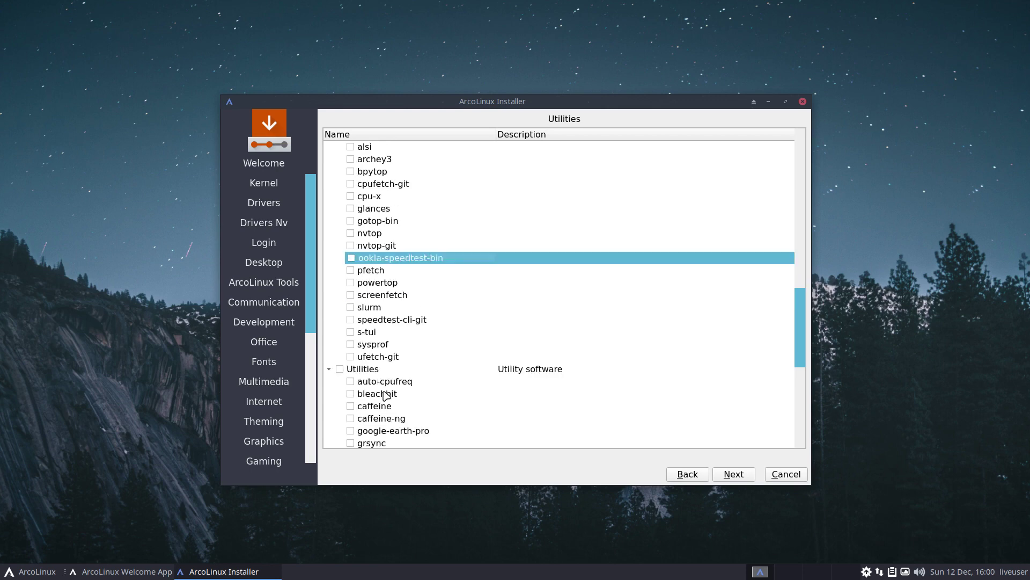
pyautogui.scroll(-2, 385, 395)
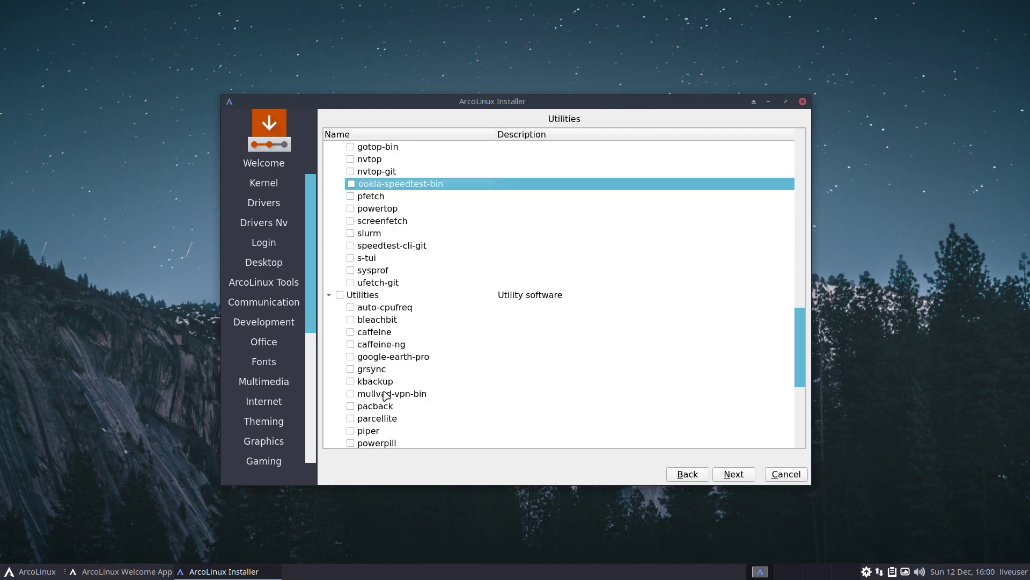
pyautogui.scroll(-2, 385, 394)
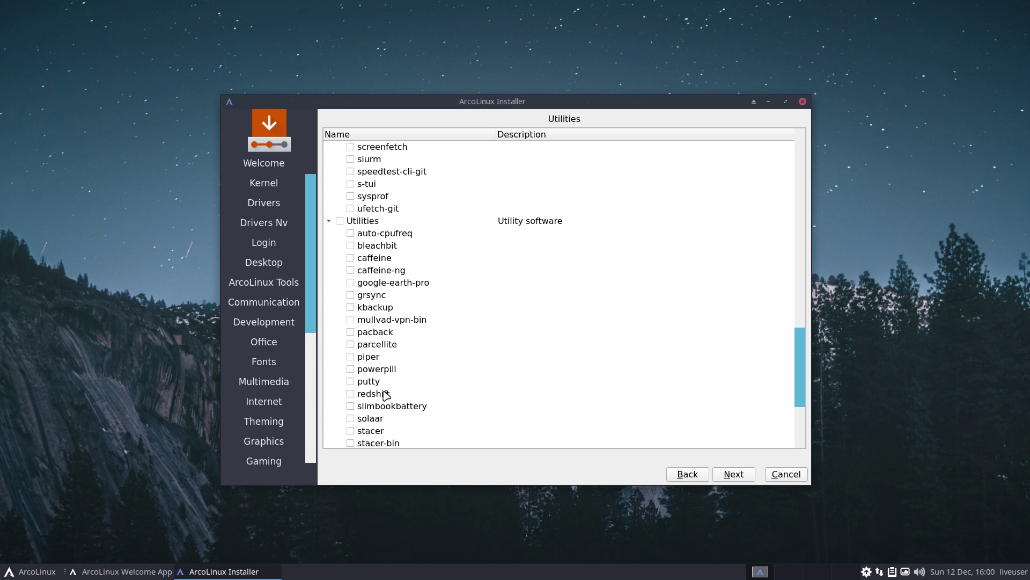
pyautogui.click(382, 370)
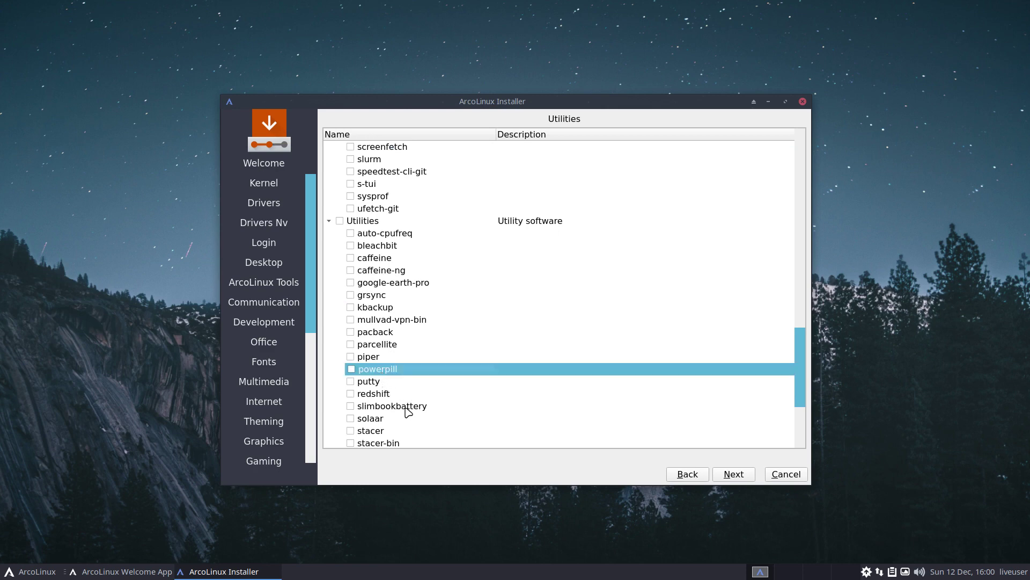
pyautogui.scroll(-1, 408, 411)
pyautogui.scroll(-2, 407, 412)
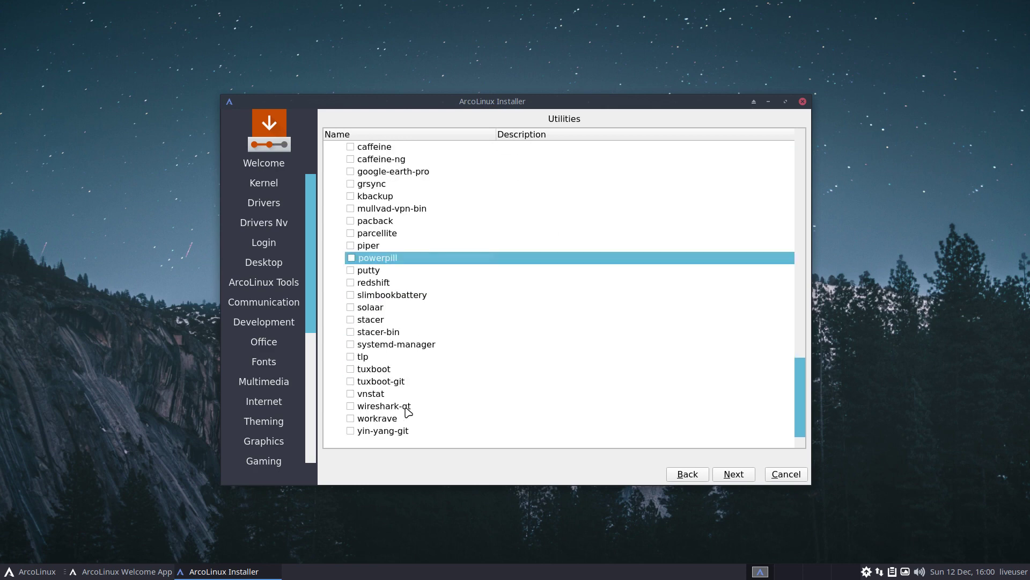
# Review the rest of the Utilities packages and continue past the Applications page to ArcoLinux Dev without selecting packages
pyautogui.scroll(2, 408, 411)
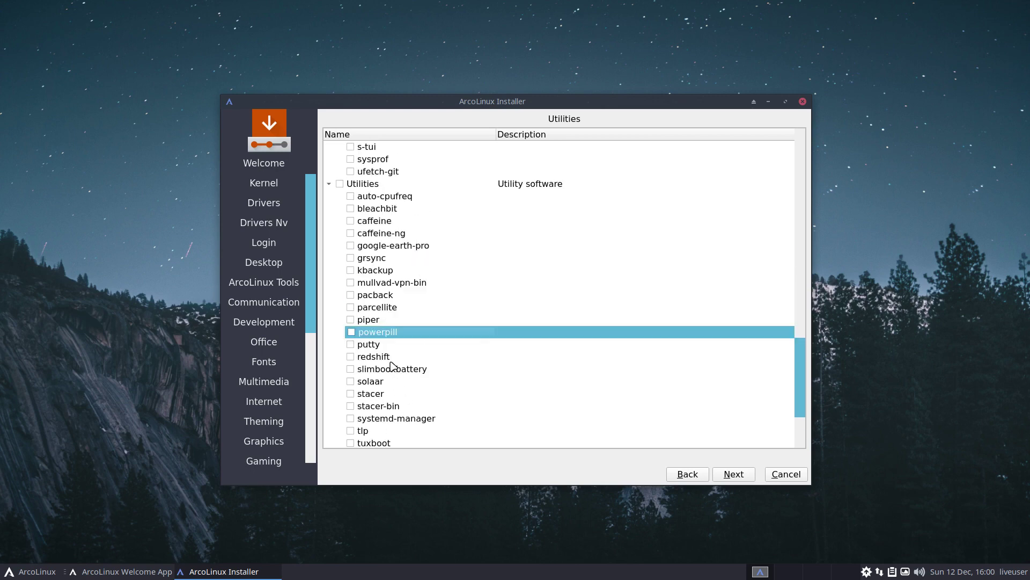
pyautogui.click(391, 296)
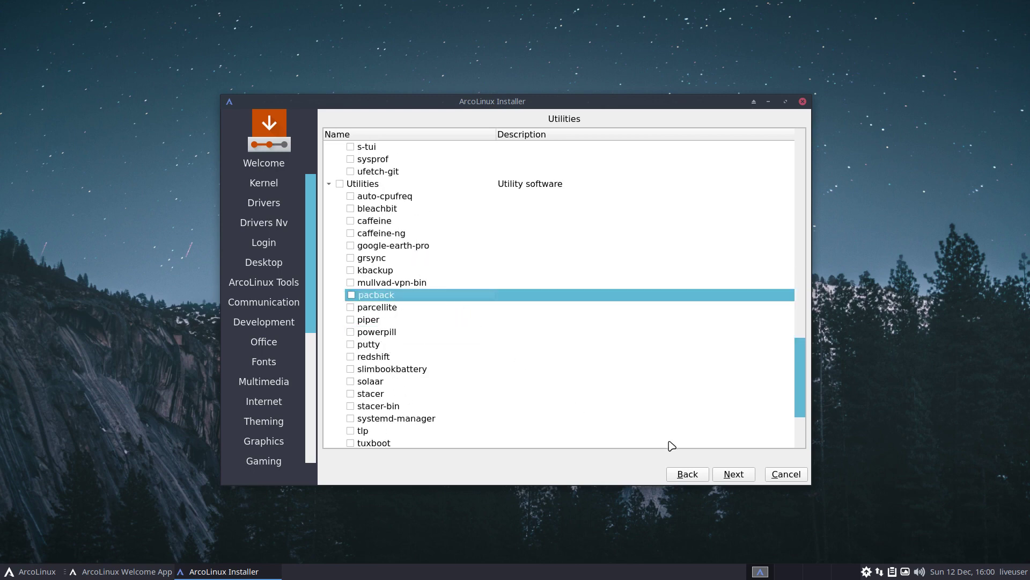
pyautogui.scroll(-2, 680, 414)
pyautogui.click(738, 475)
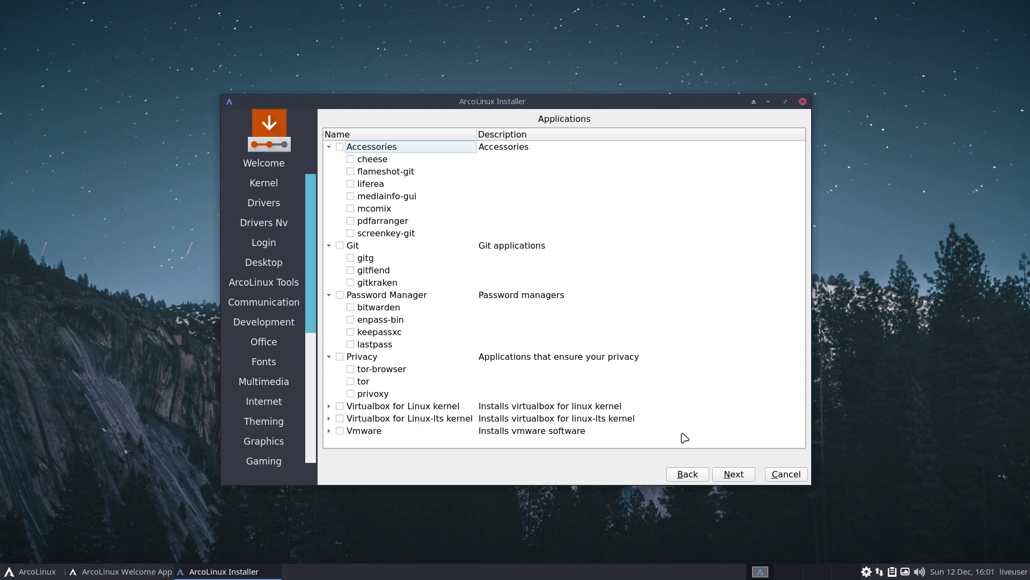
pyautogui.click(736, 475)
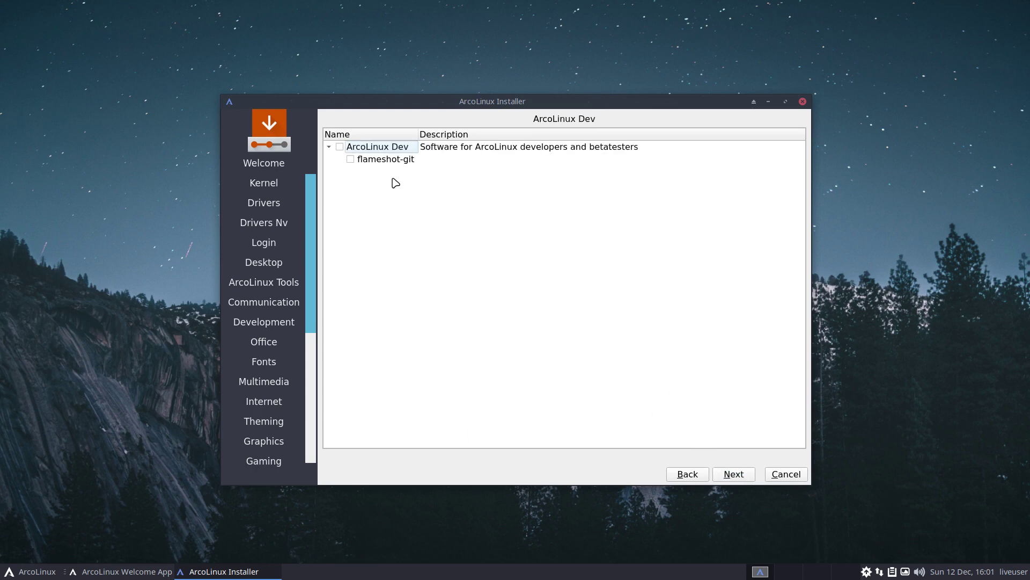
# Select the ArcoLinux Dev group for installation and accept the location with region Europe and zone Brussels
pyautogui.click(340, 146)
pyautogui.click(743, 478)
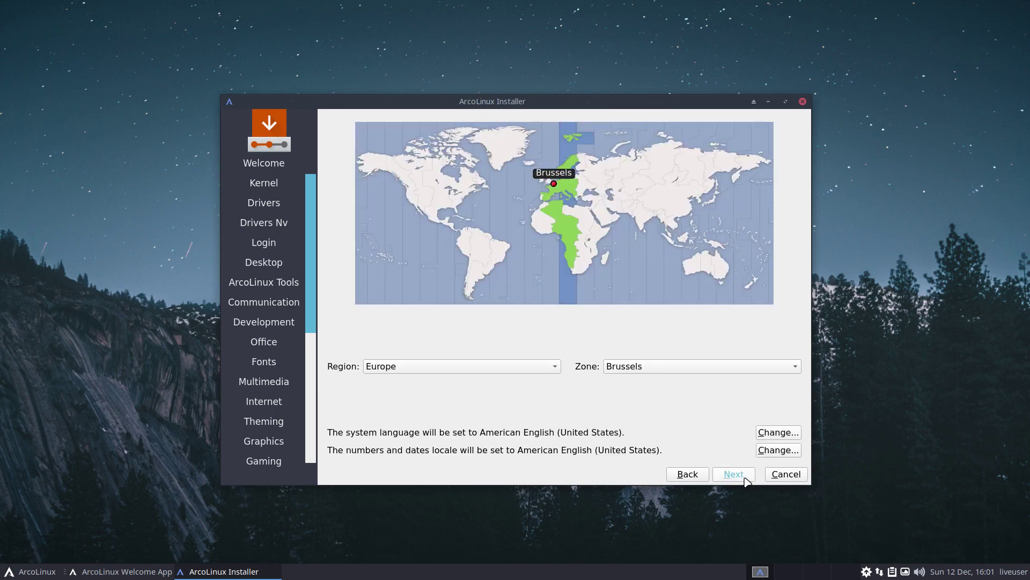
pyautogui.click(745, 477)
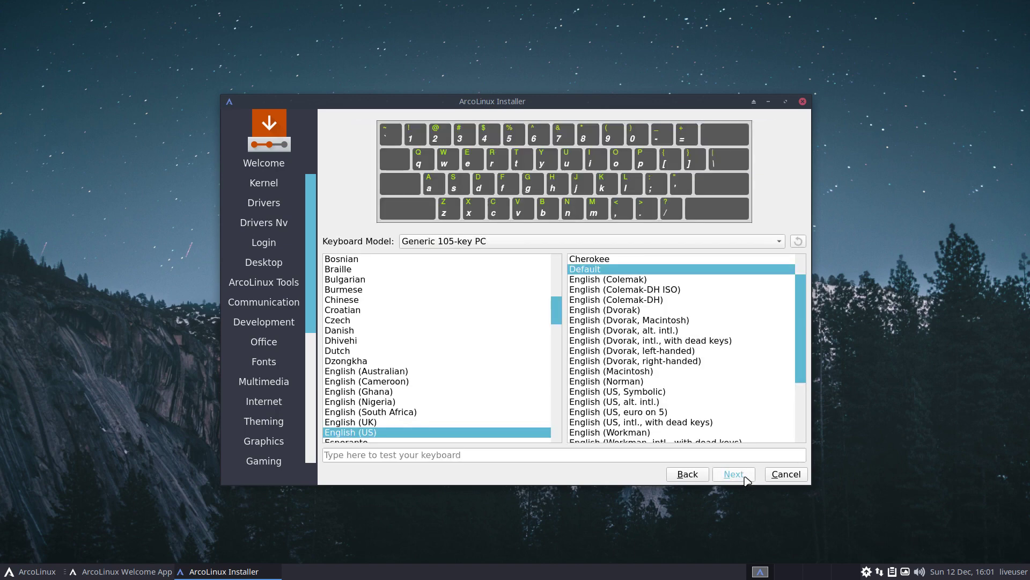
# Set the keyboard layout to Belgian and continue to the partitioning page
pyautogui.scroll(5, 419, 360)
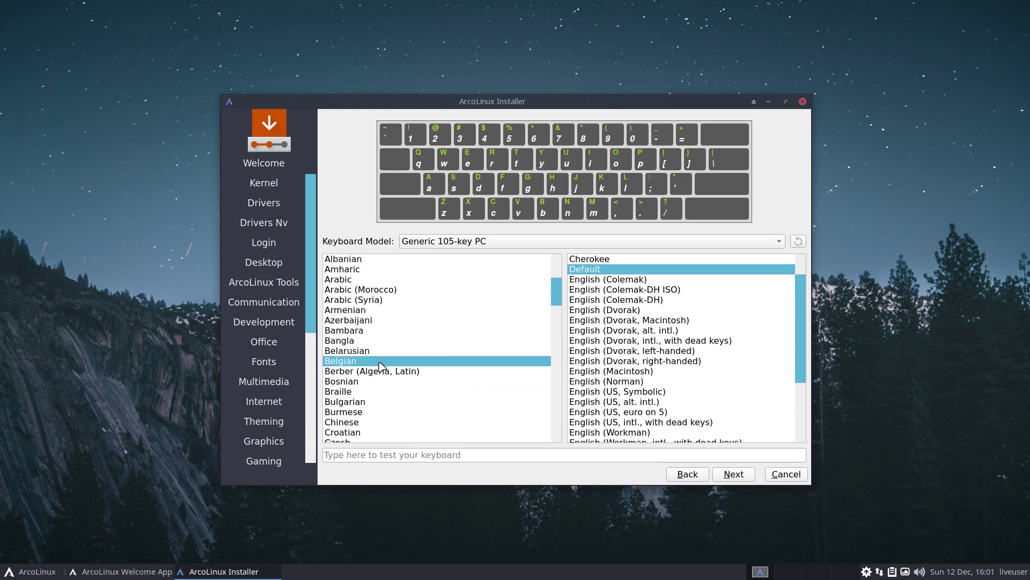
pyautogui.click(379, 363)
pyautogui.click(731, 475)
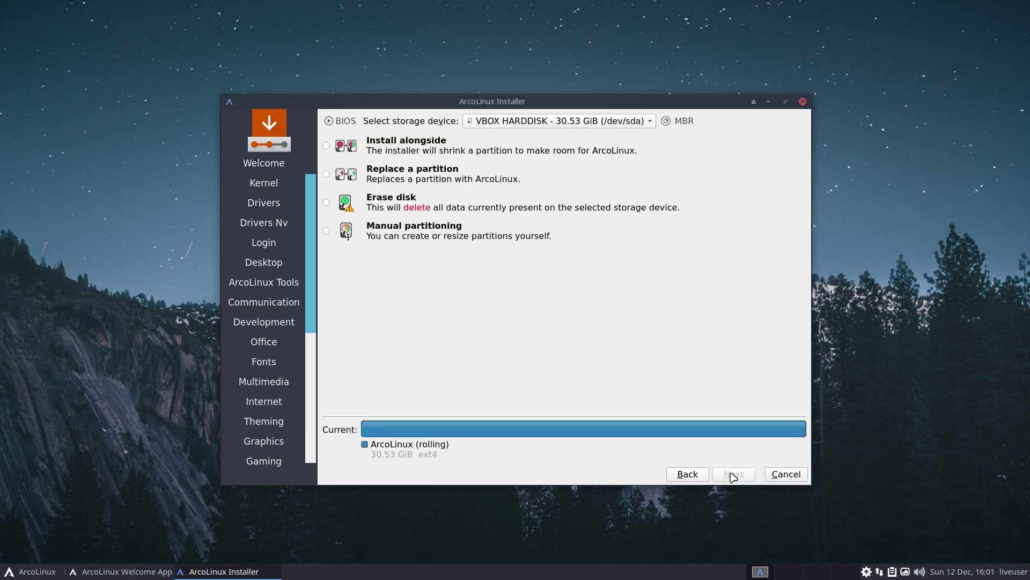
# Choose to erase the disk with Swap (with Hibernate) and continue to the user account page
pyautogui.click(428, 209)
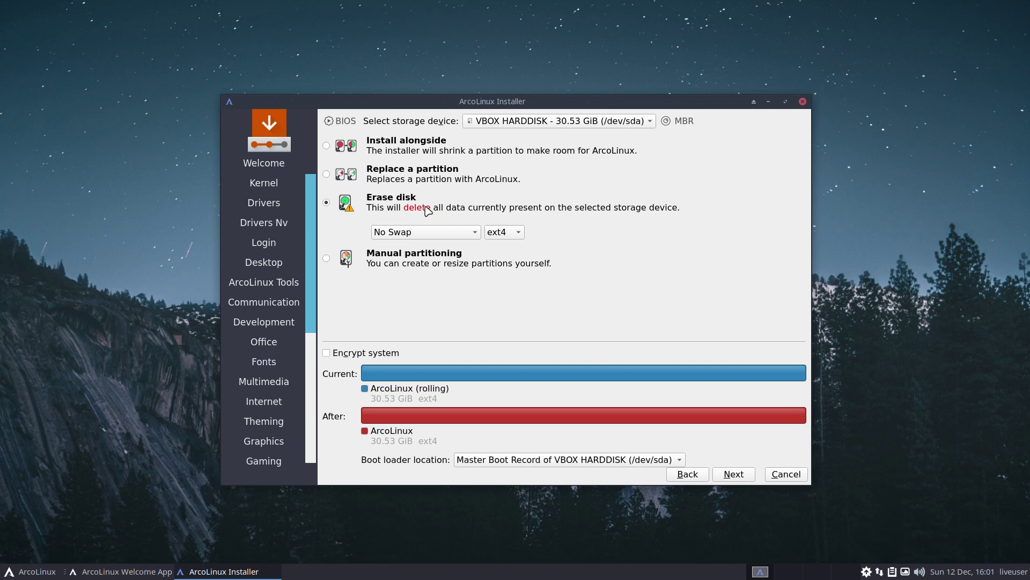
pyautogui.click(469, 234)
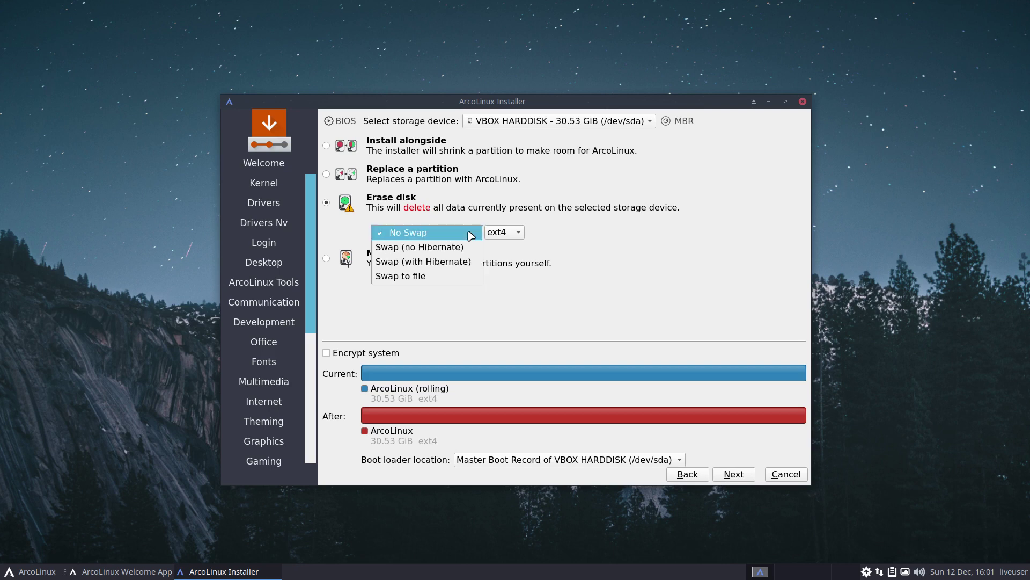
pyautogui.click(446, 263)
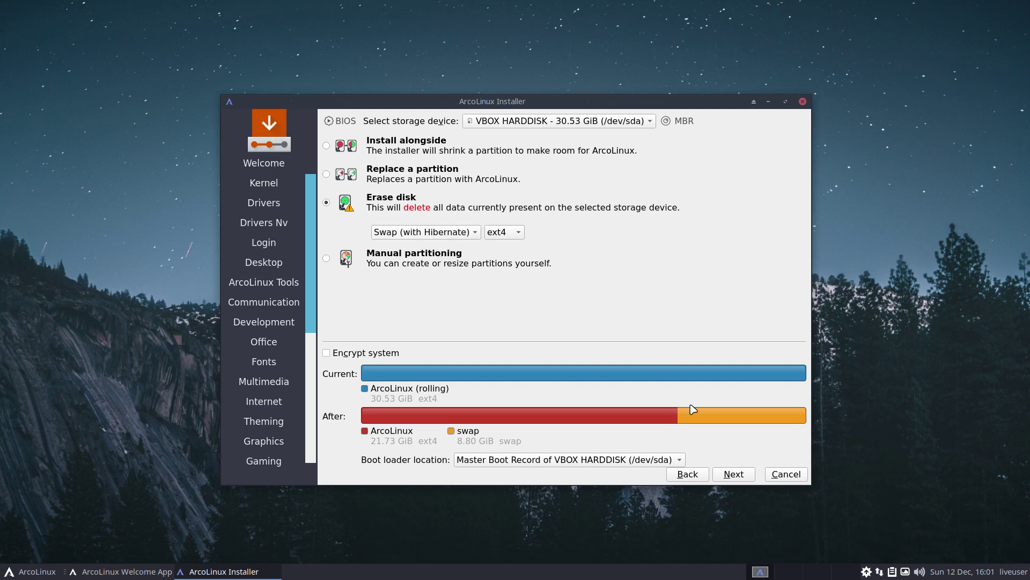
pyautogui.click(746, 476)
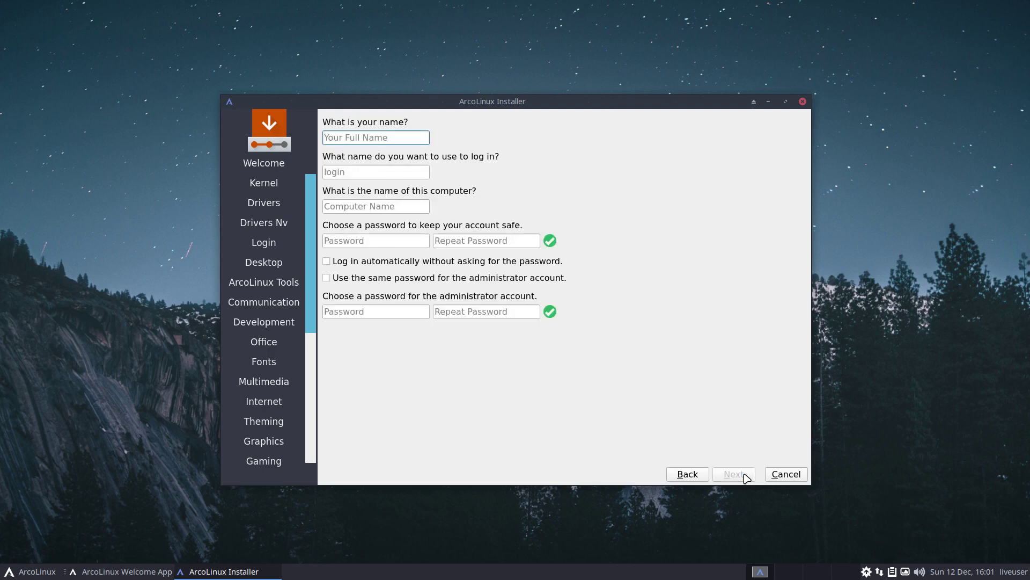
# Enter the user's name and fill in the account password and its repetition
pyautogui.write('erik')
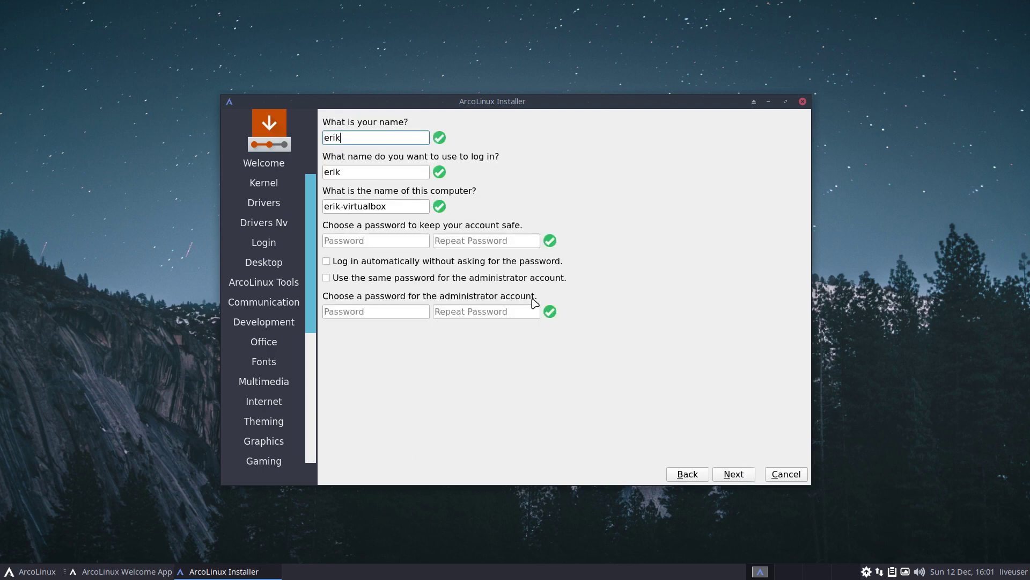
pyautogui.press('Tab')
pyautogui.press('Tab')
pyautogui.press('Tab')
pyautogui.write('****')
pyautogui.press('Tab')
pyautogui.write('****')
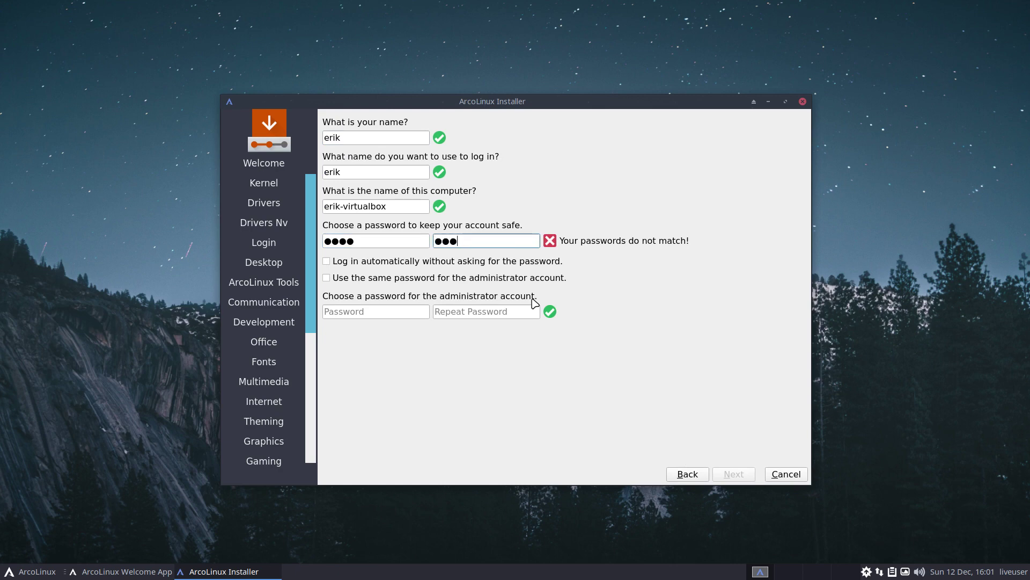
# Enable automatic login and the same password for the administrator account, and proceed through the summary to start the installation
pyautogui.press('Tab')
pyautogui.press('space')
pyautogui.press('Tab')
pyautogui.press('space')
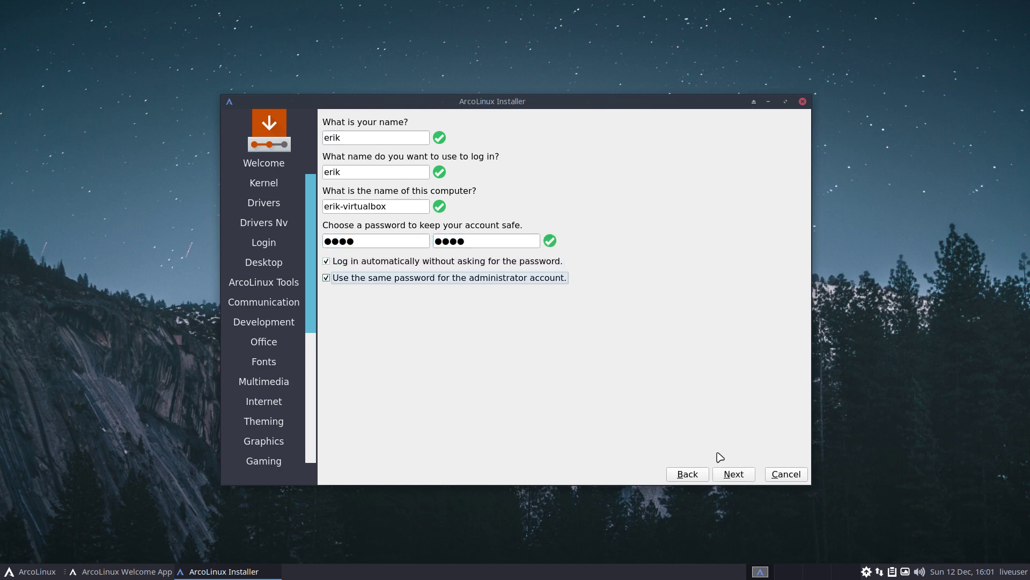
pyautogui.click(733, 474)
pyautogui.click(733, 474)
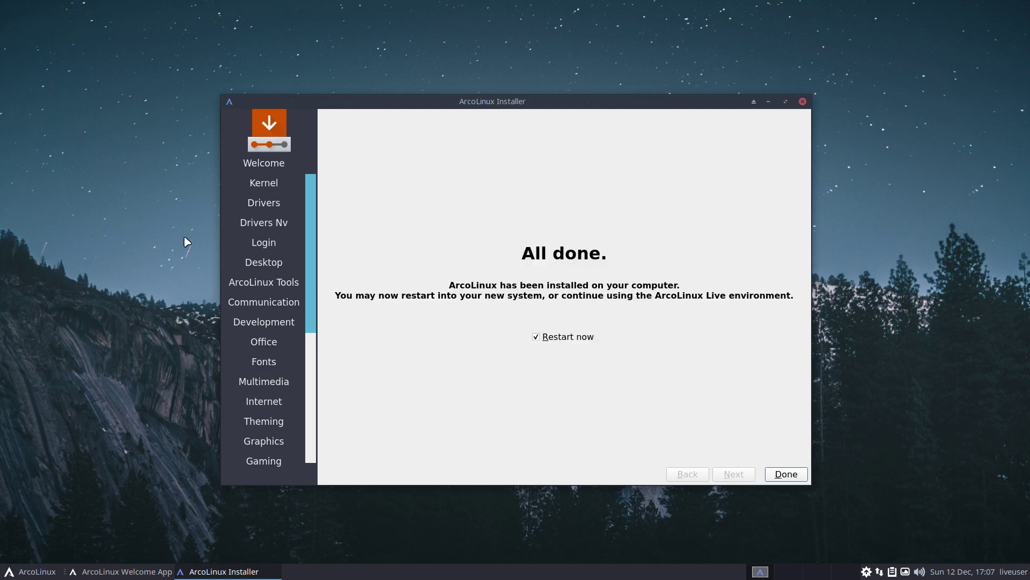
# Finish the installer with a restart and boot the installed system through Boot existing OS and the ArcoLinux Linux entry
pyautogui.click(778, 475)
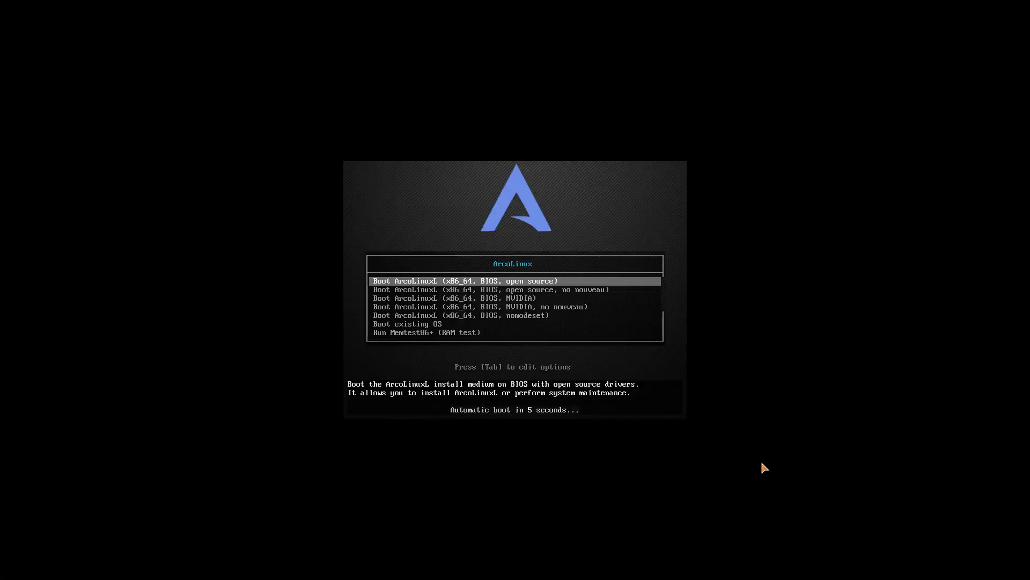
pyautogui.press('Down')
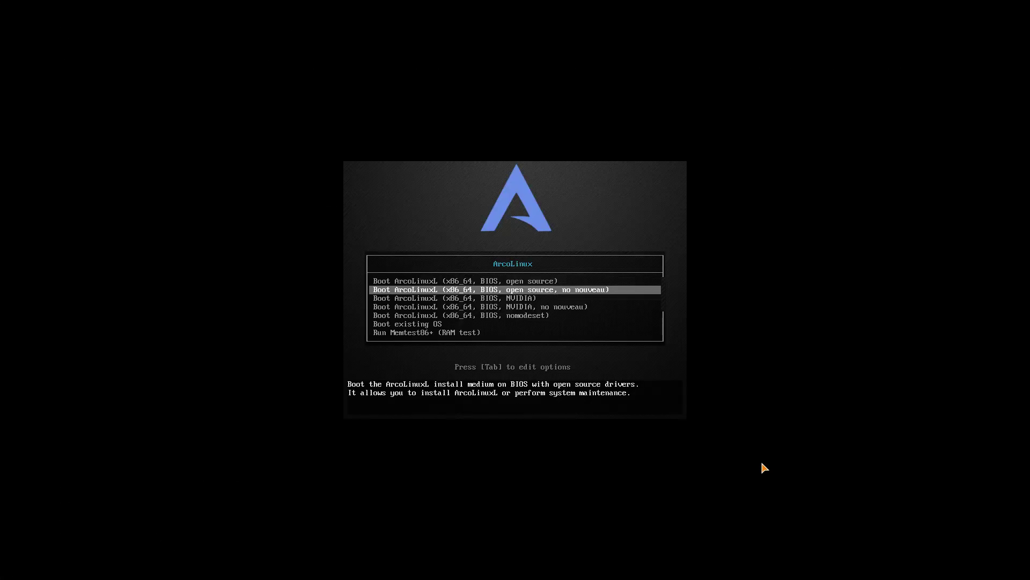
pyautogui.press('Down')
pyautogui.press('Down')
pyautogui.press('Down')
pyautogui.press('Down')
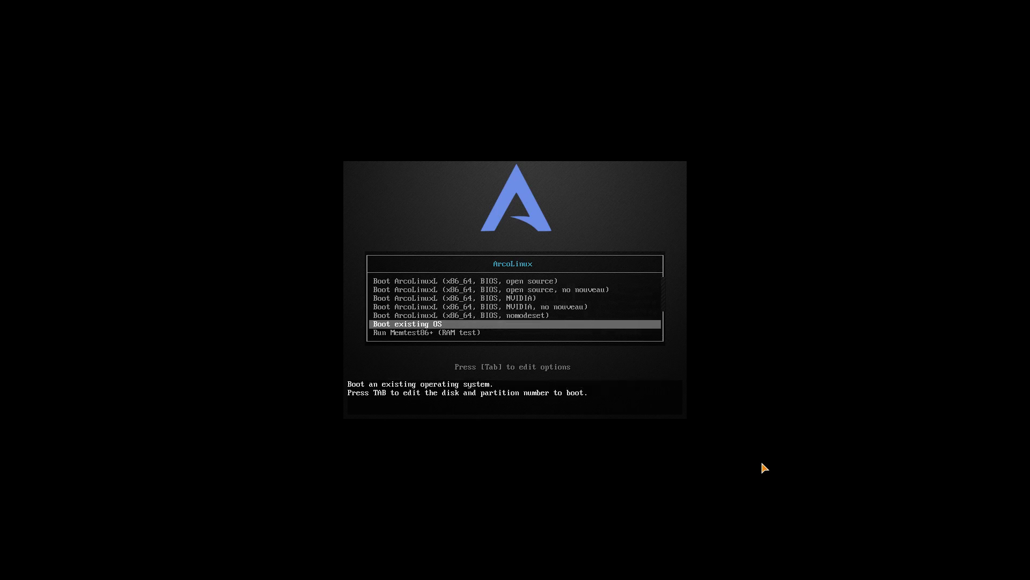
pyautogui.press('Return')
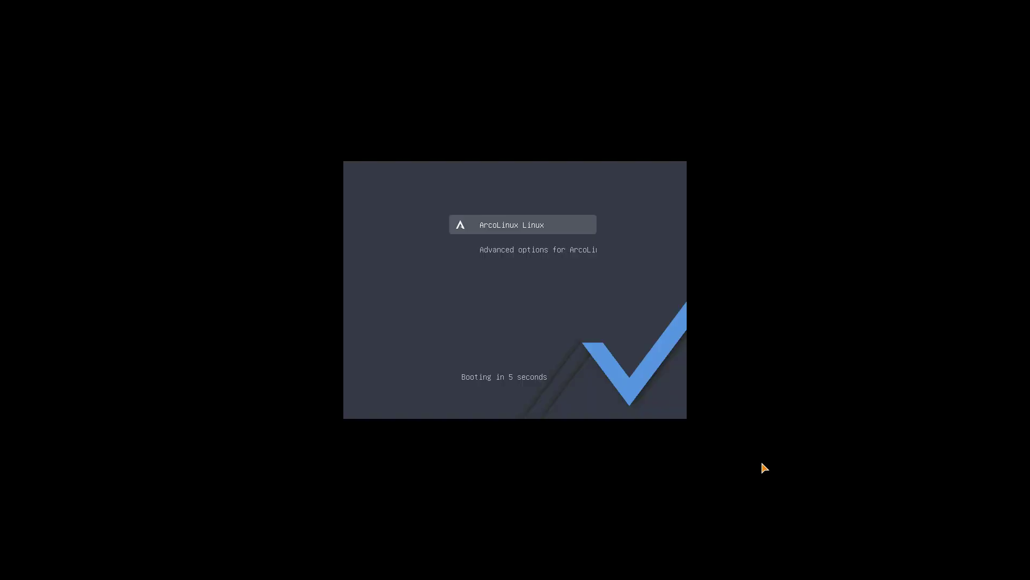
pyautogui.press('Return')
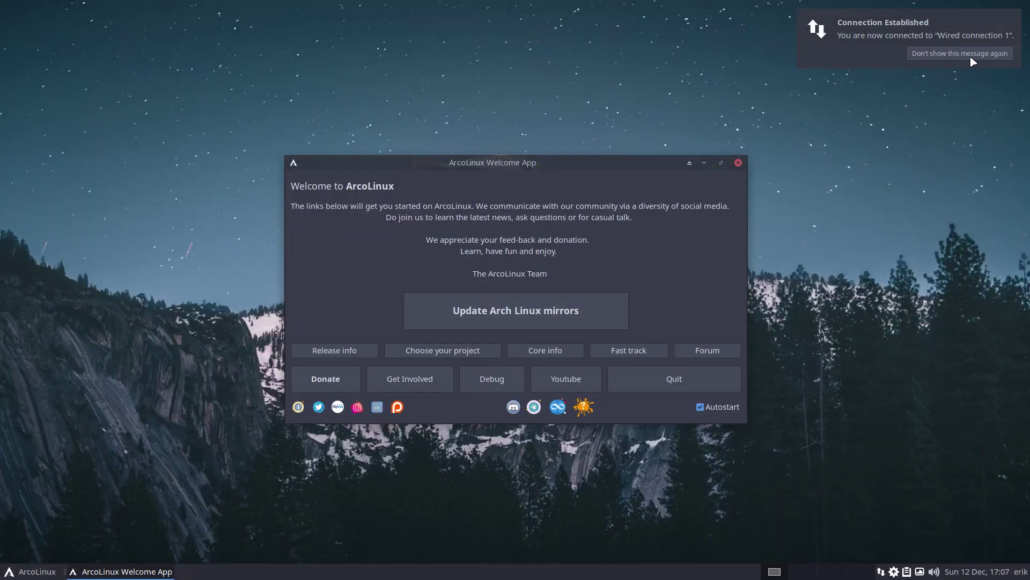
# Disable the connection notification, turn off Autostart in the ArcoLinux Welcome App and quit it
pyautogui.click(969, 55)
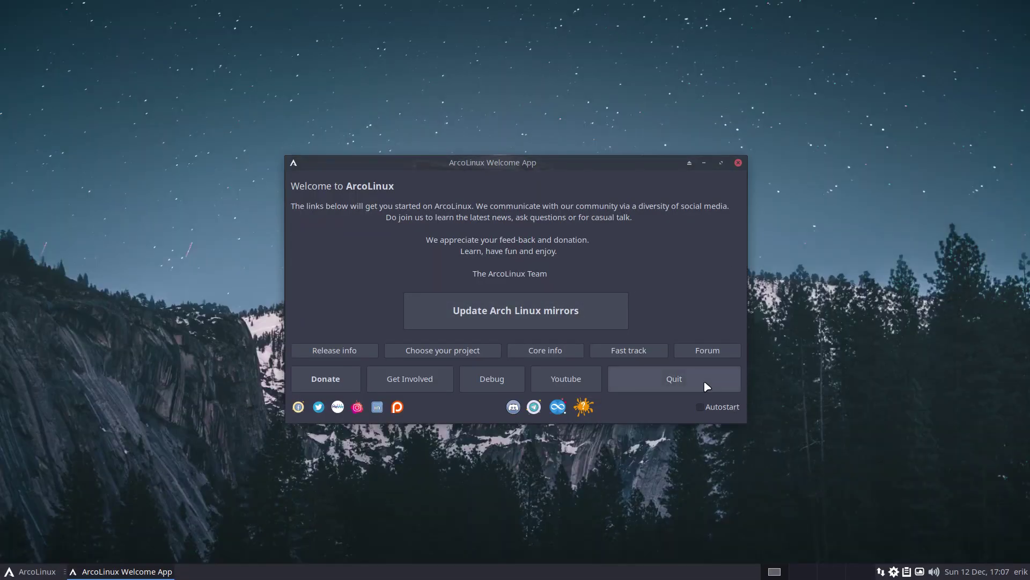
pyautogui.click(706, 384)
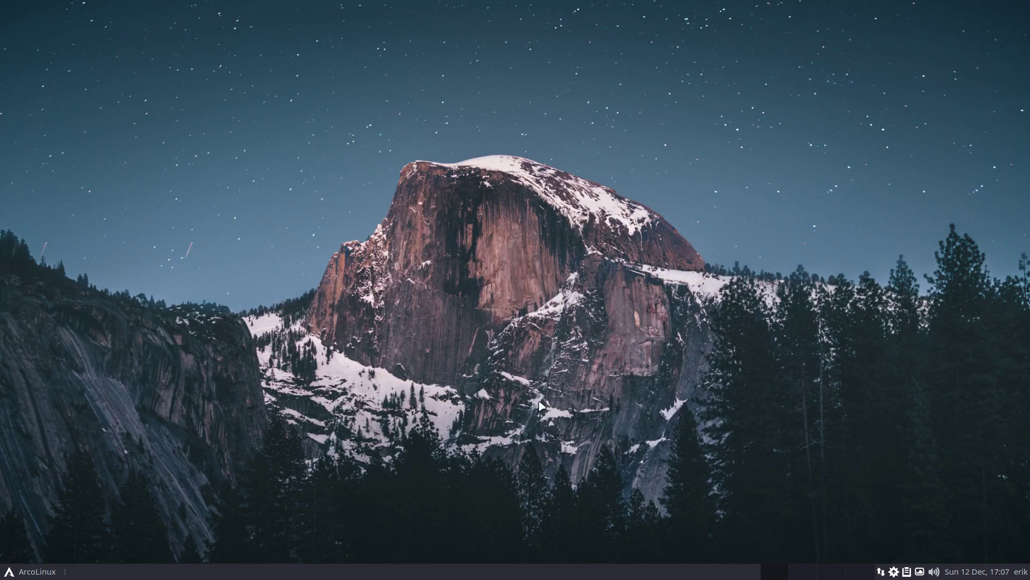
# Open the home folder in the file manager and the Settings window, arranging them so the folder icons stay visible
pyautogui.press('super+shift+Return')
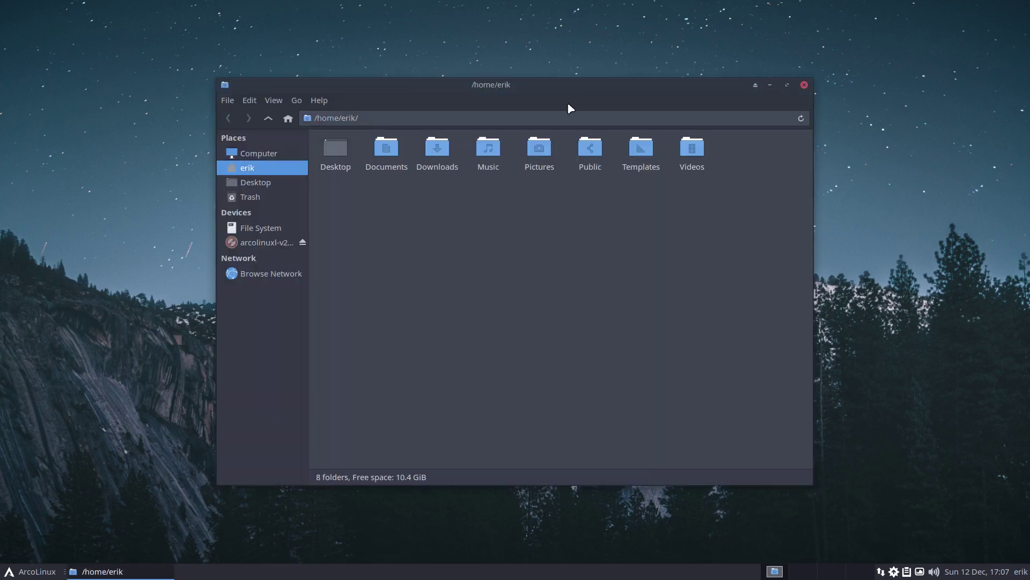
pyautogui.moveTo(569, 107); pyautogui.dragTo(774, 63)
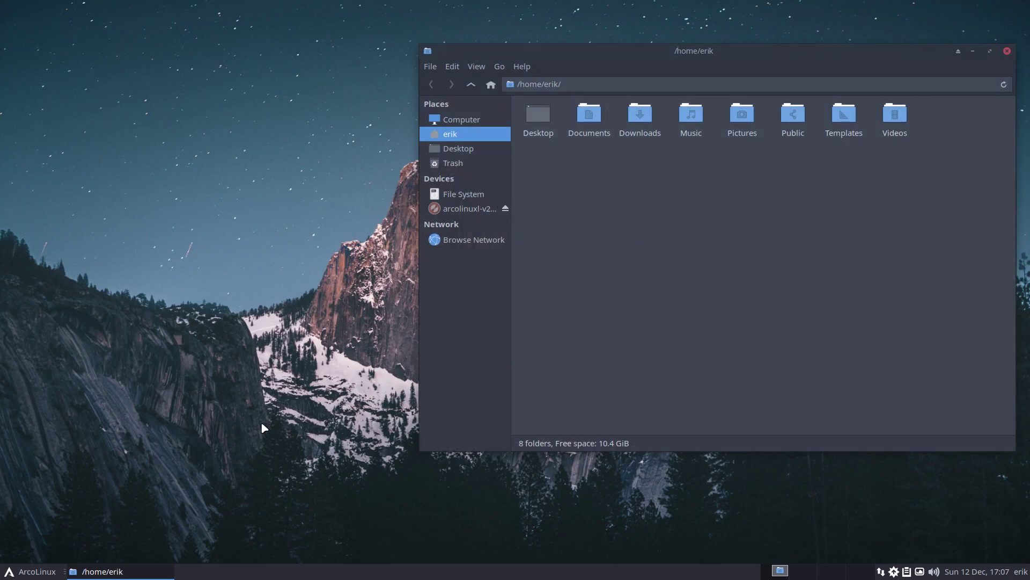
pyautogui.click(9, 571)
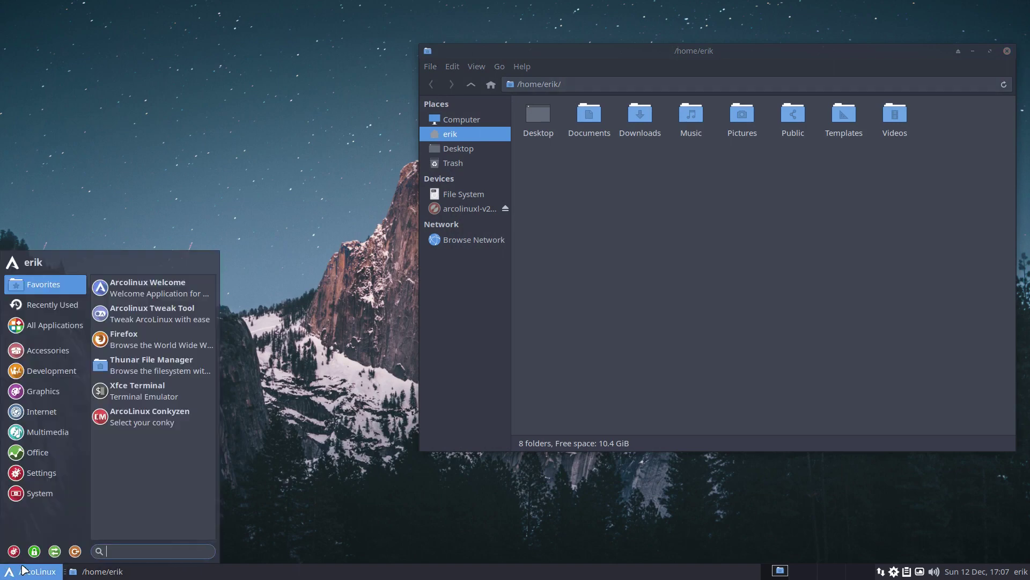
pyautogui.click(16, 553)
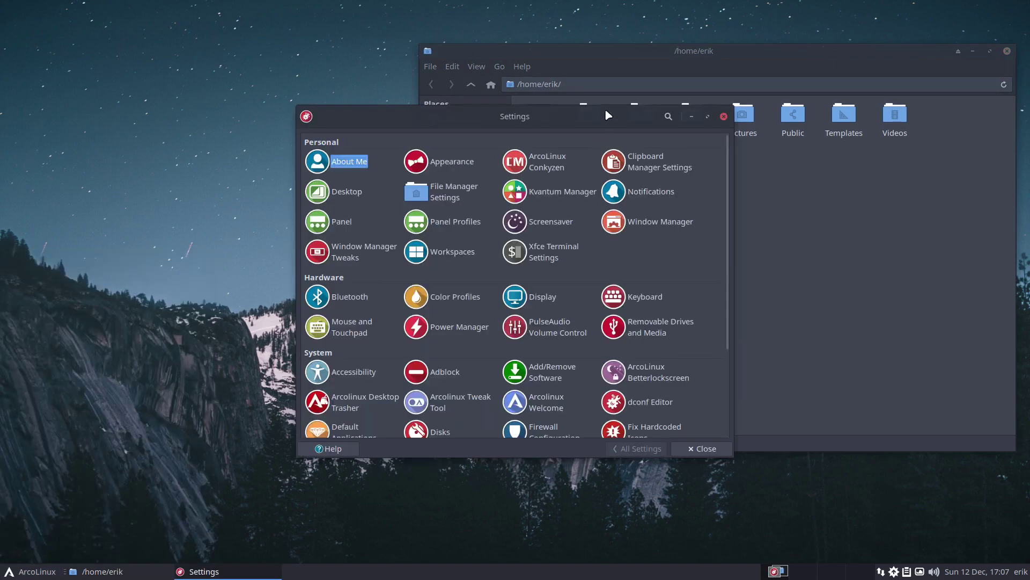
pyautogui.moveTo(604, 113); pyautogui.dragTo(354, 173)
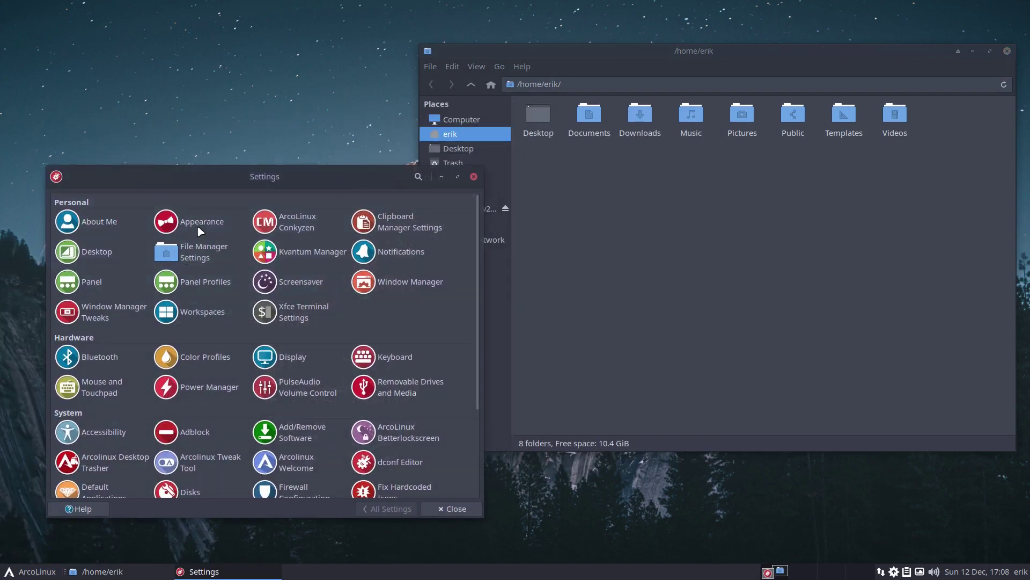
# Open the Appearance settings, try the Arc-Smoke-Darker style and look through the list of installed Arc themes
pyautogui.click(197, 225)
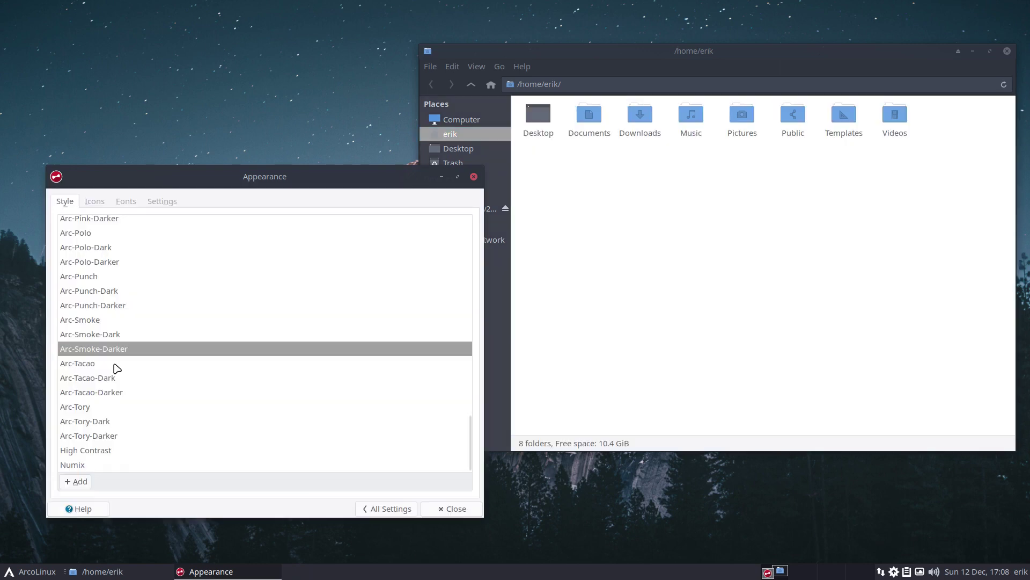
pyautogui.scroll(5, 116, 368)
pyautogui.scroll(-5, 116, 368)
pyautogui.scroll(15, 117, 368)
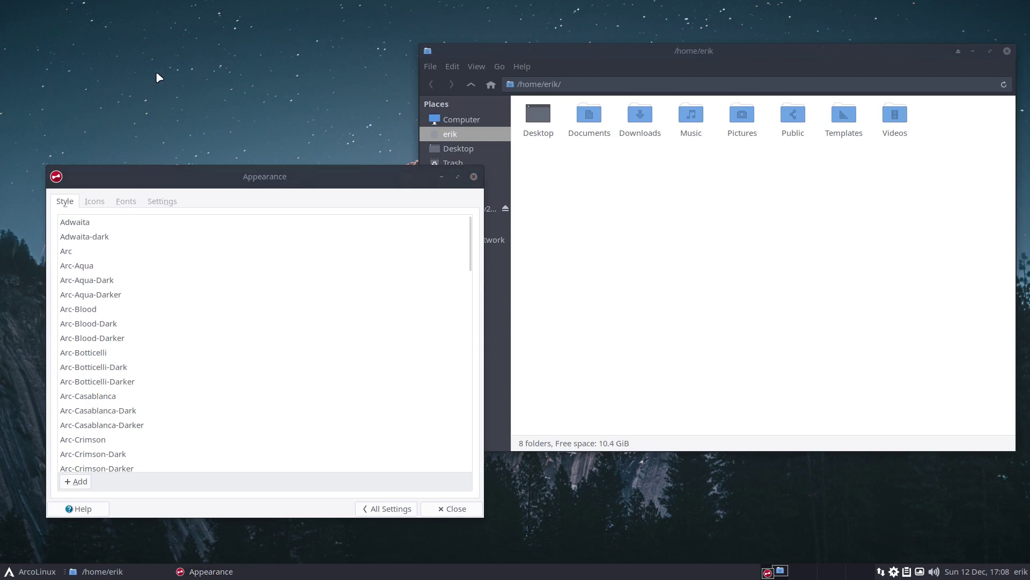
# Open a terminal and list the package name completions for "sudo pacman -Sy arcolinux-arc-" without running the command
pyautogui.press('super+Return')
pyautogui.write('sudo ')
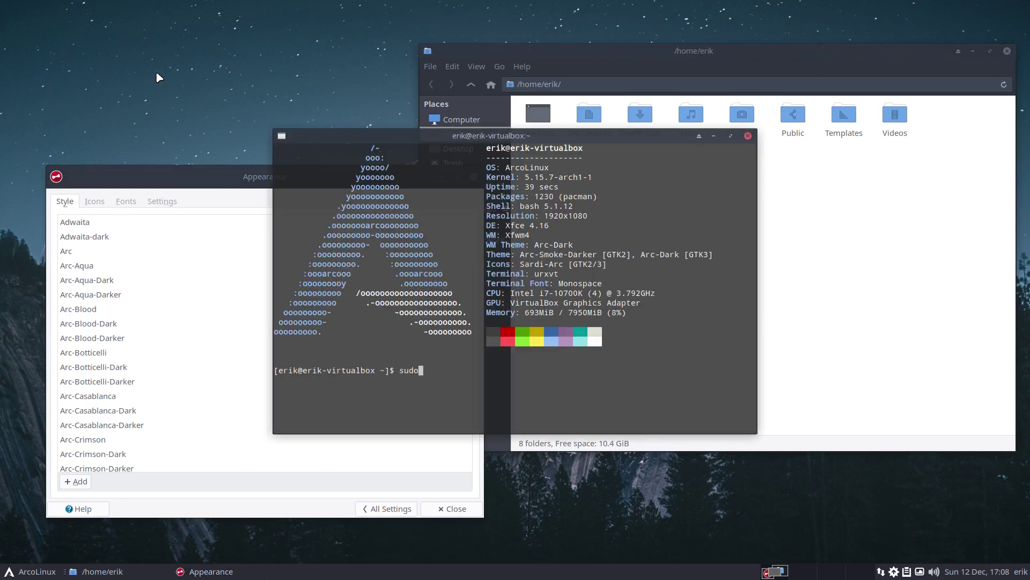
pyautogui.write('pacman -Sy arcolinux-arc')
pyautogui.press('Tab')
pyautogui.press('Tab')
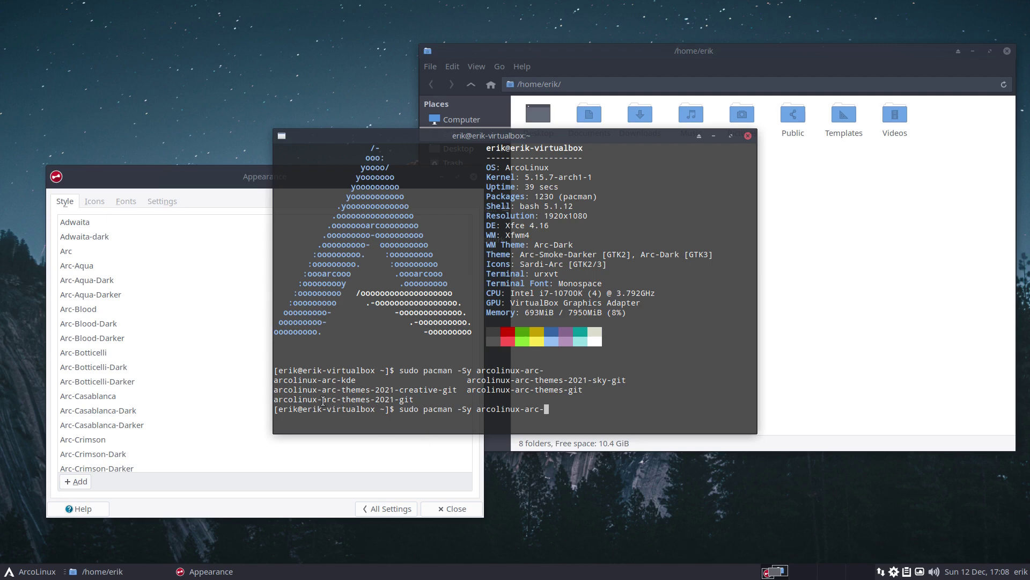
# Highlight "arc-themes-2021-git", "creative" and "sky" in the listed Arc theme package names
pyautogui.moveTo(322, 399); pyautogui.dragTo(415, 401)
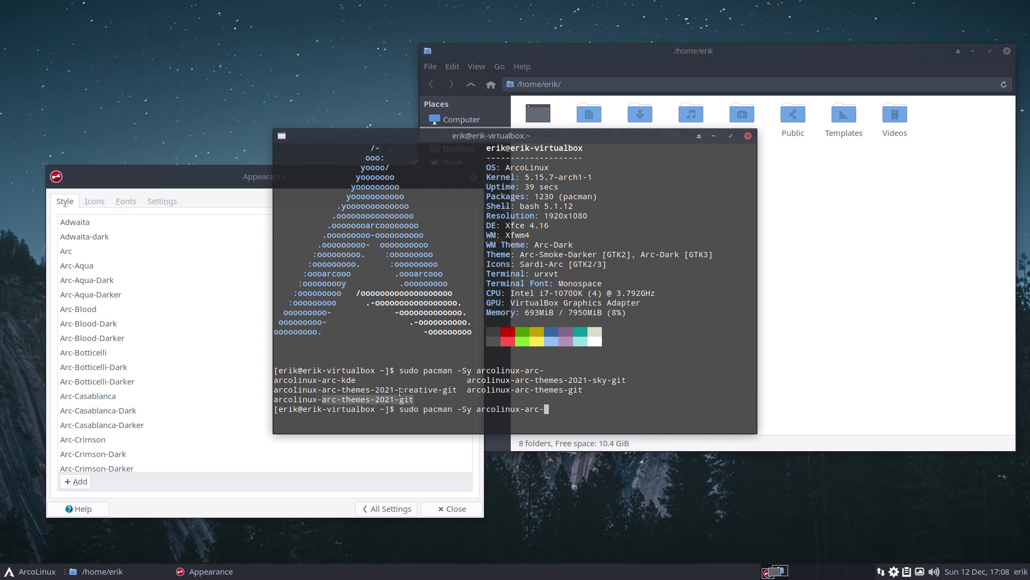
pyautogui.moveTo(398, 390); pyautogui.dragTo(438, 389)
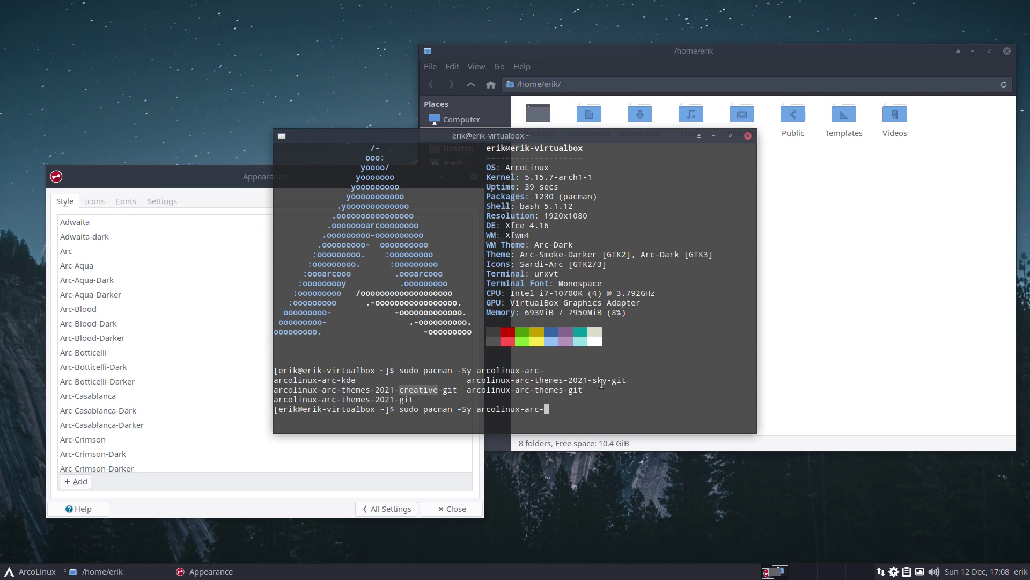
pyautogui.moveTo(592, 380); pyautogui.dragTo(609, 380)
# Apply the Arc-Blood-Dark style in the Appearance settings after trying Arc-Blood-Darker
pyautogui.click(127, 338)
pyautogui.click(128, 324)
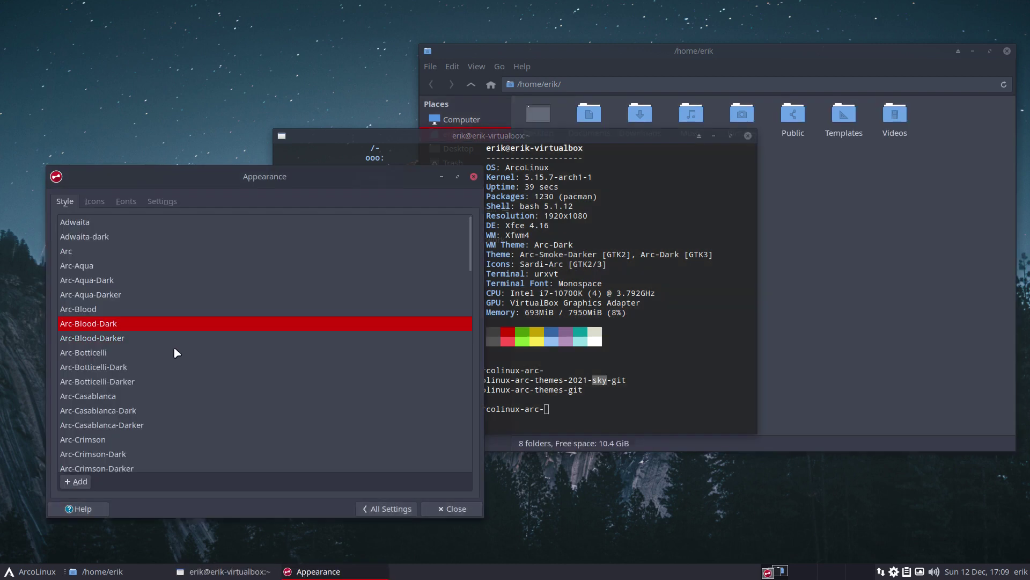
# Apply the Arc-Botticelli-Dark style after trying Arc-Botticelli
pyautogui.click(128, 352)
pyautogui.click(132, 366)
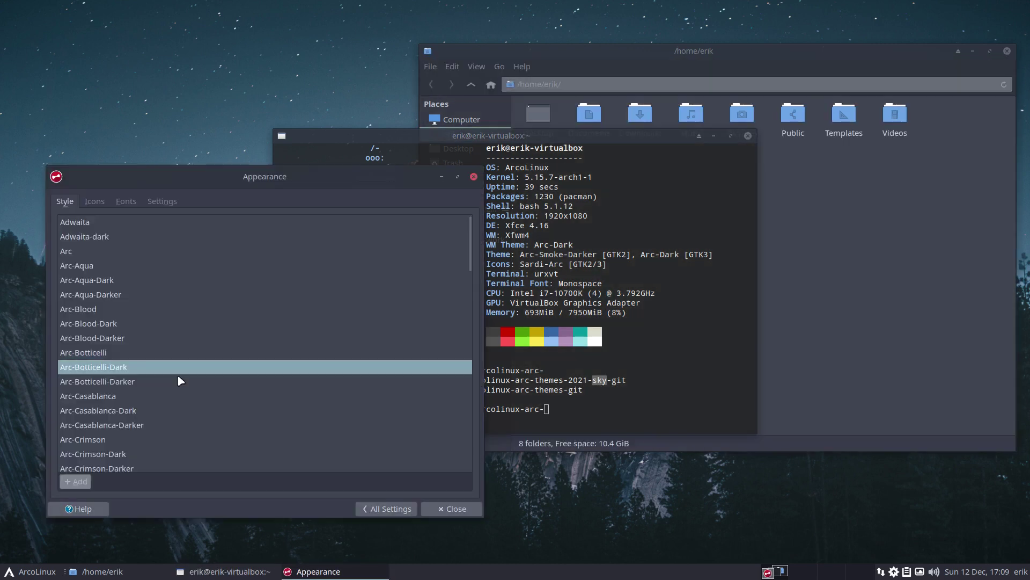
# Highlight the "arcolinux-arc-themes" git, 2021, creative and sky package names in the terminal, and close the terminal
pyautogui.click(551, 381)
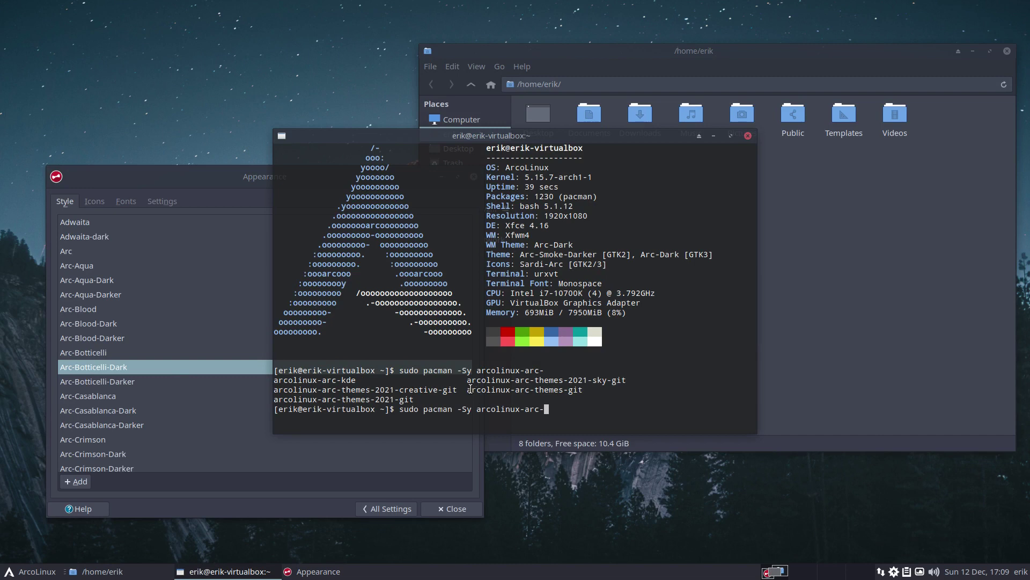
pyautogui.moveTo(468, 390); pyautogui.dragTo(584, 391)
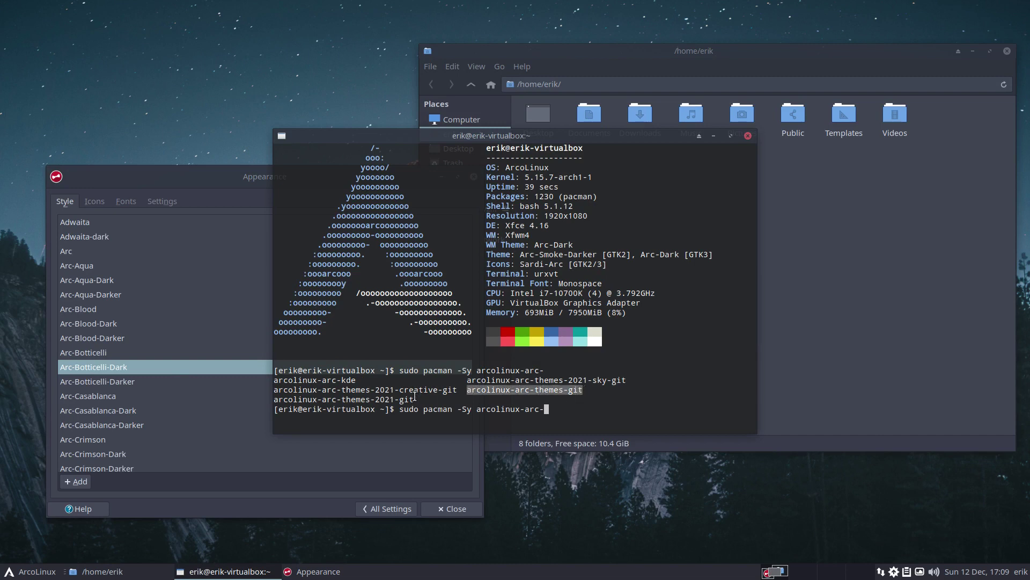
pyautogui.moveTo(415, 399); pyautogui.dragTo(288, 399)
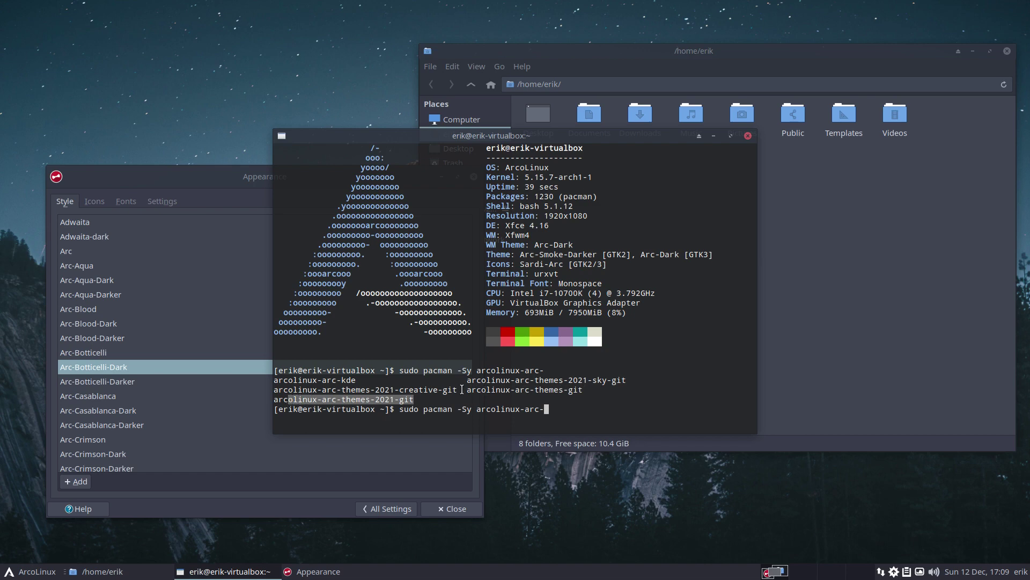
pyautogui.moveTo(457, 389); pyautogui.dragTo(386, 390)
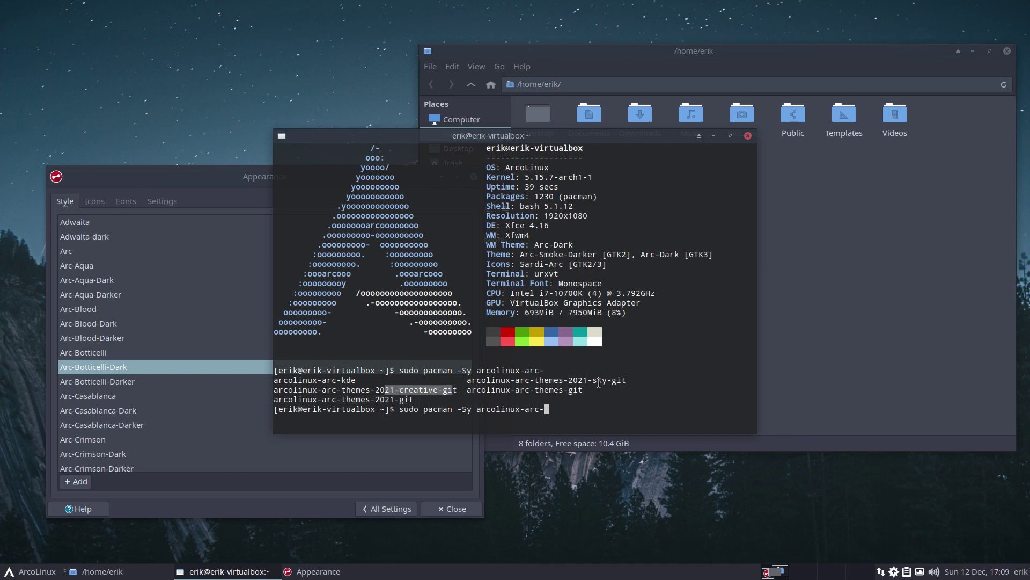
pyautogui.moveTo(608, 381); pyautogui.dragTo(539, 381)
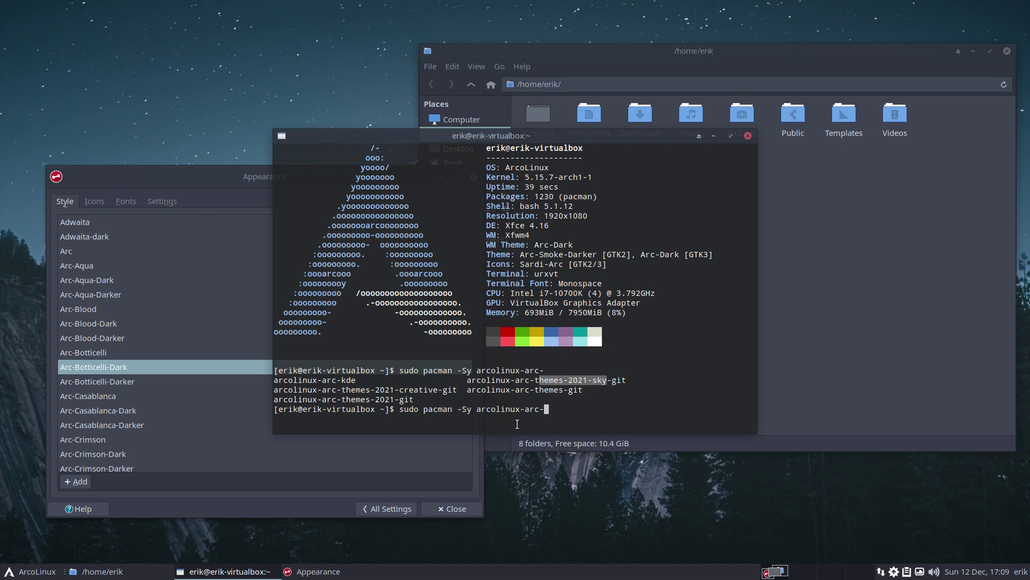
pyautogui.click(748, 136)
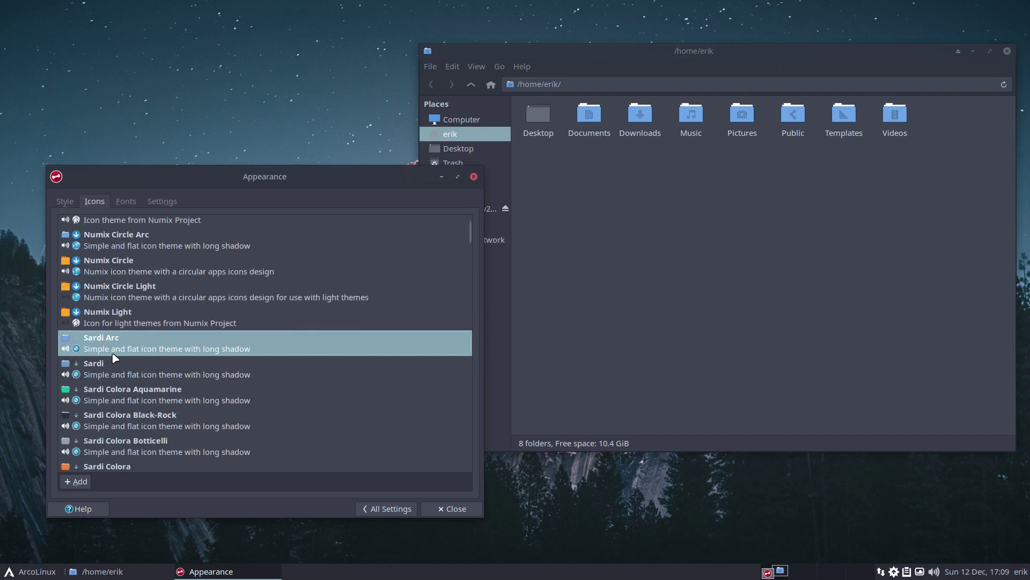
# Separate the Appearance and file manager windows and preview the icon themes from Sardi to Sardi Colora Botticelli
pyautogui.moveTo(182, 174); pyautogui.dragTo(153, 90)
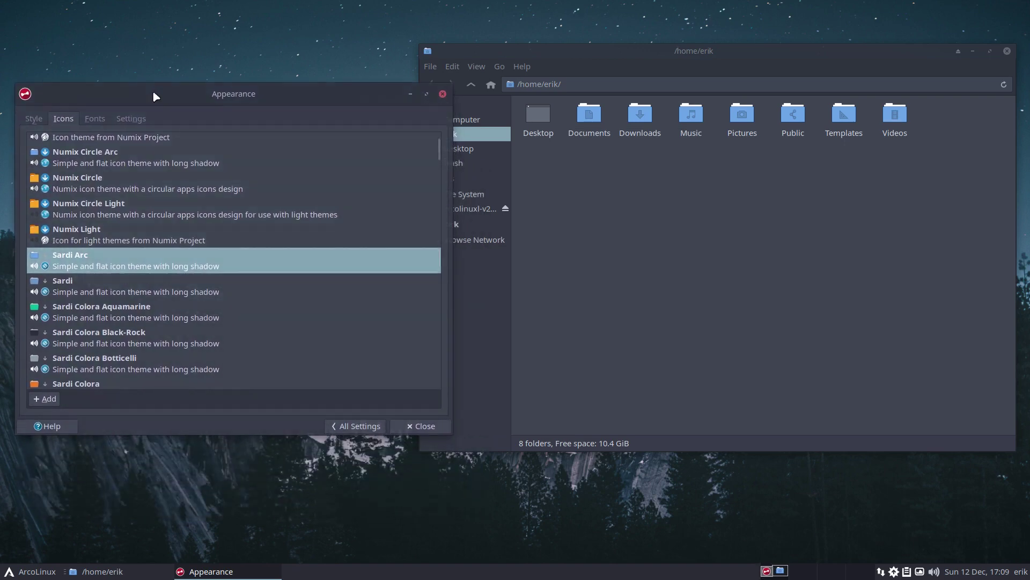
pyautogui.moveTo(672, 48); pyautogui.dragTo(718, 55)
pyautogui.click(118, 287)
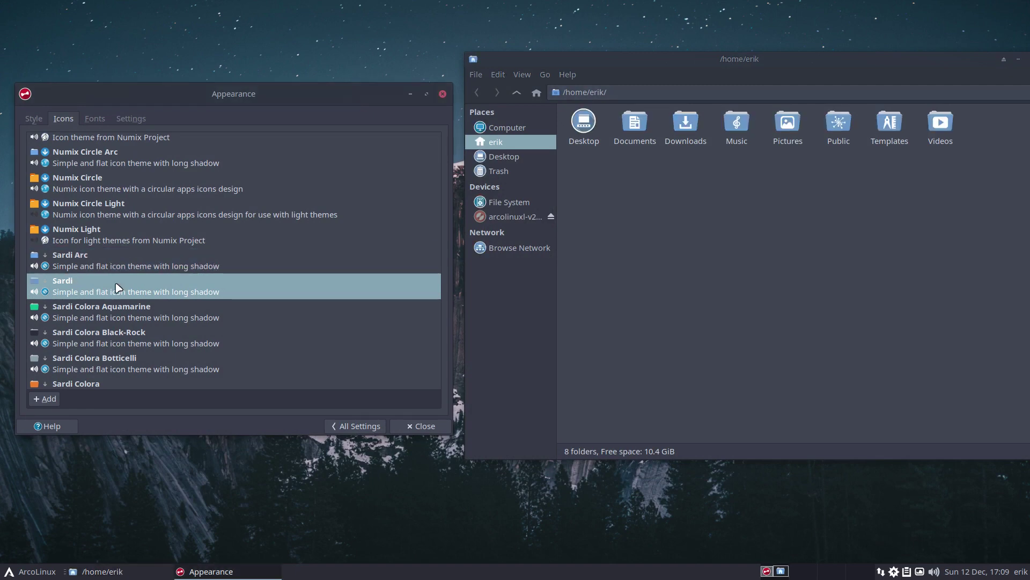
pyautogui.press('Down')
pyautogui.press('Down')
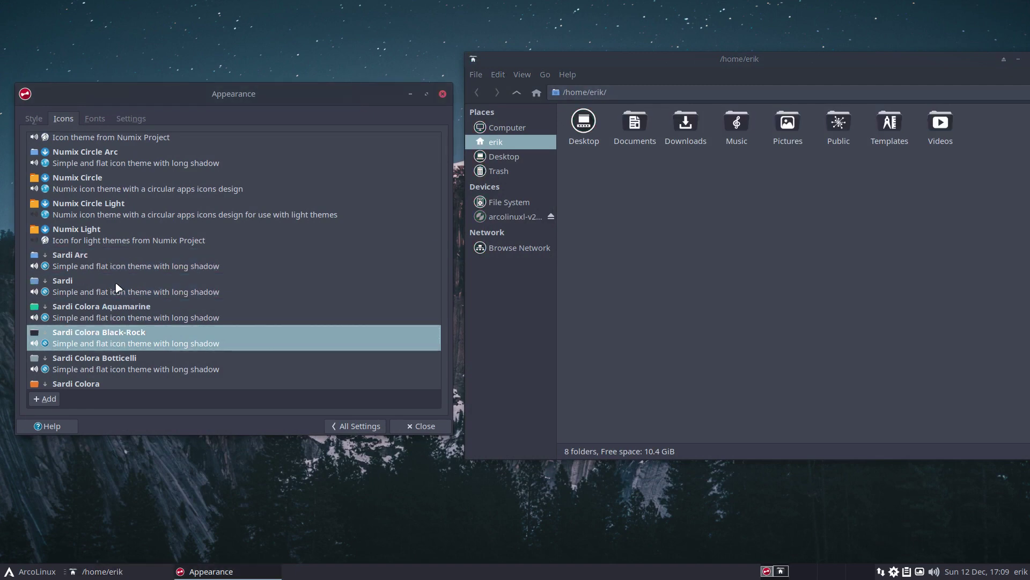
pyautogui.press('Down')
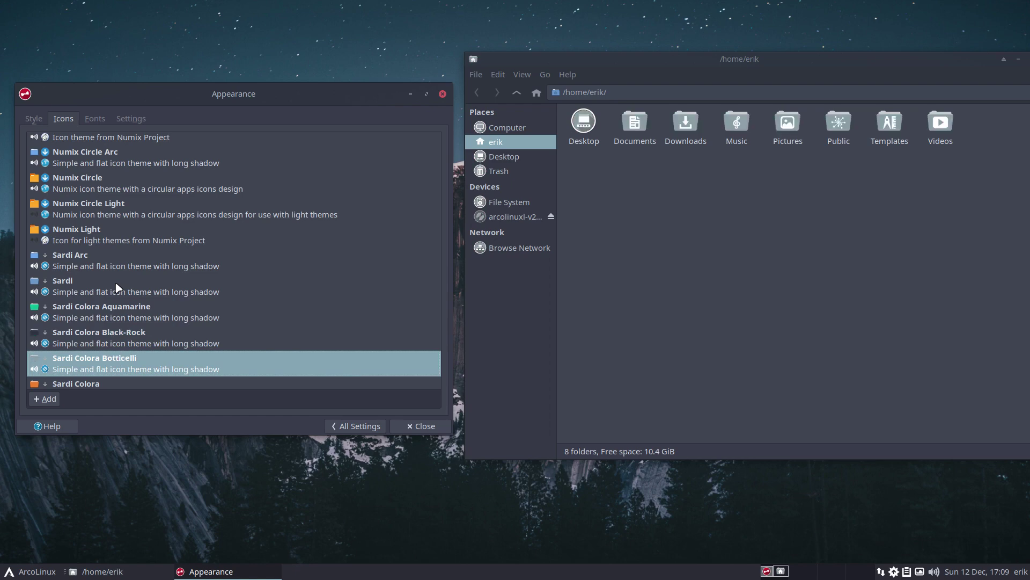
pyautogui.click(24, 570)
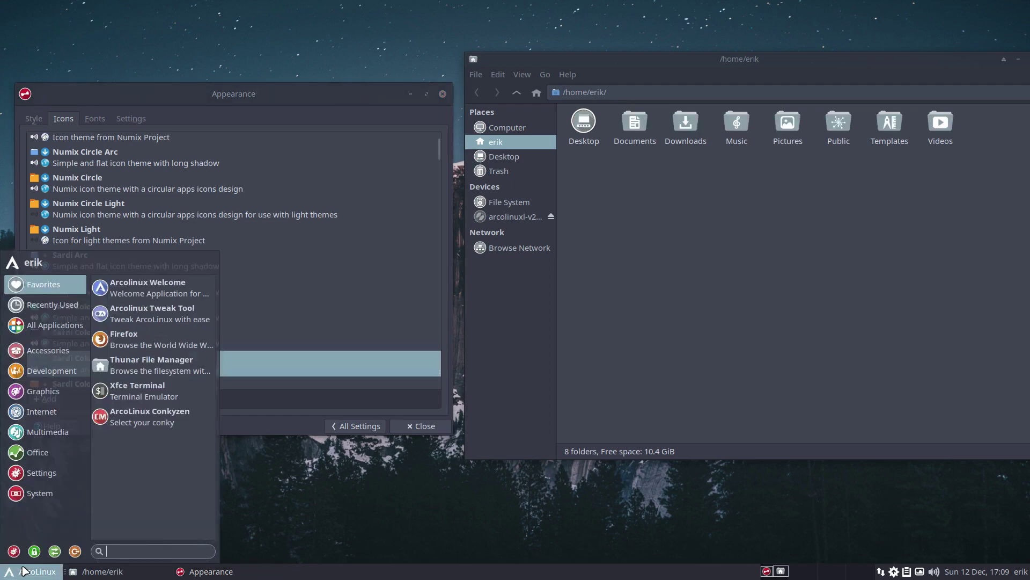
pyautogui.click(260, 370)
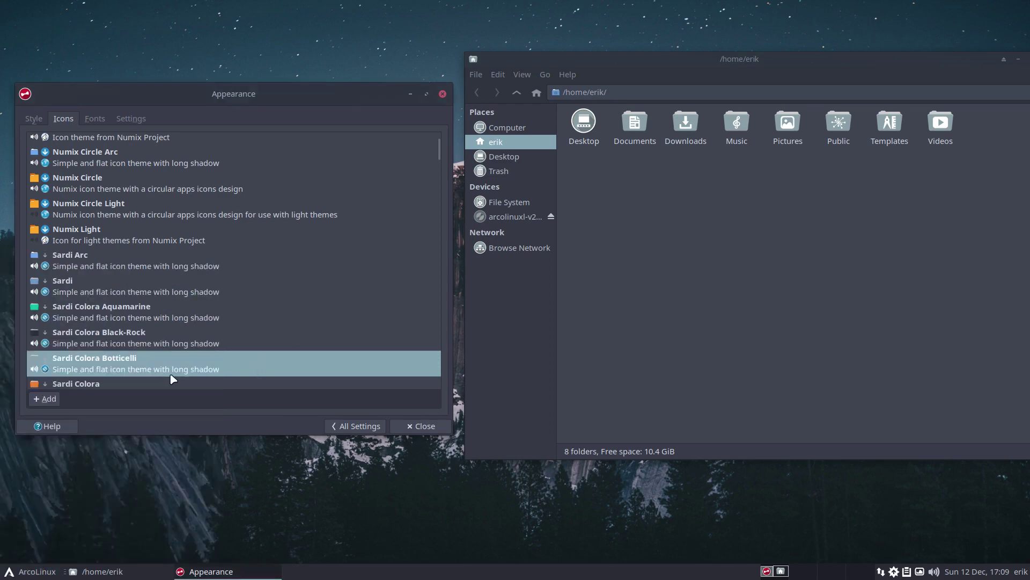
# Preview the icon themes from Sardi Colora through Sardi Colora Firebrick to Sardi Colora Gothic, checking the application launcher icons
pyautogui.click(135, 386)
pyautogui.press('Down')
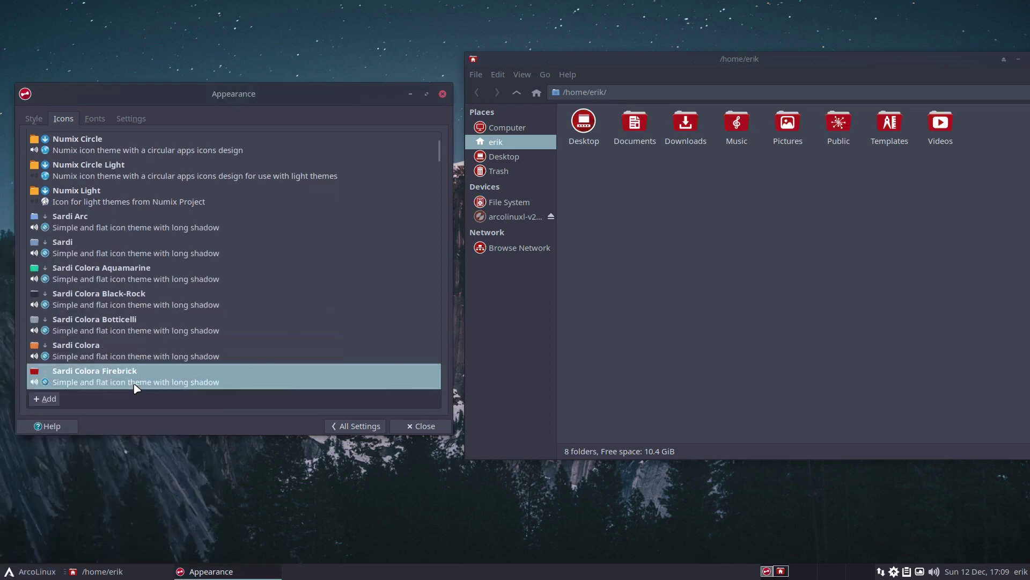
pyautogui.press('Down')
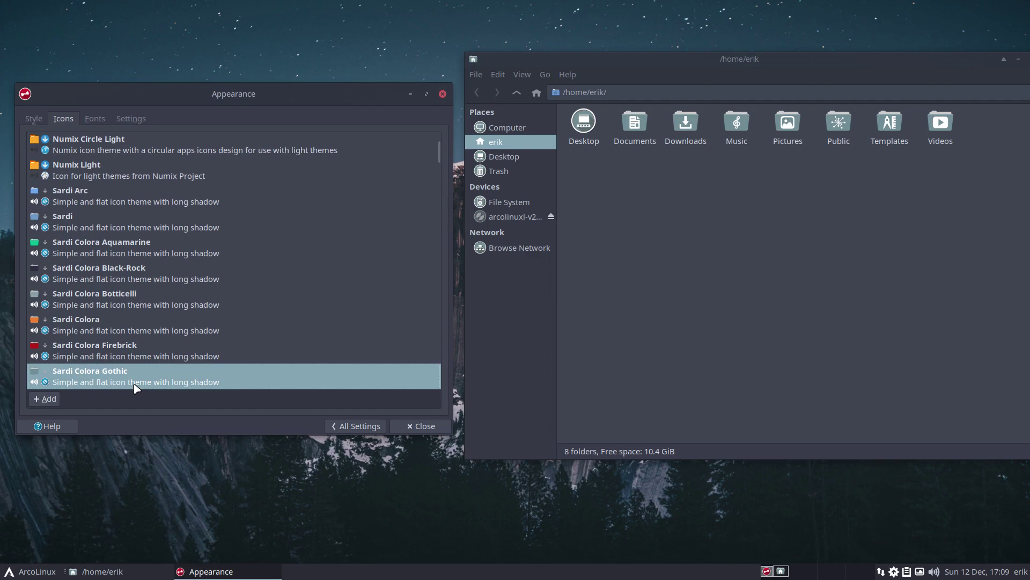
pyautogui.click(32, 571)
pyautogui.click(304, 376)
# Preview the icon themes one by one from Sardi Colora Halloween to Sardi Flat
pyautogui.press('Down')
pyautogui.press('Down')
pyautogui.press('Down')
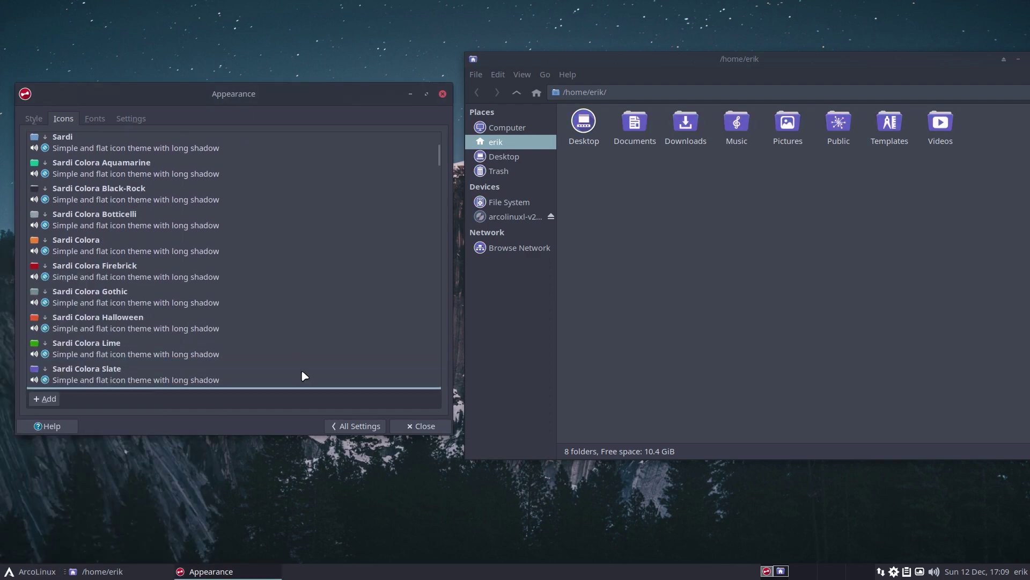
pyautogui.scroll(-1, 305, 376)
pyautogui.press('Down')
pyautogui.press('Down')
pyautogui.press('Down')
pyautogui.press('Down')
pyautogui.press('Down')
pyautogui.press('Down')
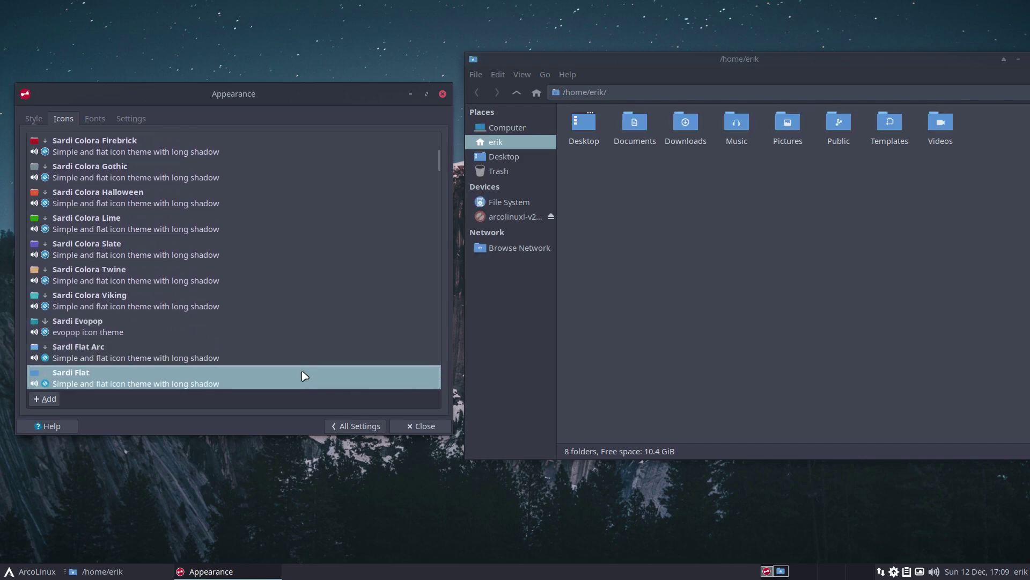
# Preview the Sardi Flat Colora icon themes one by one up to Sardi Flat Colora Slate
pyautogui.press('Down')
pyautogui.press('Down')
pyautogui.press('Down')
pyautogui.press('Down')
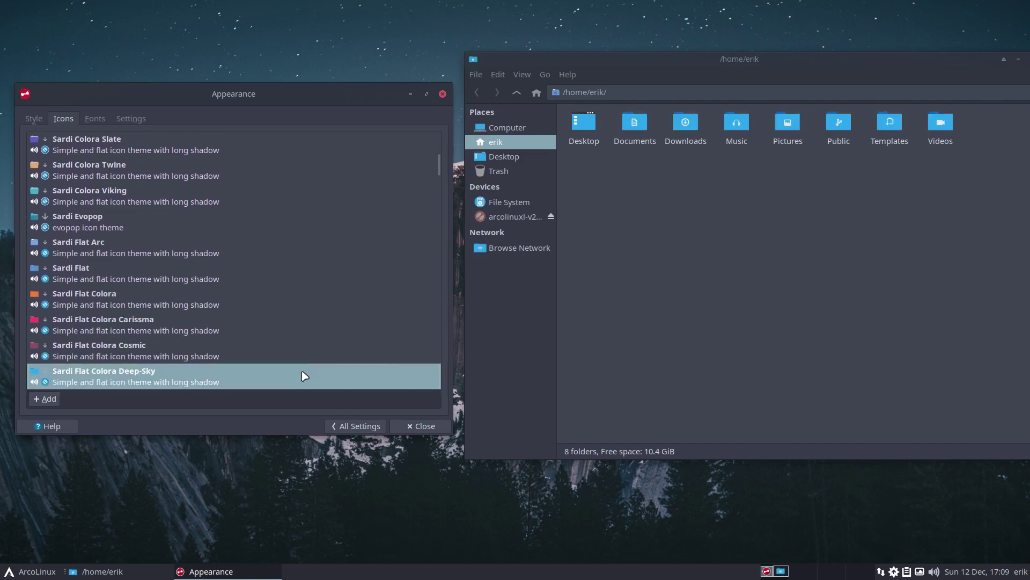
pyautogui.press('Down')
pyautogui.press('Down')
pyautogui.press('Down')
pyautogui.press('Down')
pyautogui.press('Down')
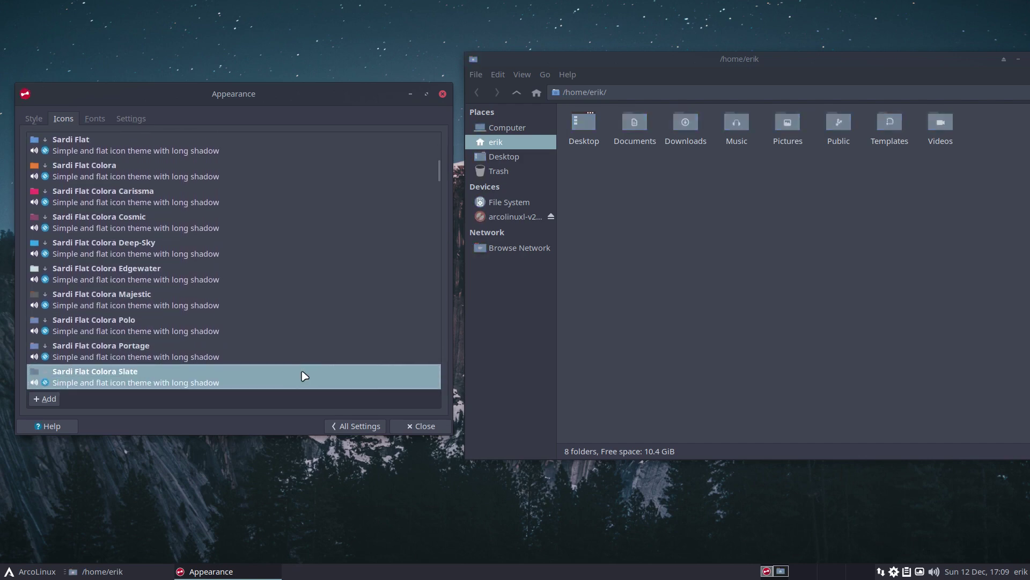
# Preview the icon themes from Sardi Flat Colora Tulip-Tree to Sardi Flat Mint Y Pink and check the application launcher icons
pyautogui.press('Down')
pyautogui.press('Down')
pyautogui.press('Down')
pyautogui.press('Down')
pyautogui.press('Down')
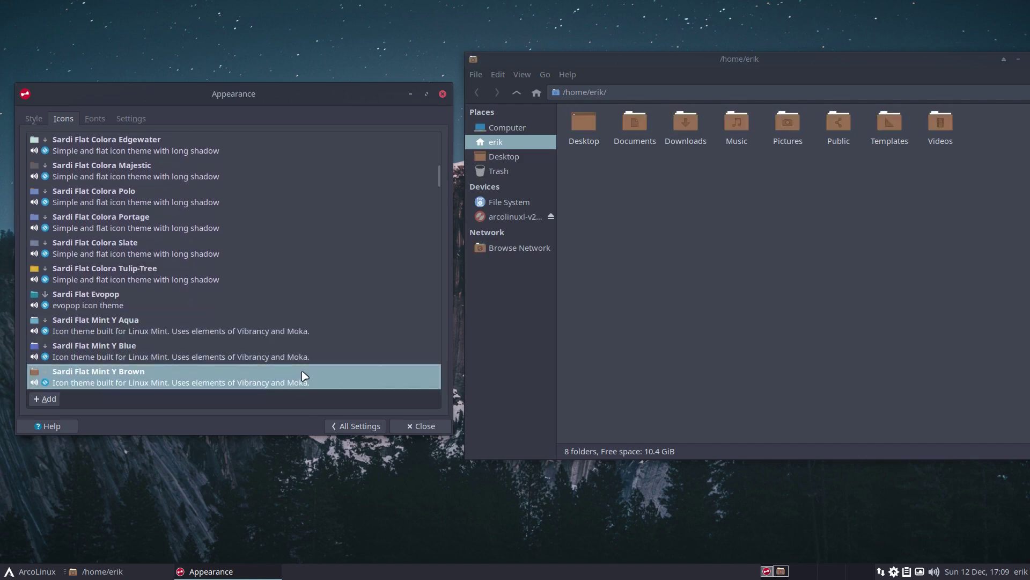
pyautogui.press('Down')
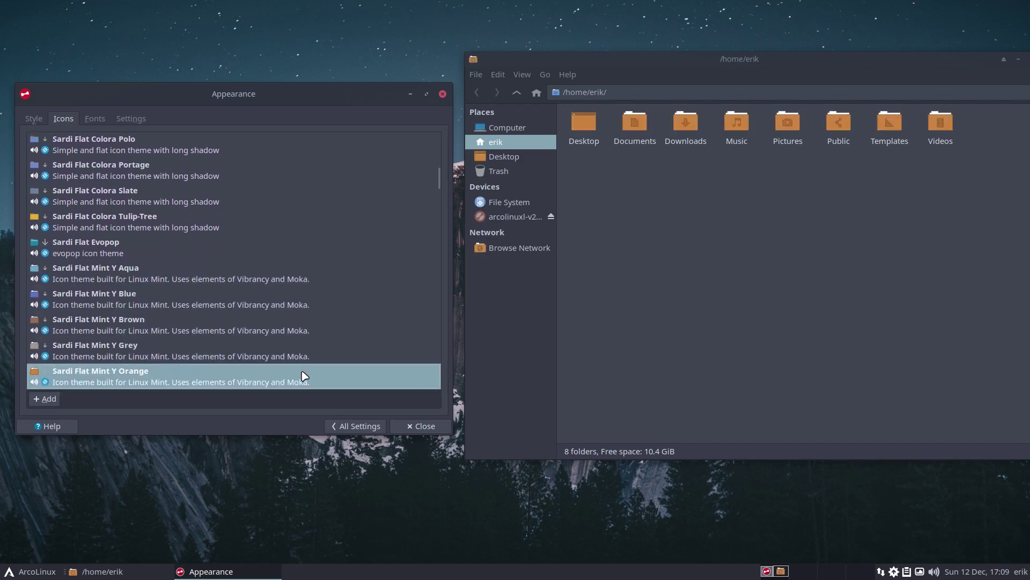
pyautogui.press('Down')
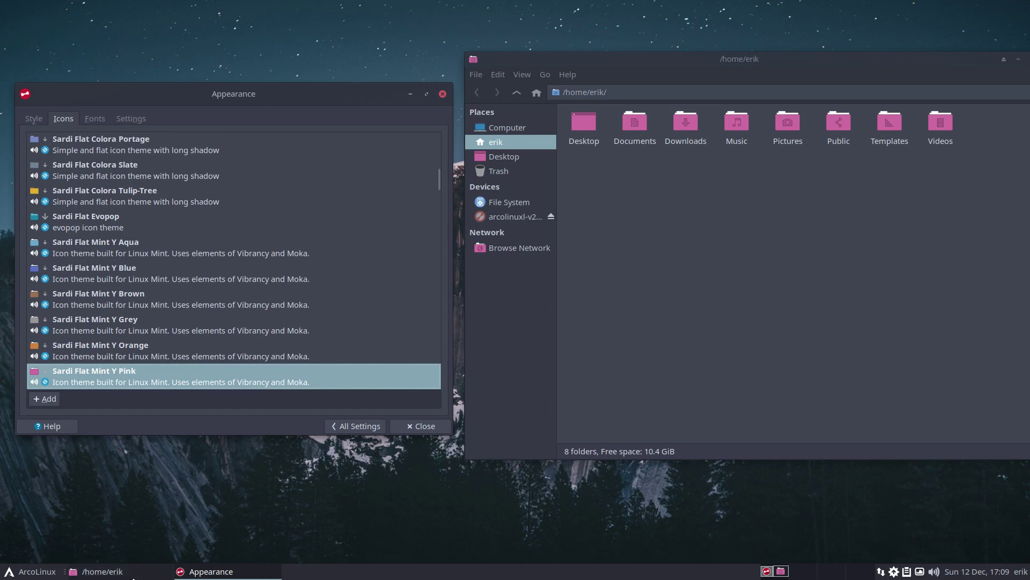
pyautogui.click(32, 574)
pyautogui.click(32, 573)
# Preview the icon themes one by one from Sardi Flat Mint Y Purple to Sardi Flexible Arc
pyautogui.press('Down')
pyautogui.press('Down')
pyautogui.press('Down')
pyautogui.press('Down')
pyautogui.press('Down')
pyautogui.press('Down')
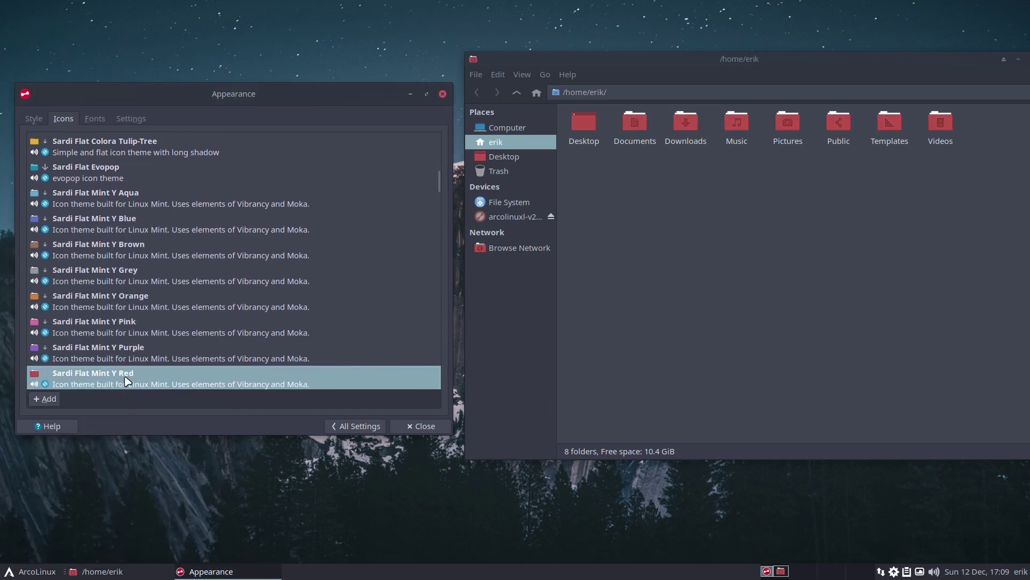
pyautogui.press('Down')
pyautogui.press('Down')
pyautogui.press('Down')
pyautogui.press('Down')
pyautogui.press('Down')
pyautogui.press('Down')
pyautogui.press('Down')
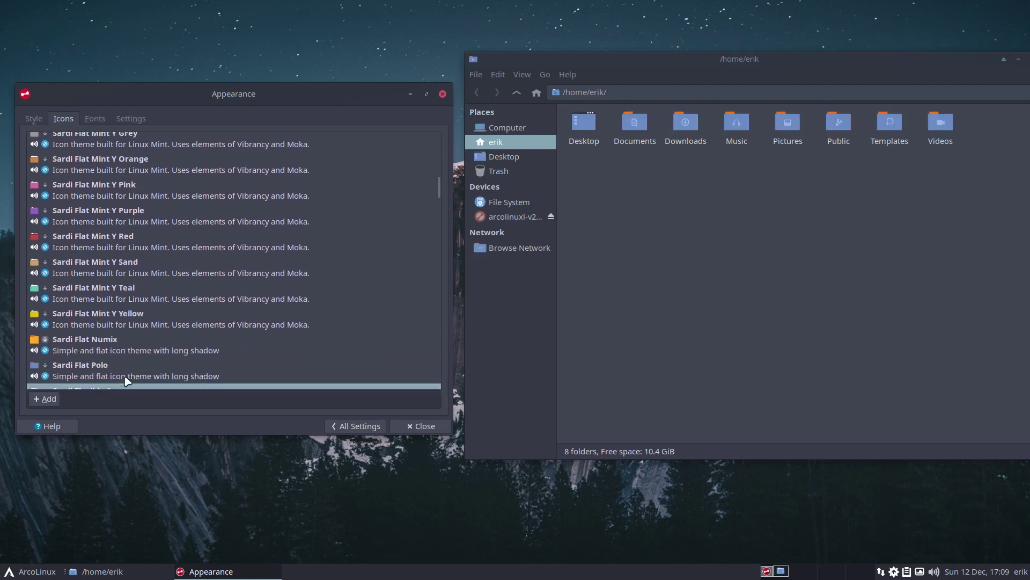
# Preview the Sardi Flexible icon themes one by one from Sardi Flexible Blood to Sardi Flexible Mandy
pyautogui.press('Down')
pyautogui.press('Down')
pyautogui.press('Down')
pyautogui.press('Down')
pyautogui.press('Down')
pyautogui.press('Down')
pyautogui.press('Down')
pyautogui.press('Down')
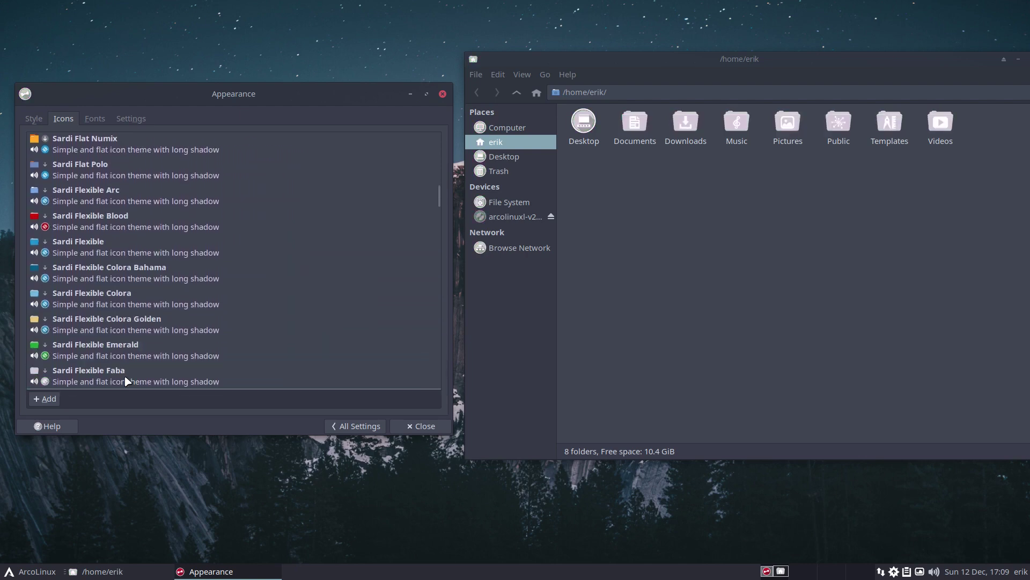
pyautogui.press('Down')
pyautogui.press('Down')
pyautogui.press('Down')
pyautogui.press('Down')
pyautogui.press('Down')
pyautogui.press('Down')
pyautogui.press('Down')
pyautogui.press('Down')
pyautogui.press('Down')
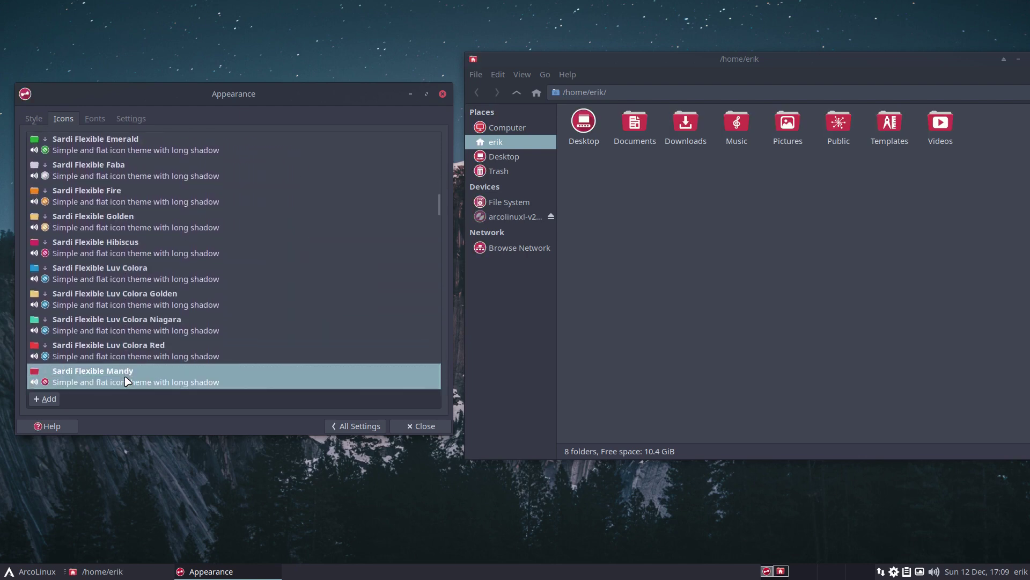
# Preview the icon themes from Sardi Flexible Mint Y Aqua to Sardi Ghost Flexible Colora Baltic and check the application launcher icons
pyautogui.press('Down')
pyautogui.press('Down')
pyautogui.press('Down')
pyautogui.press('Down')
pyautogui.press('Down')
pyautogui.press('Down')
pyautogui.press('Down')
pyautogui.press('Down')
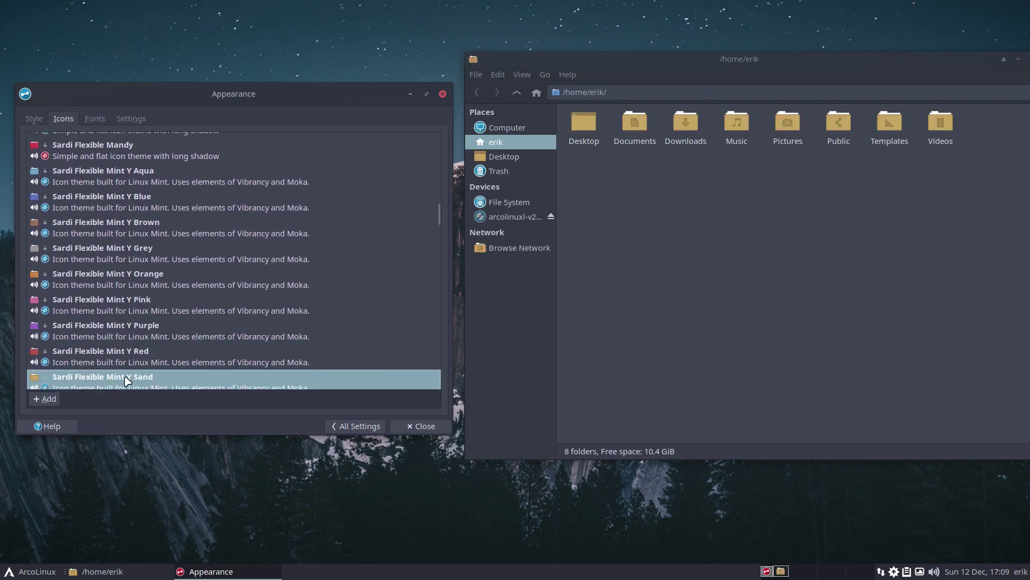
pyautogui.press('Down')
pyautogui.press('Down')
pyautogui.press('Down')
pyautogui.press('Down')
pyautogui.press('Down')
pyautogui.press('Down')
pyautogui.press('Down')
pyautogui.press('Down')
pyautogui.press('Down')
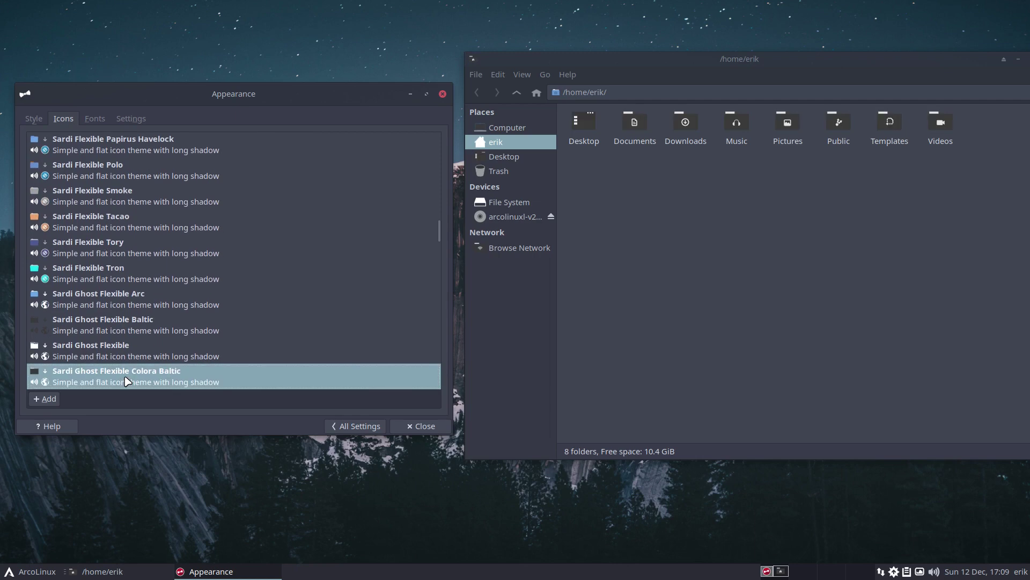
pyautogui.click(17, 573)
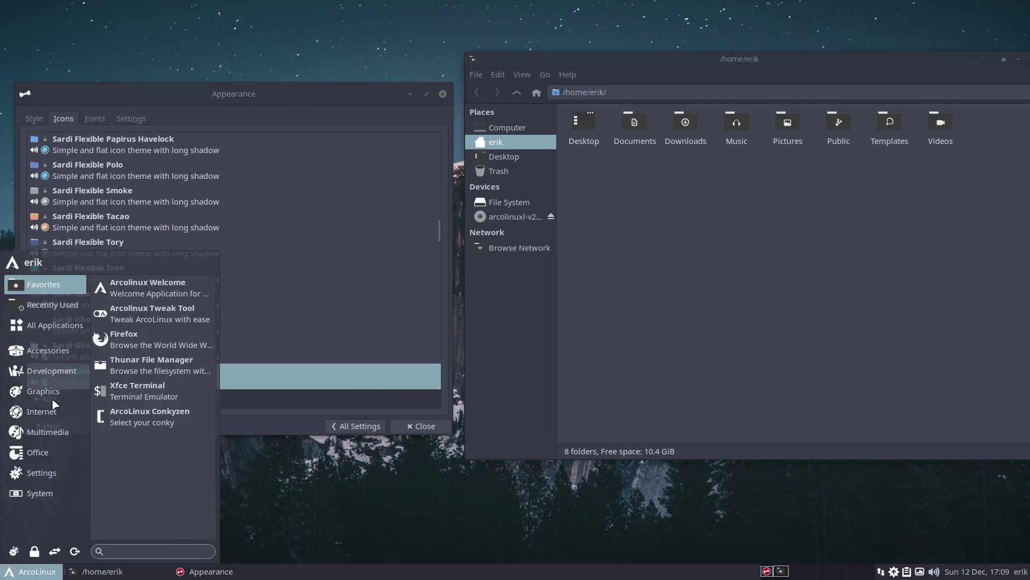
# Try the Sardi Flexible Tacao icon theme with the application launcher icons, and try Sardi Flexible Papirus Havelock
pyautogui.click(123, 217)
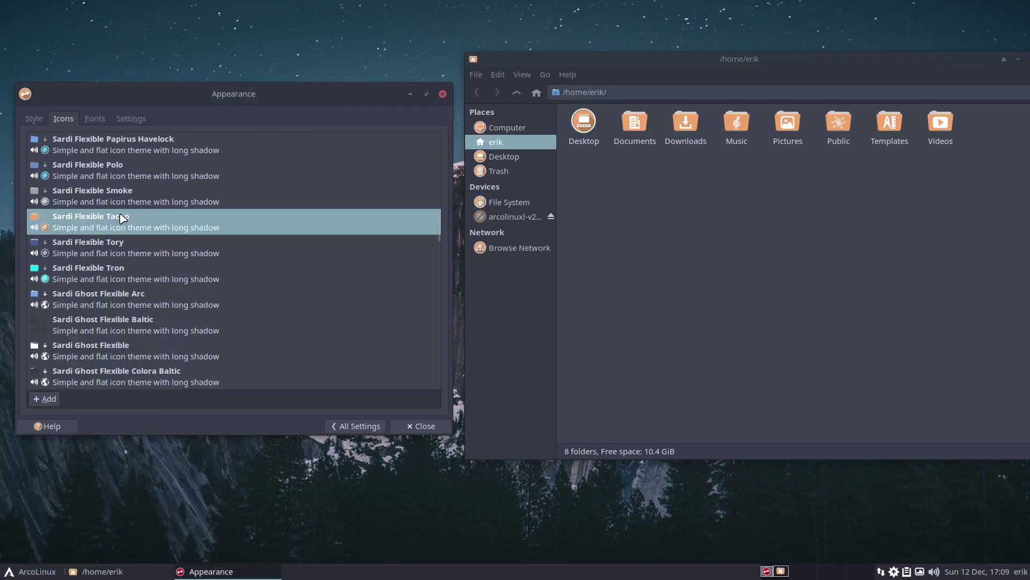
pyautogui.click(19, 574)
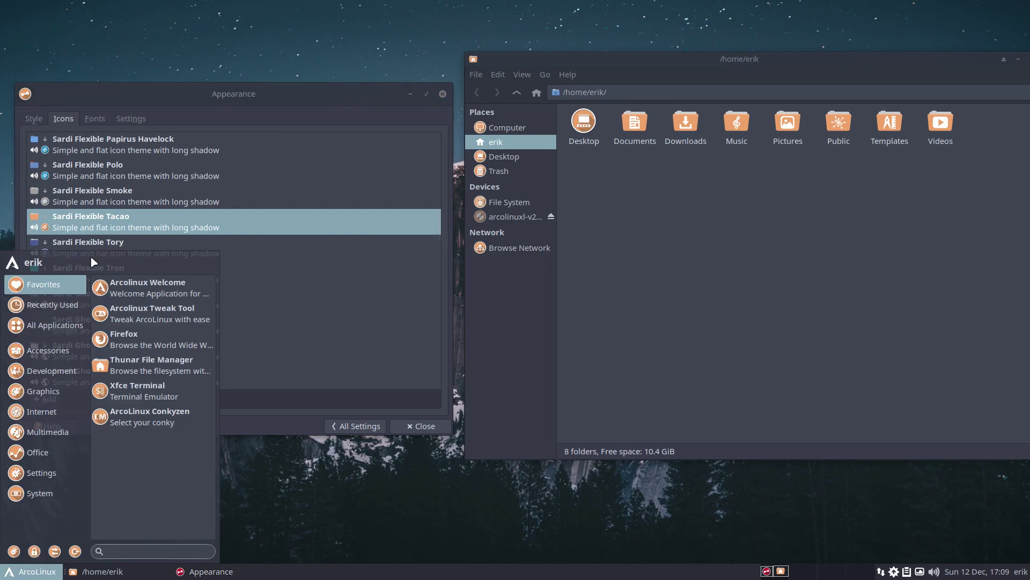
pyautogui.click(106, 143)
# Apply the Sardi Flexible Mint Y Orange icon theme and check the application launcher icons
pyautogui.scroll(10, 107, 161)
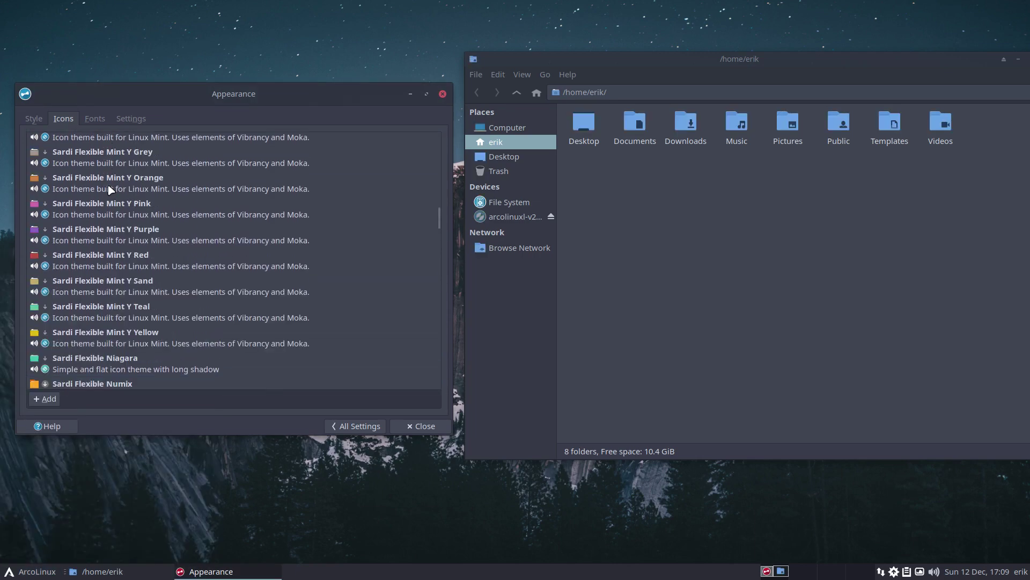
pyautogui.click(110, 192)
pyautogui.click(18, 571)
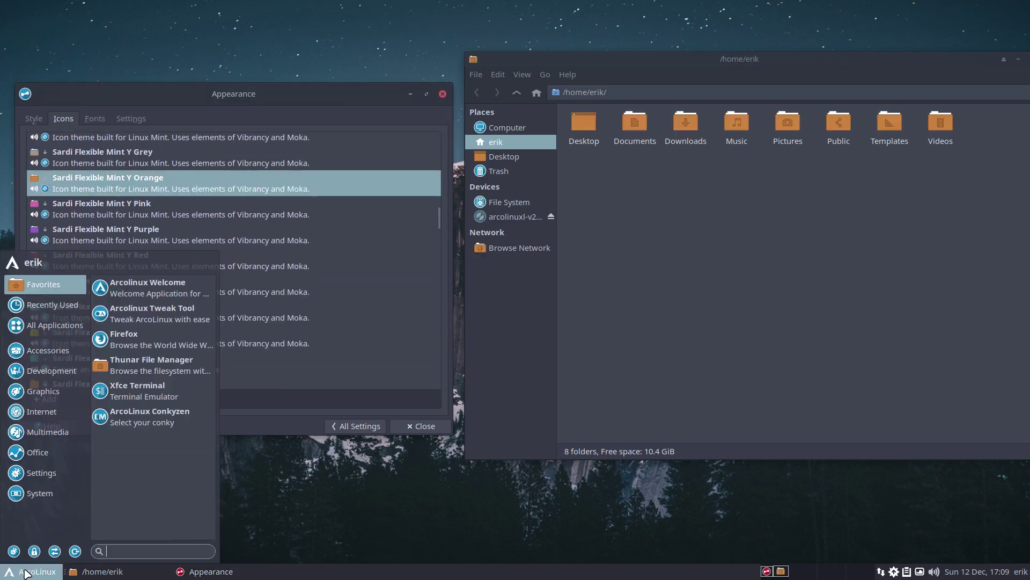
pyautogui.click(18, 571)
# Open the Settings manager and examine the icons of all its entries down to Settings Editor
pyautogui.click(19, 571)
pyautogui.click(14, 551)
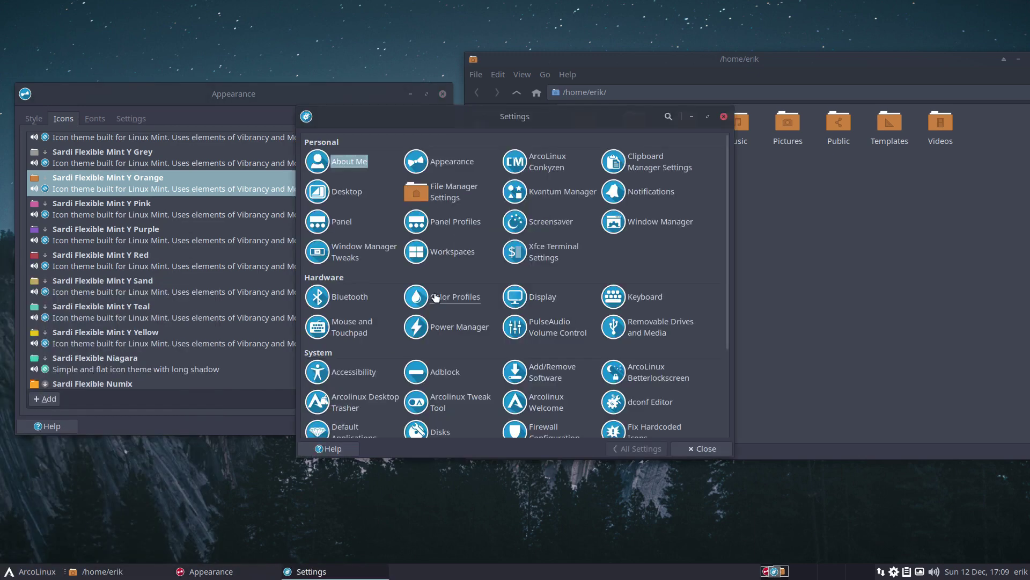
pyautogui.scroll(-5, 446, 423)
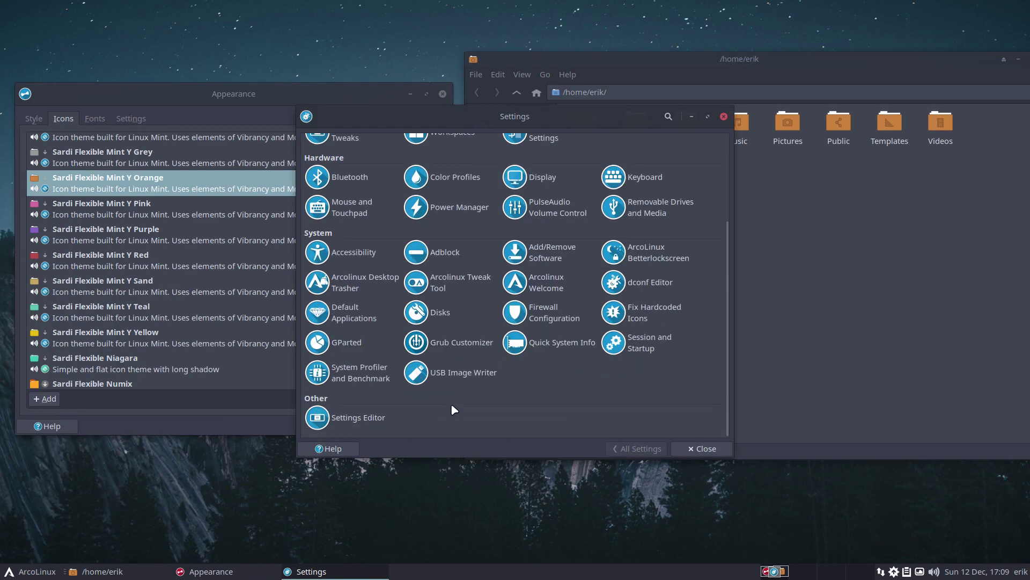
# Close the Settings manager and preview the icon themes from Sardi Flexible Mint Y Yellow to Sardi Flexible Tron
pyautogui.scroll(5, 454, 409)
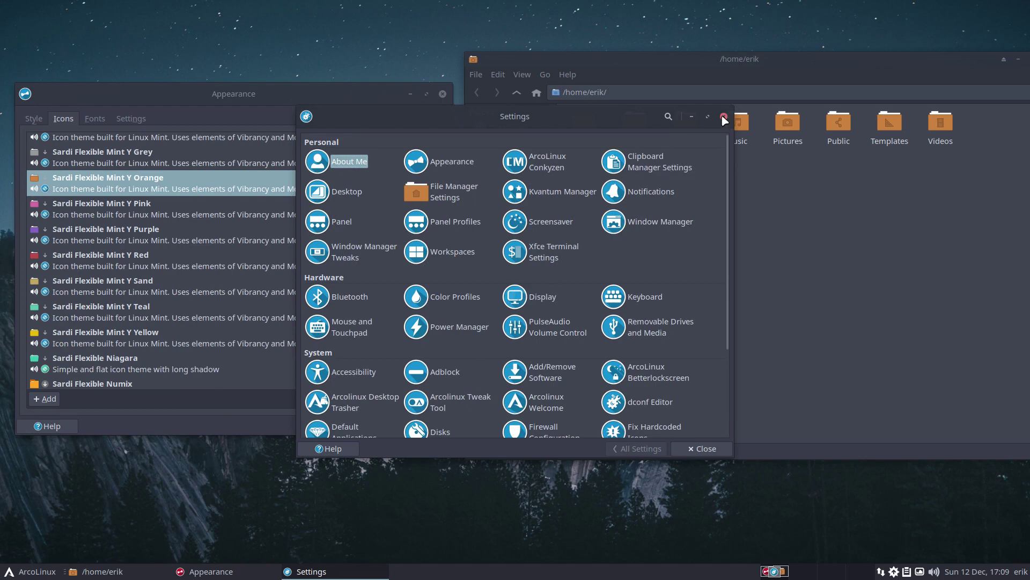
pyautogui.click(724, 117)
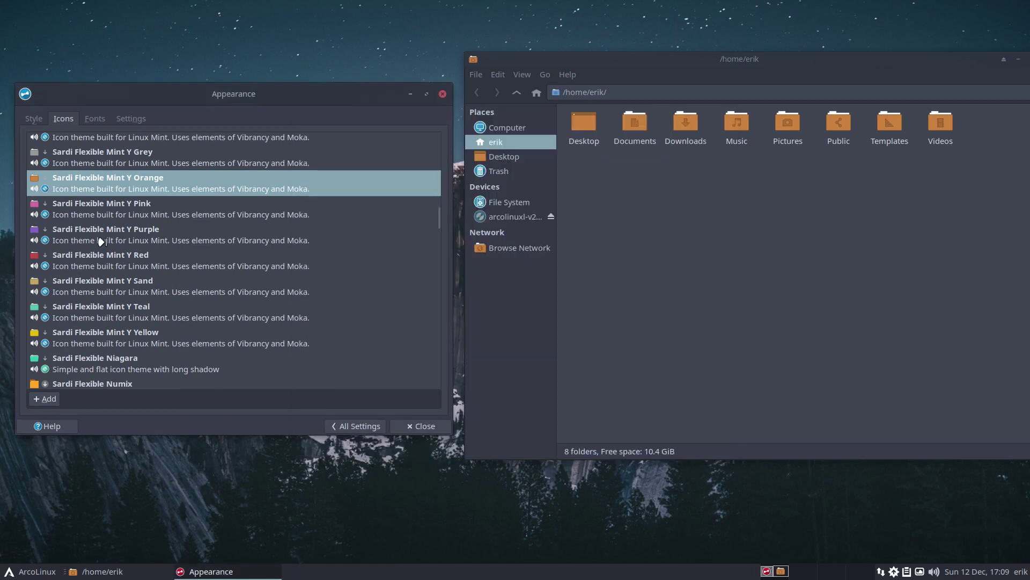
pyautogui.click(94, 333)
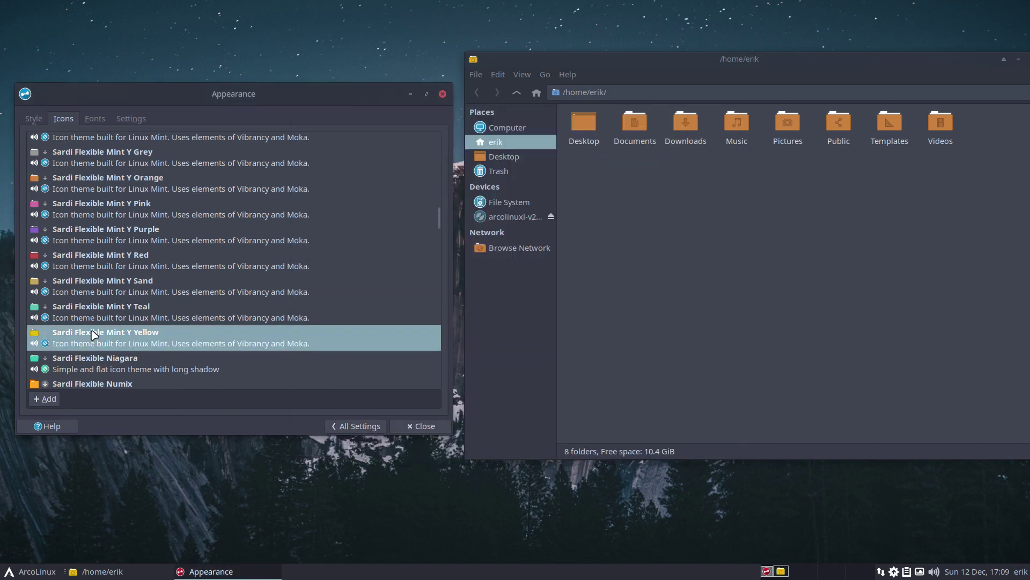
pyautogui.press('Down')
pyautogui.press('Down')
pyautogui.press('Down')
pyautogui.press('Down')
pyautogui.press('Down')
pyautogui.press('Down')
pyautogui.press('Down')
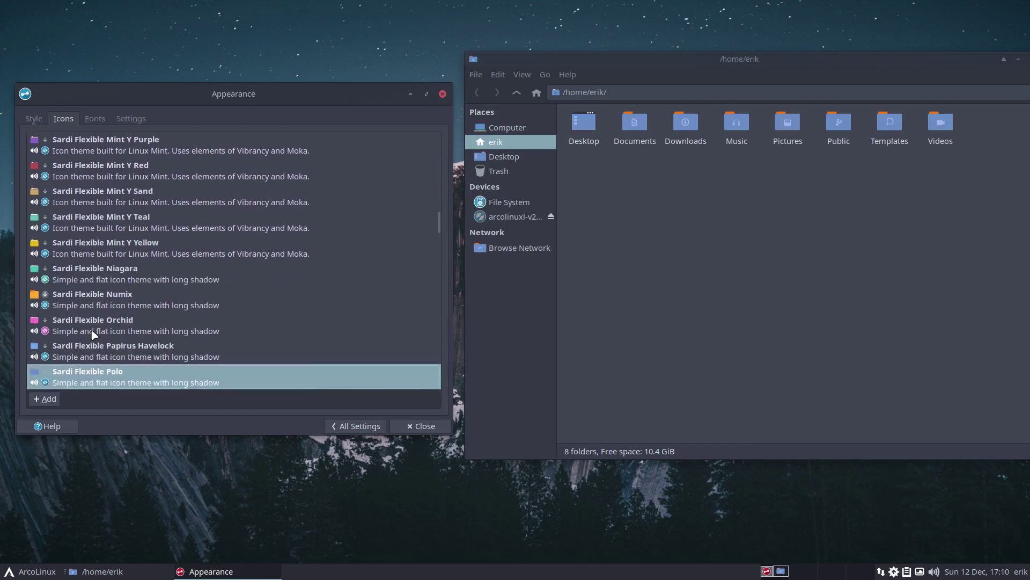
pyautogui.press('Down')
pyautogui.press('Down')
pyautogui.press('Down')
pyautogui.press('Down')
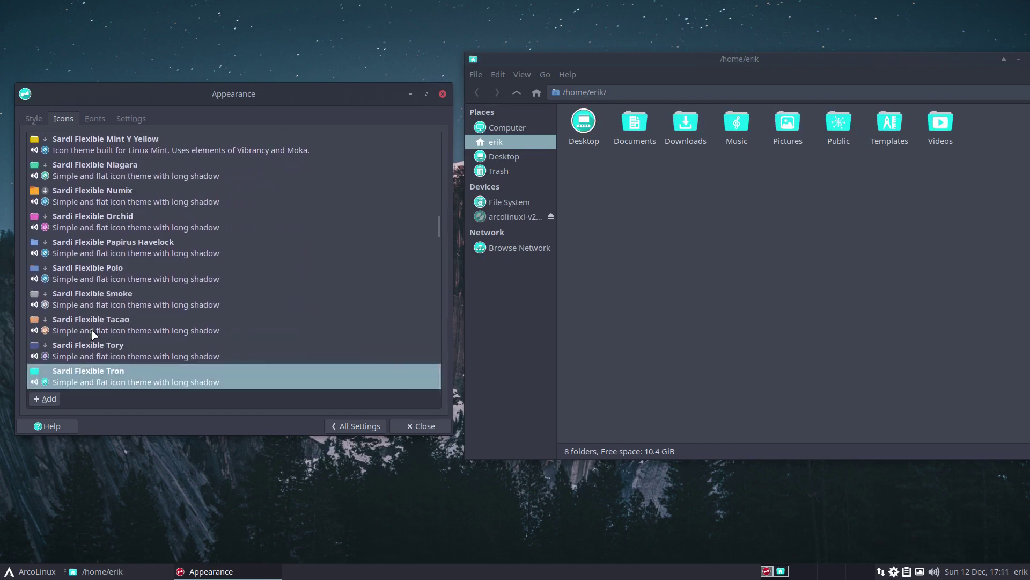
# Preview the icon themes from Sardi Ghost Flexible Arc to Sardi Ghost Flexible Coral and check the application launcher icons
pyautogui.press('Down')
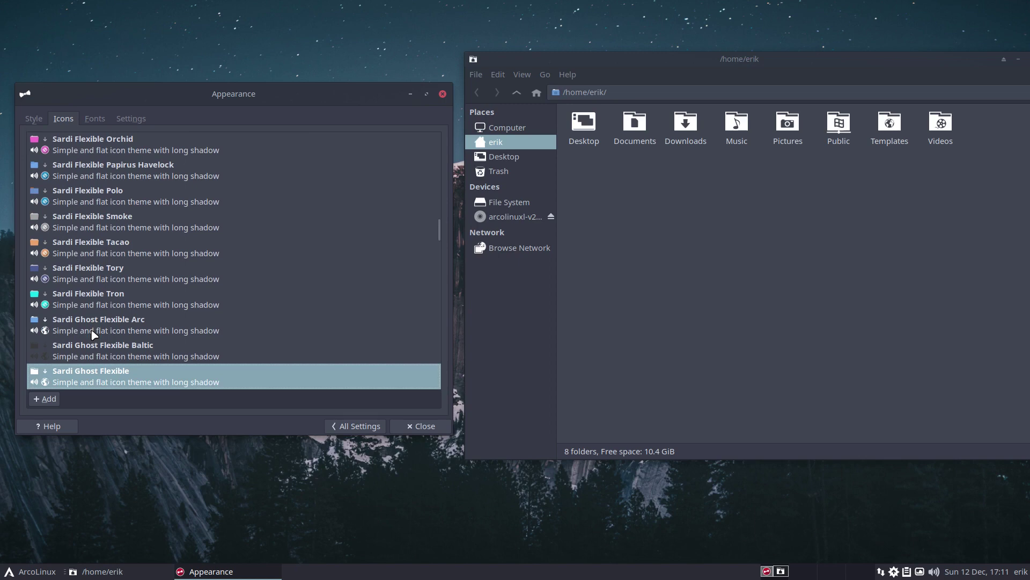
pyautogui.press('Down')
pyautogui.press('Down')
pyautogui.press('Down')
pyautogui.press('Down')
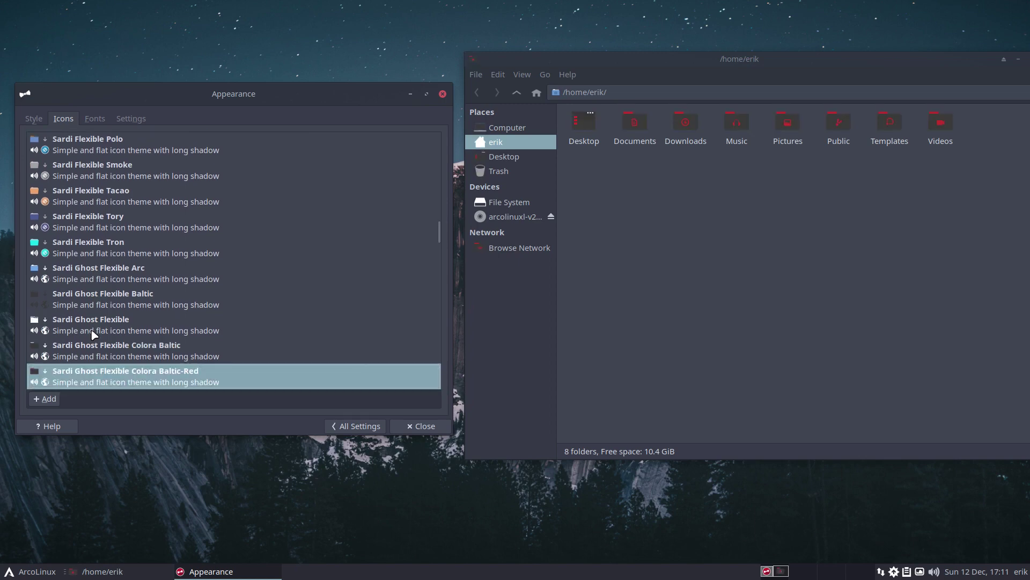
pyautogui.press('Down')
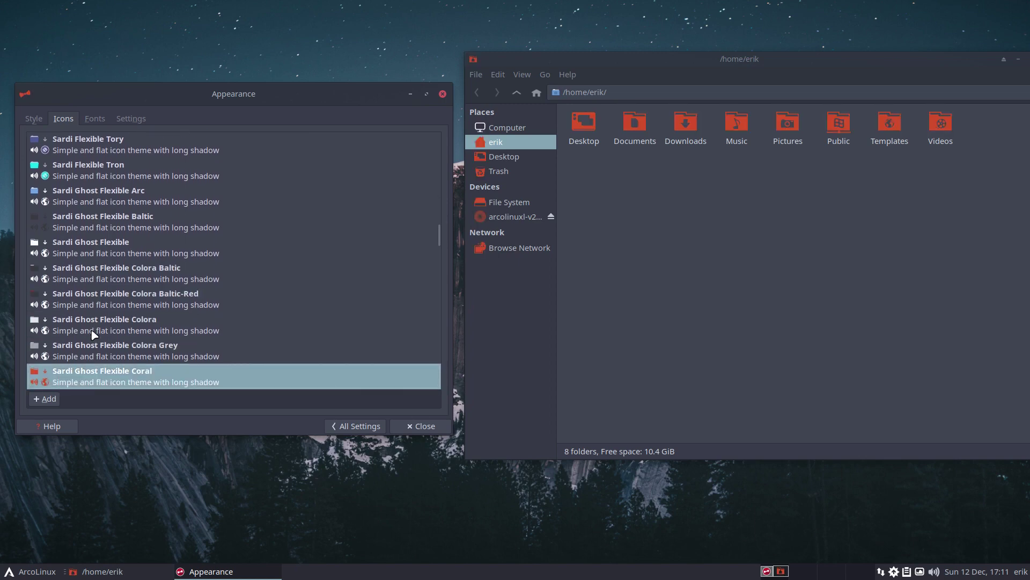
pyautogui.click(48, 577)
pyautogui.click(254, 384)
# Preview the icon themes from Sardi Ghost Flexible Golden to Sardi Ghost Flexible Mint Y Blue and check the application launcher icons
pyautogui.press('Down')
pyautogui.press('Down')
pyautogui.press('Down')
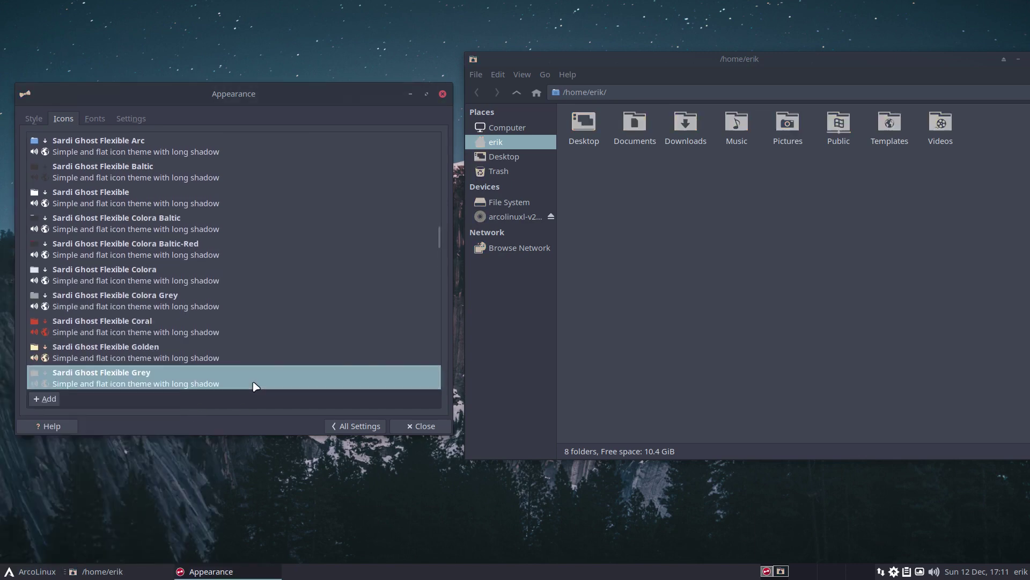
pyautogui.press('Down')
pyautogui.press('Down')
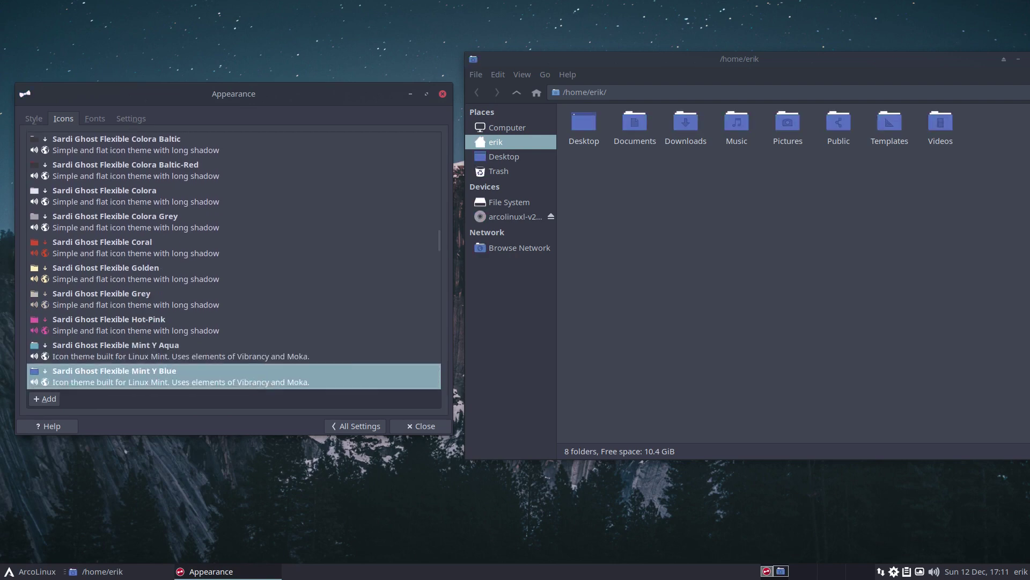
pyautogui.press('super')
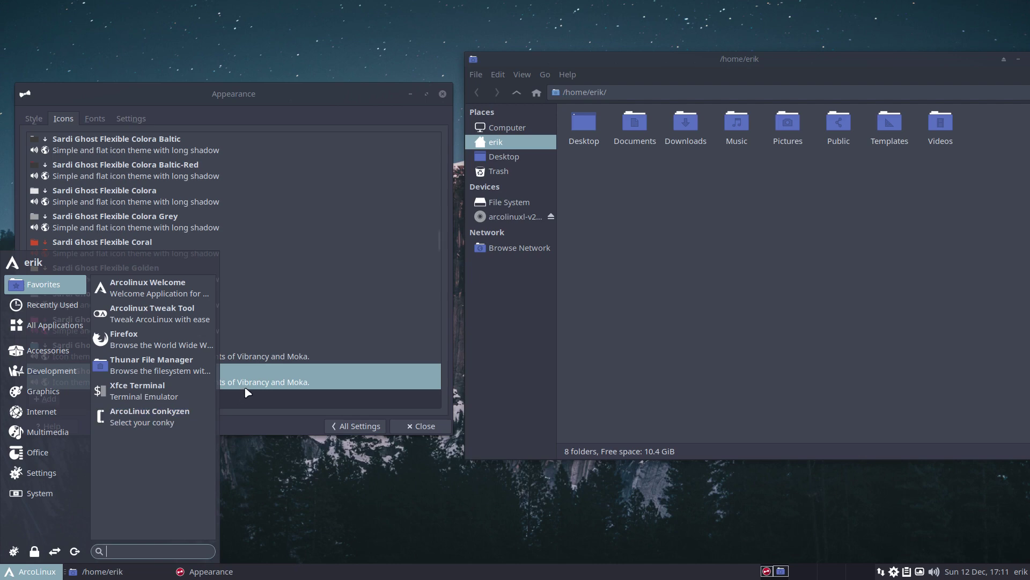
pyautogui.press('Escape')
# Preview the icon themes from Sardi Ghost Flexible Mint Y Brown to Sardi Ghost Flexible Polo and check the application launcher icons
pyautogui.press('Down')
pyautogui.press('Down')
pyautogui.press('Down')
pyautogui.press('Down')
pyautogui.press('Down')
pyautogui.press('Down')
pyautogui.press('Down')
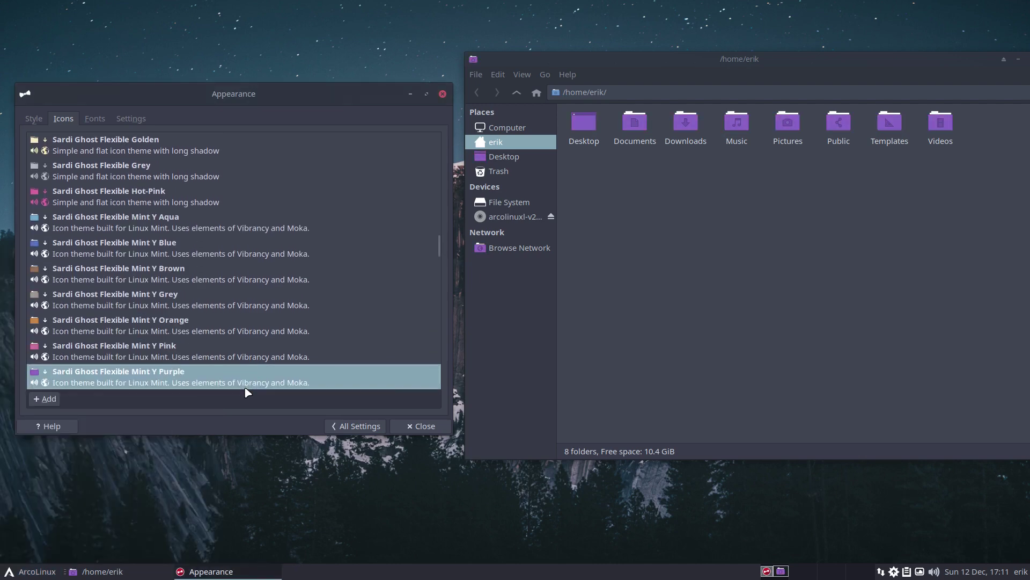
pyautogui.press('Down')
pyautogui.press('Down')
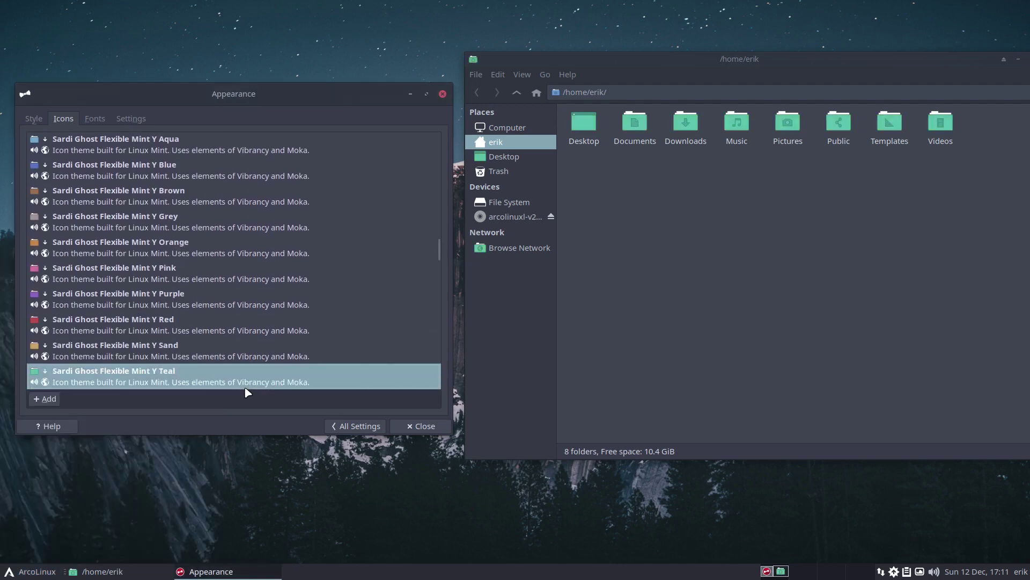
pyautogui.press('Down')
pyautogui.press('Down')
pyautogui.press('Down')
pyautogui.press('Down')
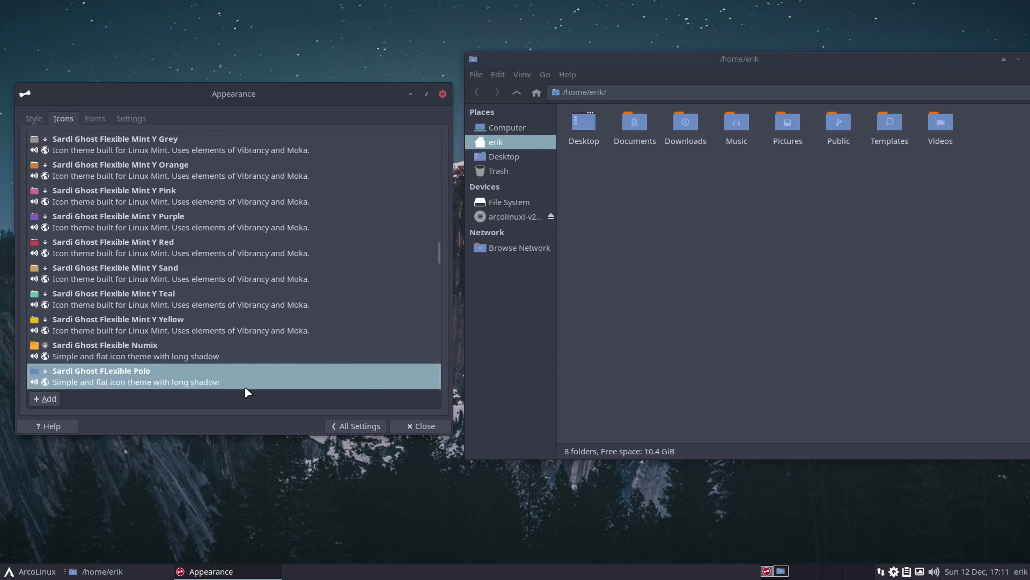
pyautogui.click(29, 570)
pyautogui.click(309, 390)
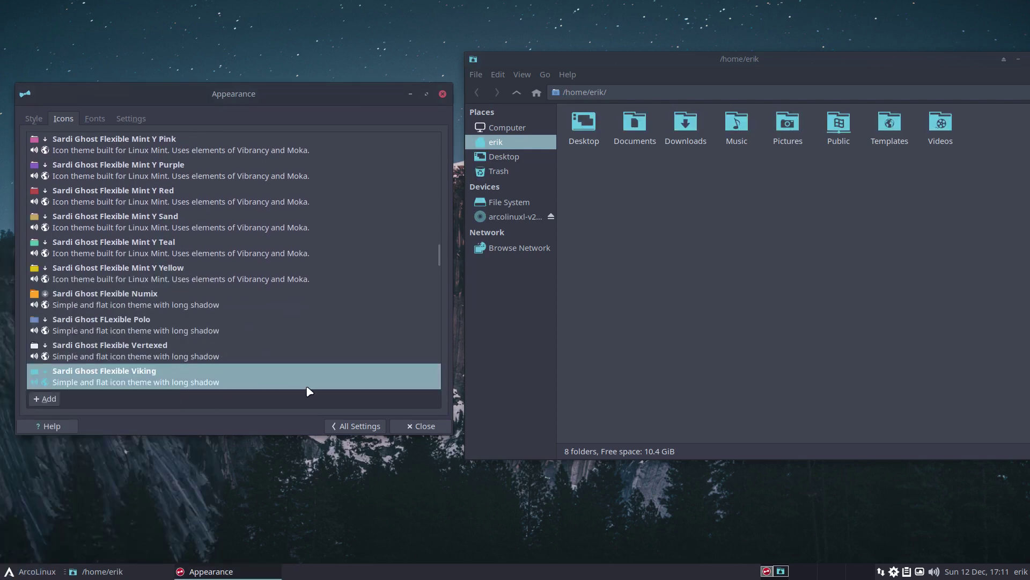
# Preview the icon themes from Sardi Ghost Flexible Vertexed through the Sardi Luv variants to Sardi Mint Y Teal
pyautogui.press('Down')
pyautogui.press('Down')
pyautogui.press('Down')
pyautogui.press('Down')
pyautogui.press('Down')
pyautogui.press('Down')
pyautogui.press('Down')
pyautogui.press('Down')
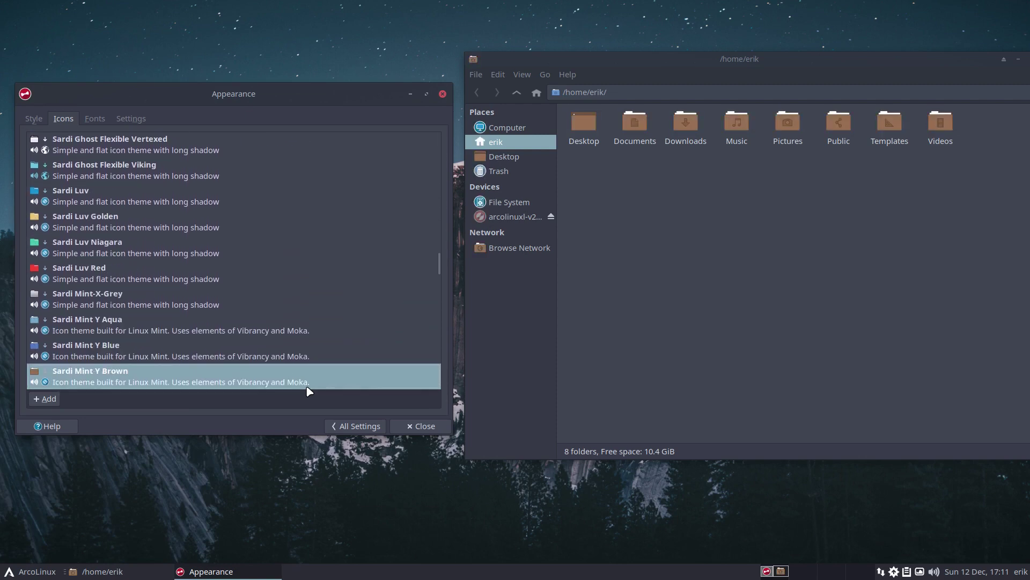
pyautogui.press('Down')
pyautogui.press('Down')
pyautogui.press('Down')
pyautogui.press('Down')
pyautogui.press('Down')
pyautogui.press('Down')
pyautogui.press('Down')
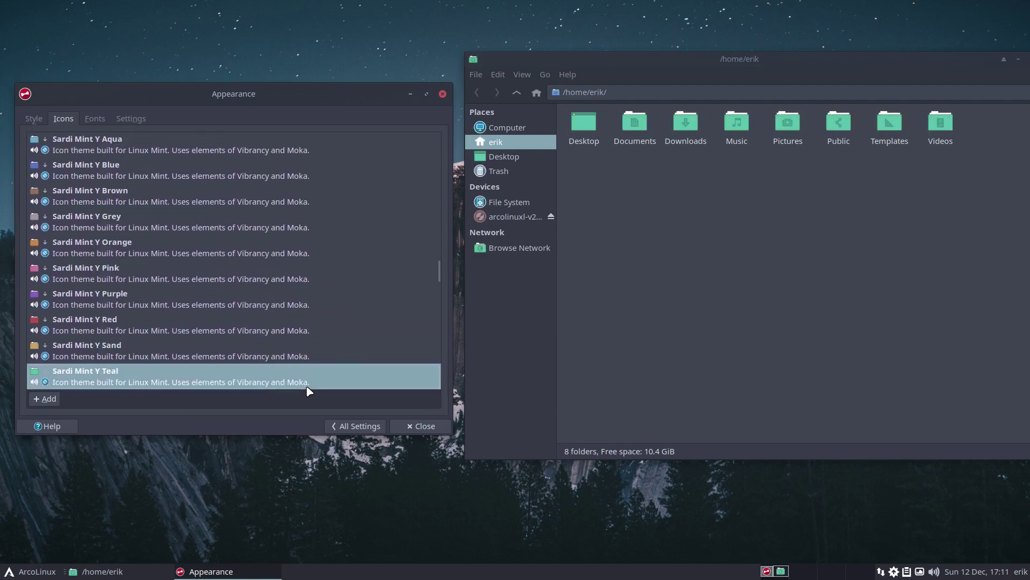
# Preview the icon themes from Sardi Mint Y Yellow through the Sardi Mono variants to Sardi Mono Mint Y Pink
pyautogui.press('Down')
pyautogui.press('Down')
pyautogui.press('Down')
pyautogui.press('Down')
pyautogui.press('Down')
pyautogui.press('Down')
pyautogui.press('Down')
pyautogui.press('Down')
pyautogui.press('Down')
pyautogui.press('Down')
pyautogui.press('Down')
pyautogui.press('Down')
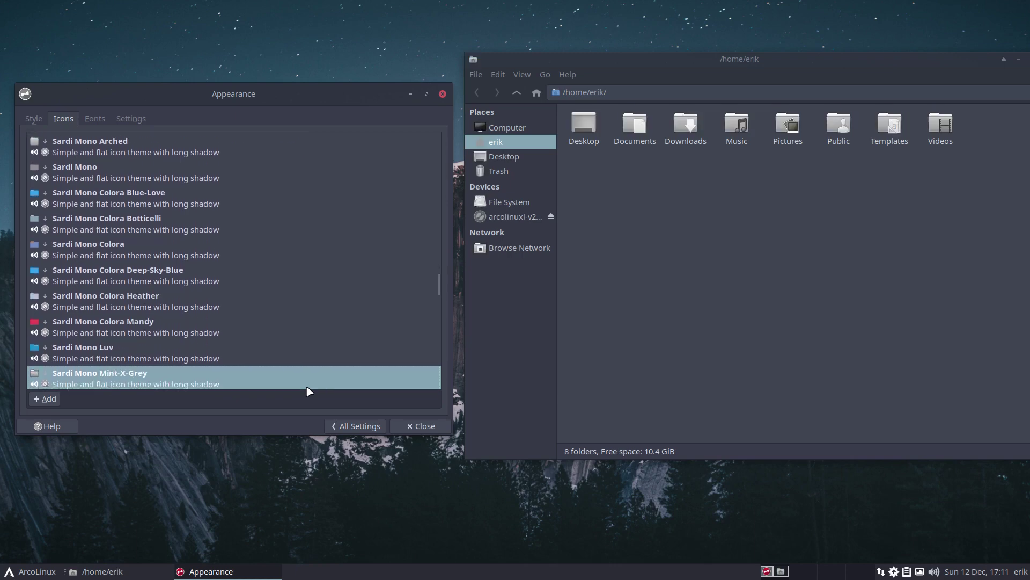
pyautogui.press('Down')
pyautogui.press('Down')
pyautogui.press('Down')
pyautogui.press('Down')
pyautogui.press('Down')
pyautogui.press('Down')
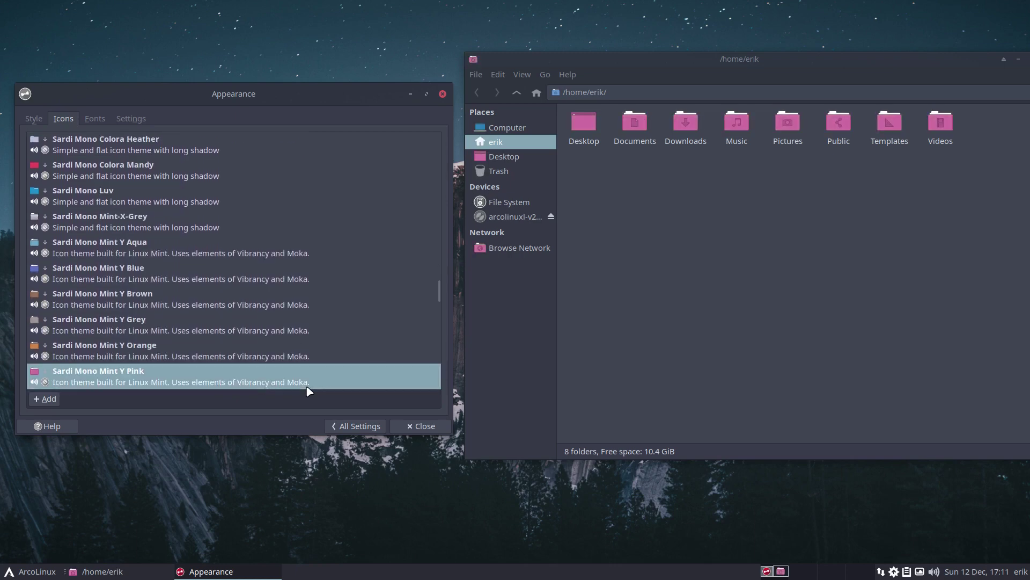
# Examine the Sardi Mono Mint Y Pink icons in the application launcher's Graphics, All Applications and Multimedia categories
pyautogui.click(52, 571)
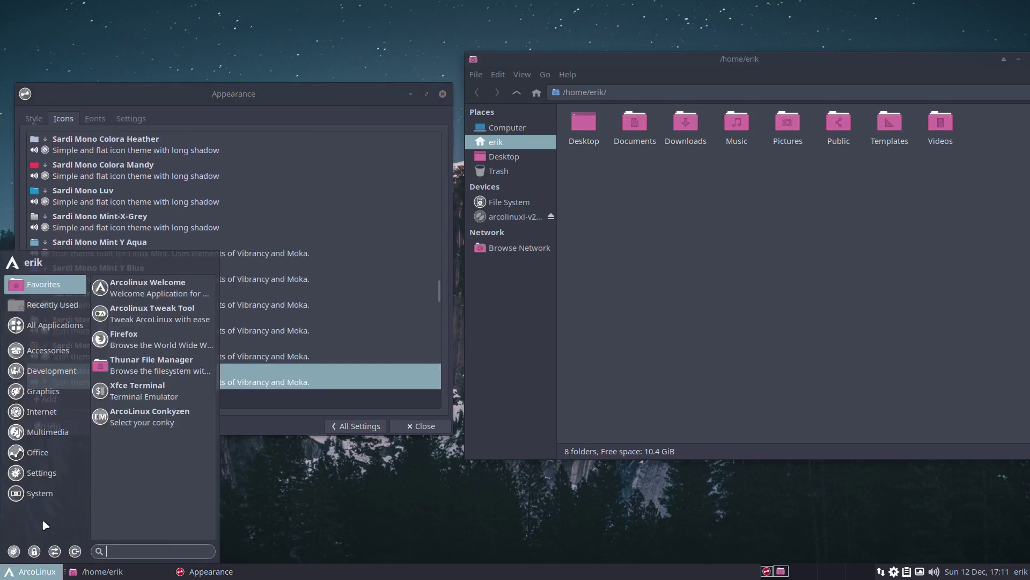
pyautogui.moveTo(44, 451)
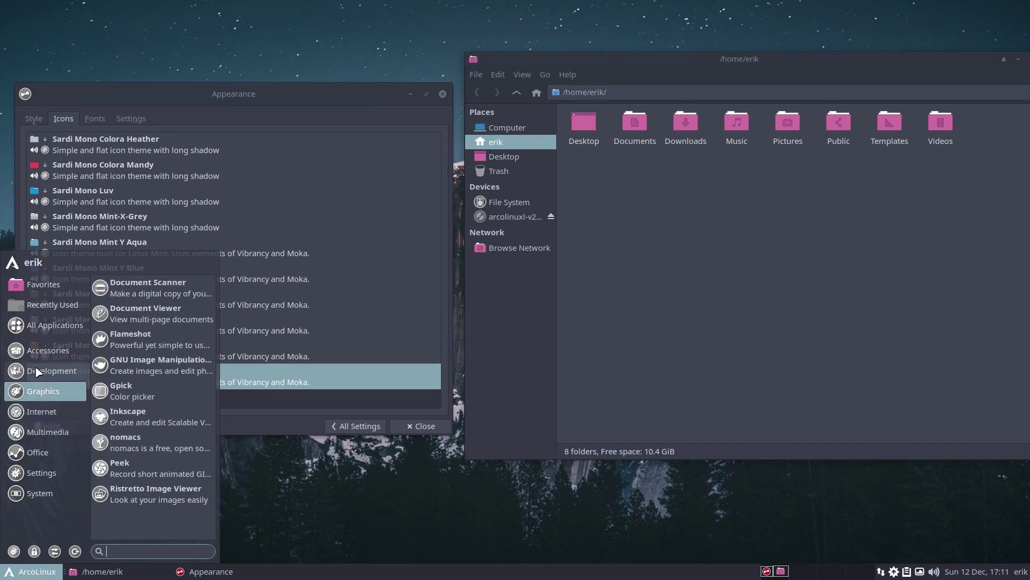
pyautogui.moveTo(48, 325)
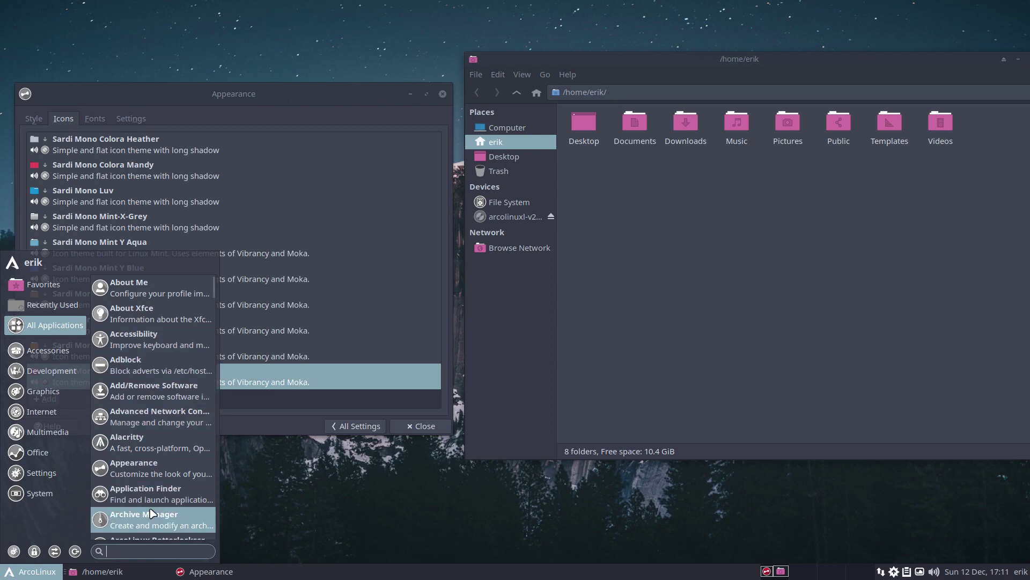
pyautogui.scroll(-5, 152, 513)
pyautogui.scroll(-2, 151, 513)
pyautogui.scroll(-3, 152, 513)
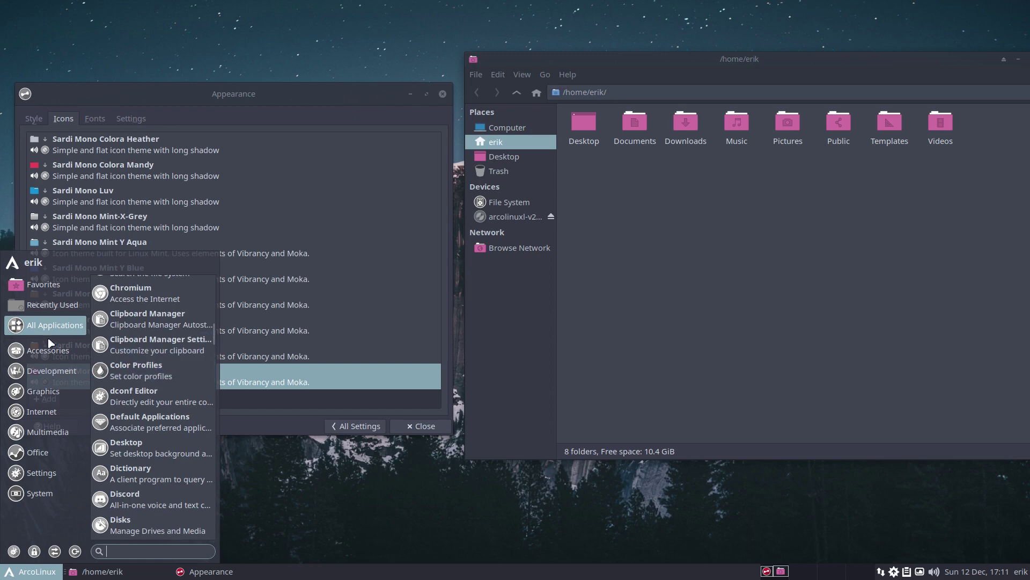
pyautogui.moveTo(83, 432)
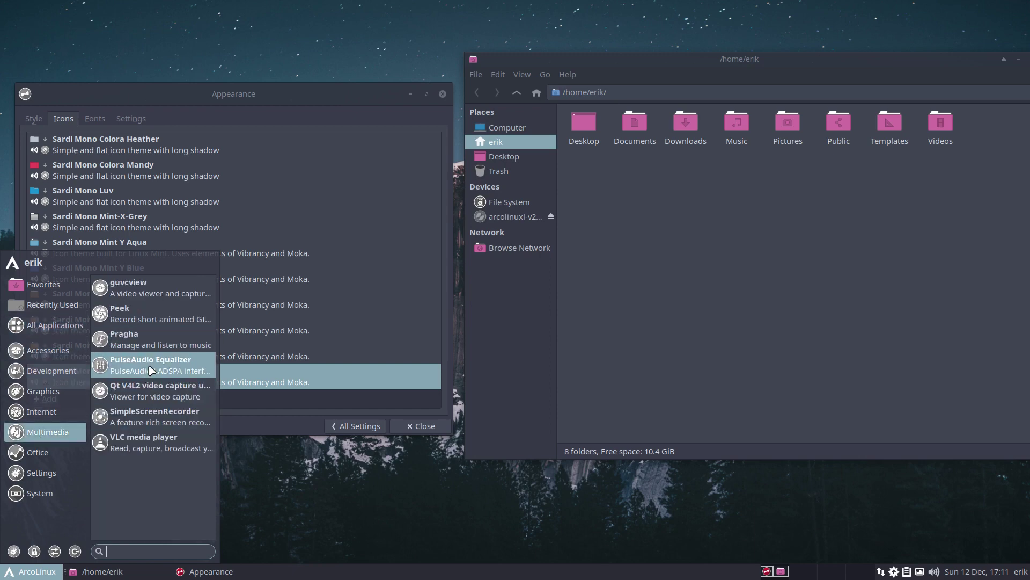
pyautogui.click(204, 391)
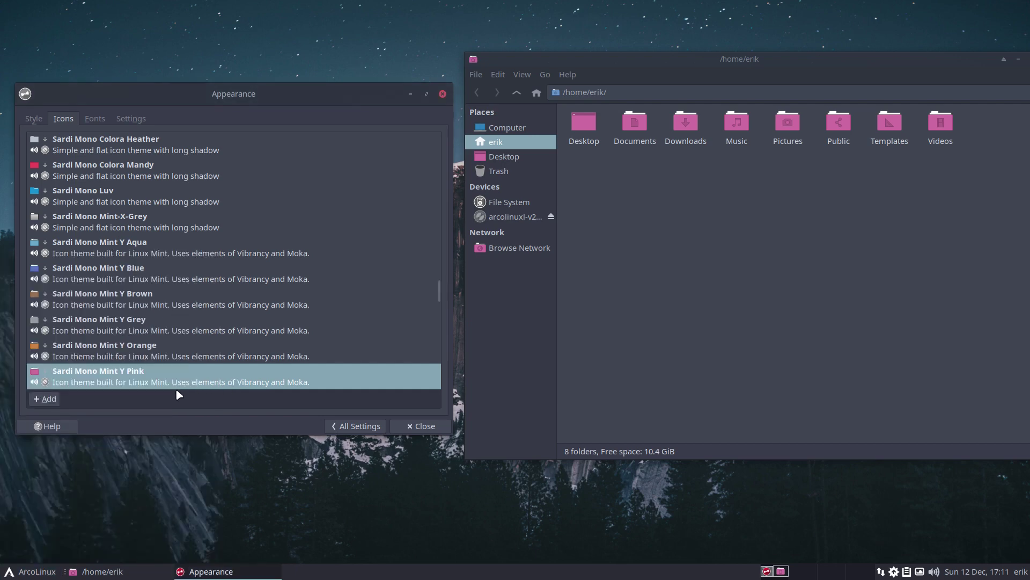
# Preview the icon themes from Sardi Mono Mint Y Purple to Sardi Mono Mint Y Yellow and check the application launcher icons
pyautogui.press('Down')
pyautogui.press('Down')
pyautogui.press('Down')
pyautogui.press('Down')
pyautogui.press('Down')
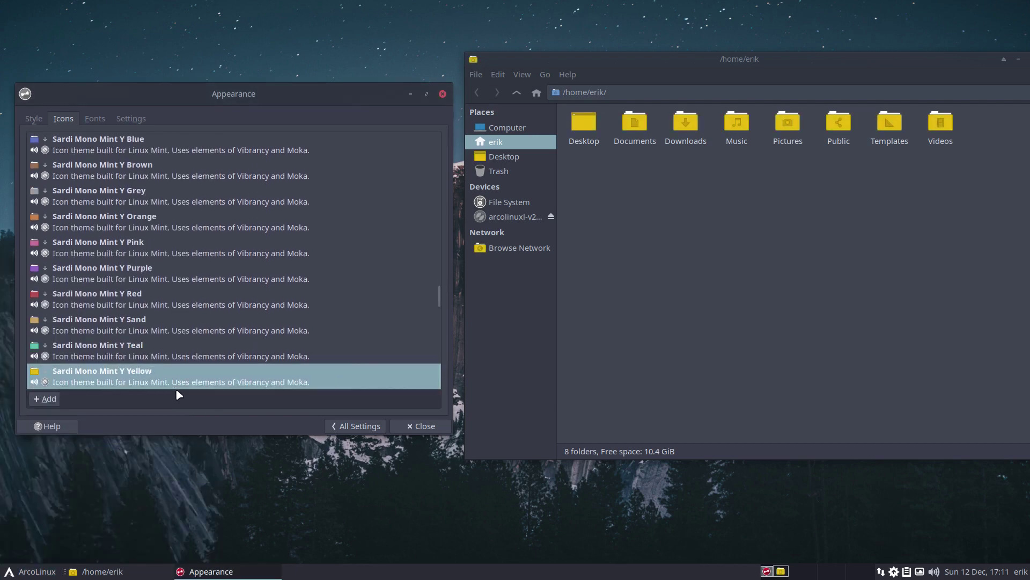
pyautogui.click(43, 574)
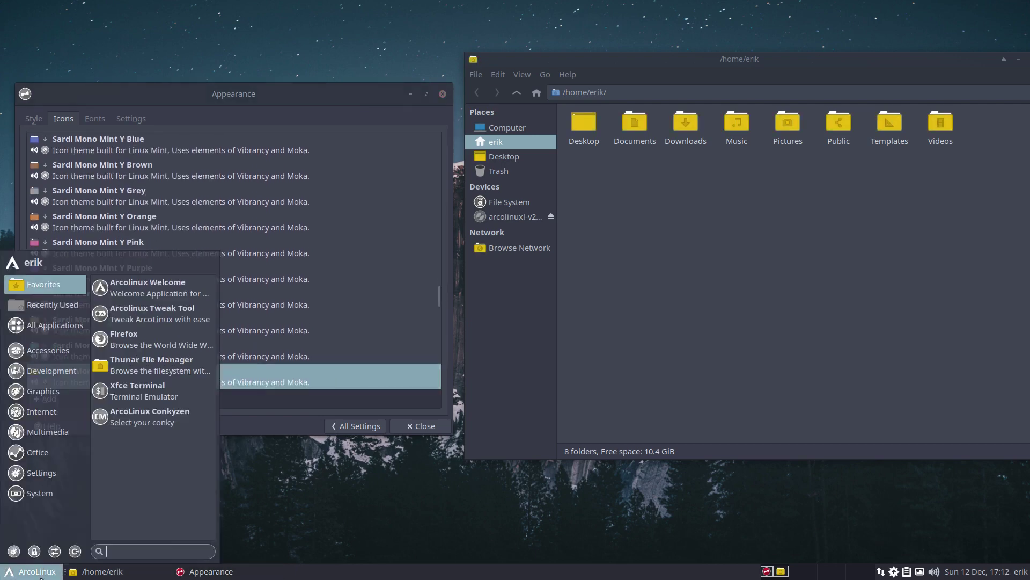
pyautogui.click(263, 381)
# Preview the icon themes from Sardi Mono Numix to Sardi Mono Numix Colora Polo
pyautogui.press('Down')
pyautogui.press('Down')
pyautogui.press('Down')
pyautogui.press('Down')
pyautogui.press('Down')
pyautogui.press('Down')
pyautogui.press('Down')
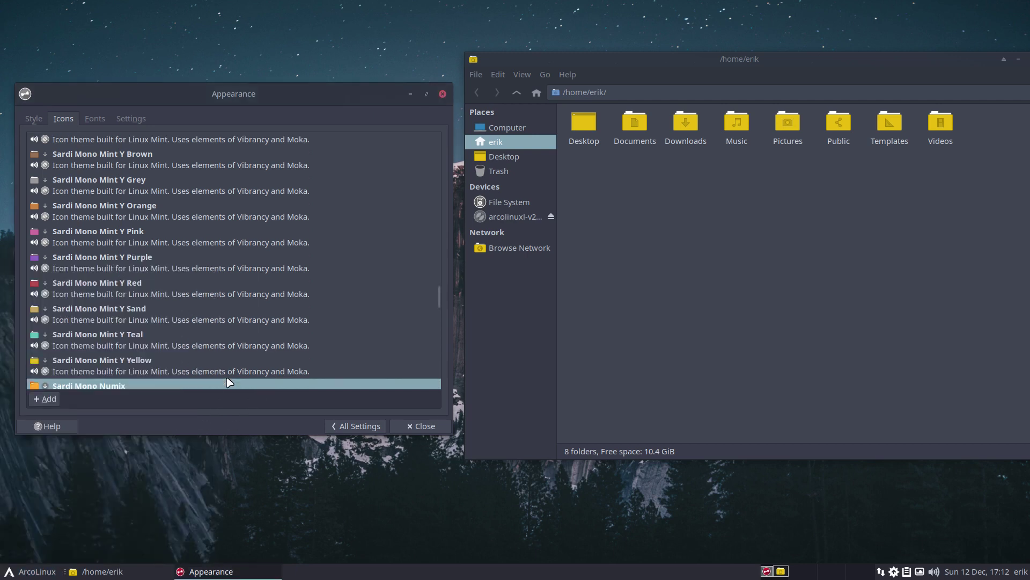
pyautogui.press('Down')
pyautogui.press('Down')
pyautogui.press('Down')
pyautogui.press('Down')
pyautogui.press('Down')
pyautogui.press('Down')
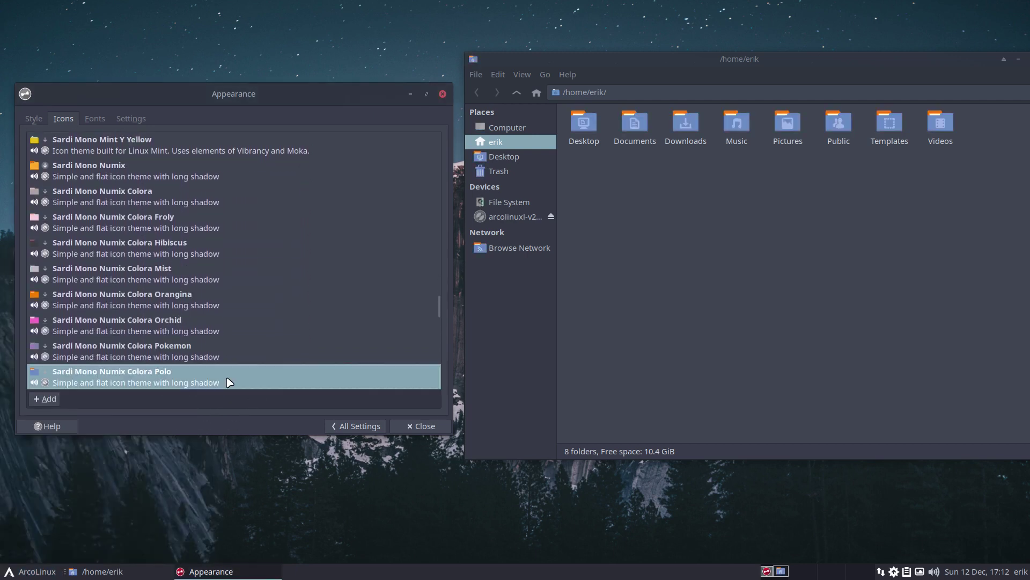
# Preview the icon themes from Sardi Mono Numix Colora Tacao to Sardi Mono Papirus Colora Violet
pyautogui.press('Down')
pyautogui.press('Down')
pyautogui.press('Down')
pyautogui.press('Down')
pyautogui.press('Down')
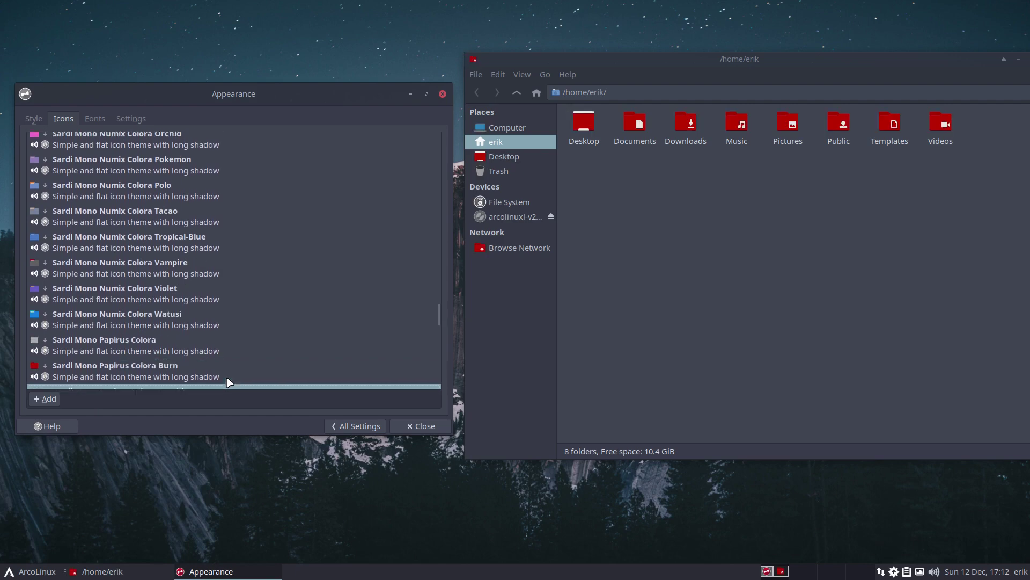
pyautogui.press('Down')
pyautogui.press('Down')
pyautogui.press('Down')
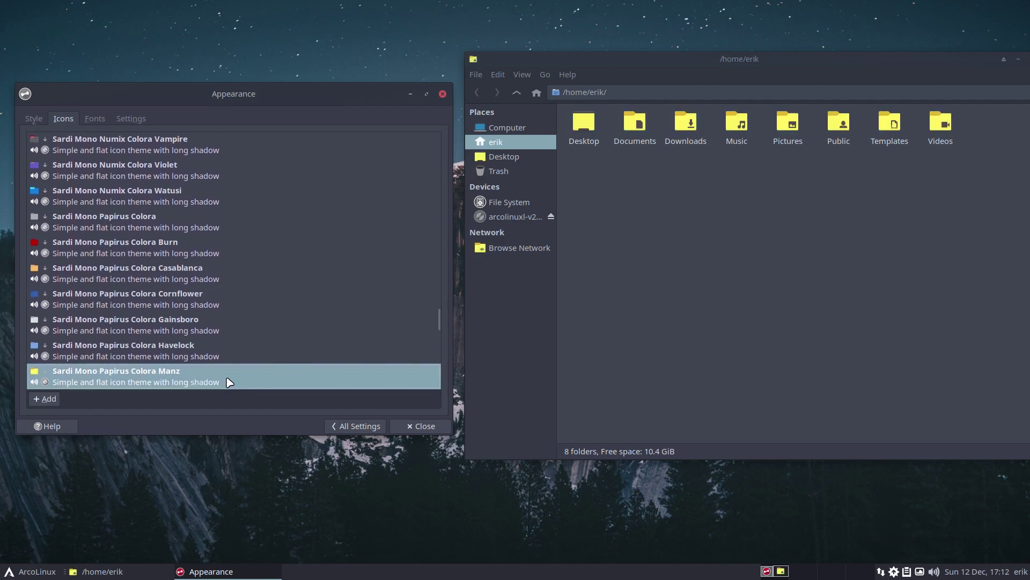
pyautogui.press('Down')
pyautogui.press('Down')
pyautogui.press('Down')
pyautogui.press('Down')
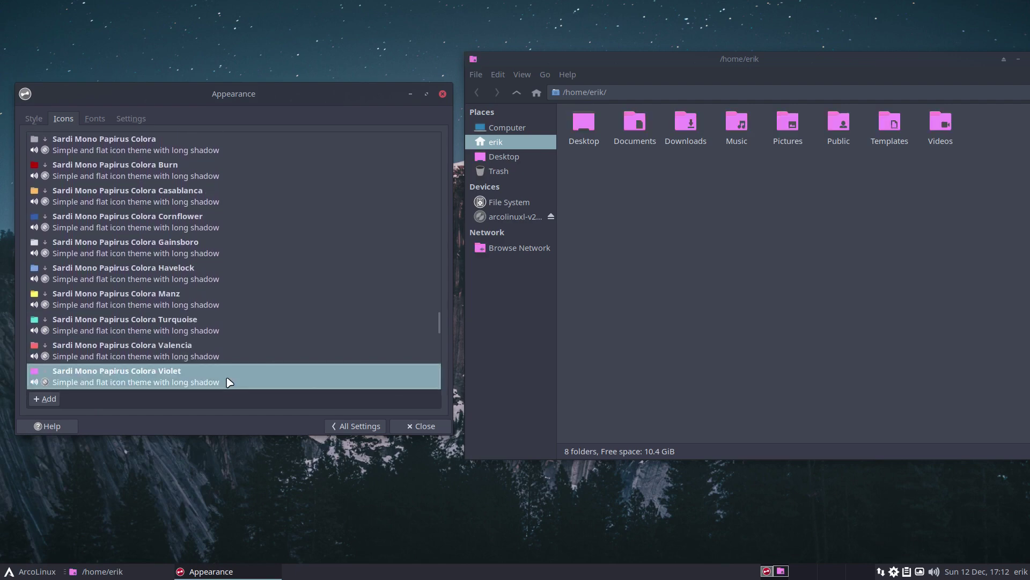
# Preview the icon themes from Sardi Mono Vertexed to Sardi Orb Colora Aquamarine and check the application launcher icons
pyautogui.press('Down')
pyautogui.press('Down')
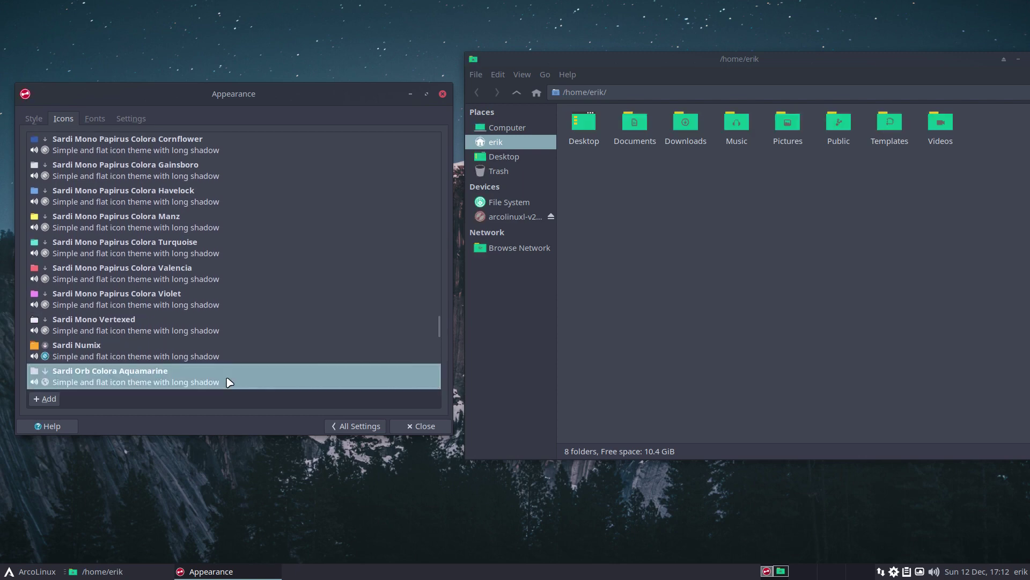
pyautogui.click(31, 571)
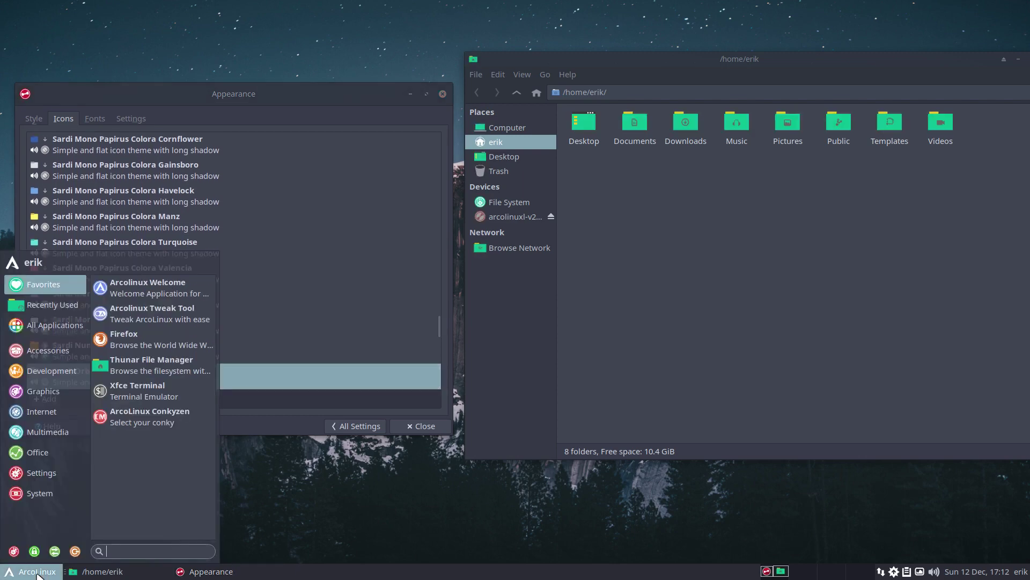
pyautogui.click(290, 388)
# Apply the Sardi Orb Colora Arc icon theme
pyautogui.press('Down')
pyautogui.press('Down')
pyautogui.press('Down')
pyautogui.press('Down')
pyautogui.press('Down')
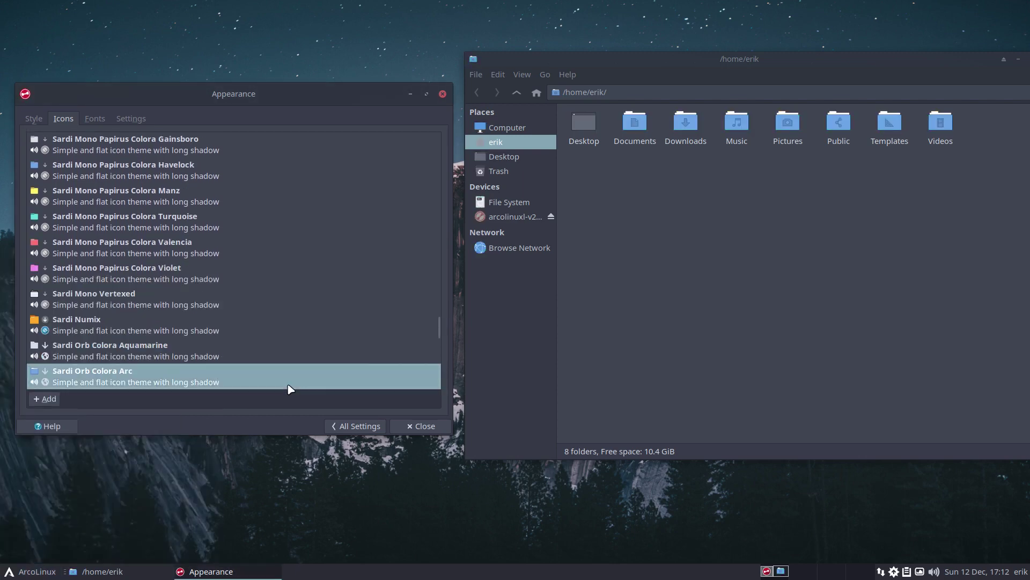
# Preview the icon themes from Sardi Orb Colora Bitter-Lemon to Sardi Orb Colora Mint Y Sand
pyautogui.press('Down')
pyautogui.press('Down')
pyautogui.press('Down')
pyautogui.press('Down')
pyautogui.press('Down')
pyautogui.press('Down')
pyautogui.press('Down')
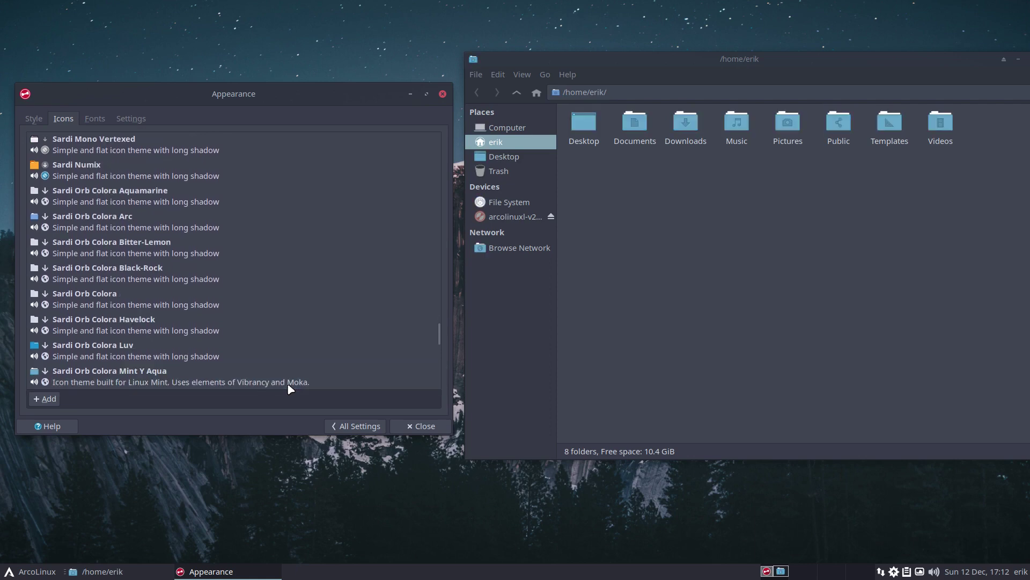
pyautogui.press('Down')
pyautogui.press('Down')
pyautogui.press('Down')
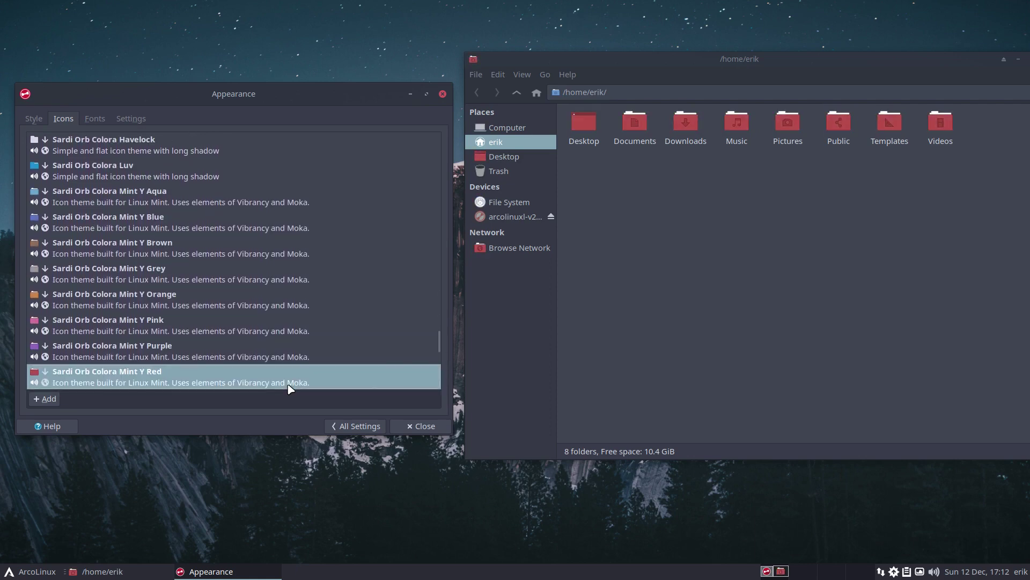
# List the installable Sardi icon packages in a terminal by completing "sudo pacman -S sardi-", and move the terminal clear of the theme list
pyautogui.hotkey('ctrl', 'alt', 'Return')
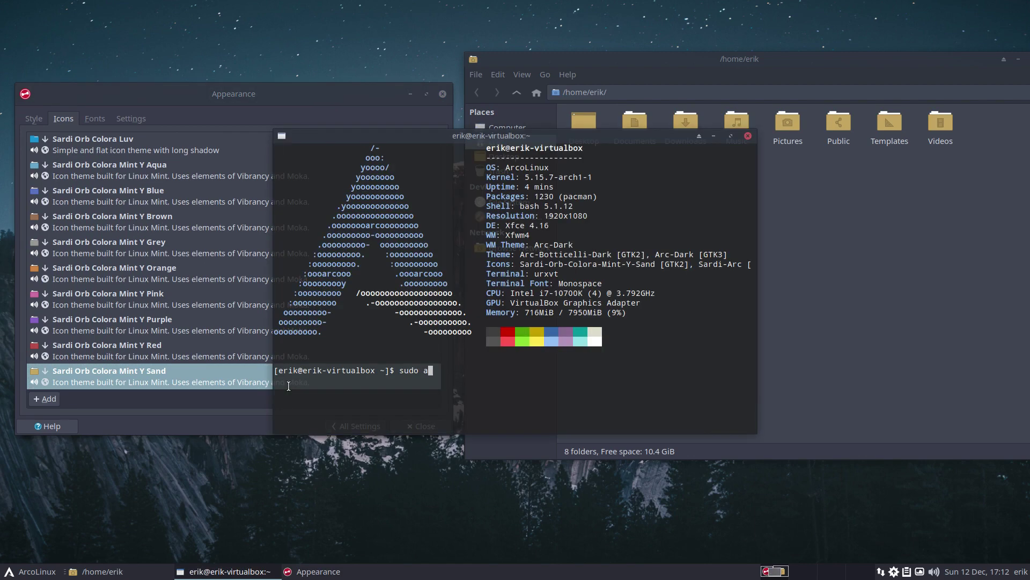
pyautogui.write('sudo pacman -S sardi-')
pyautogui.press('Tab')
pyautogui.press('Tab')
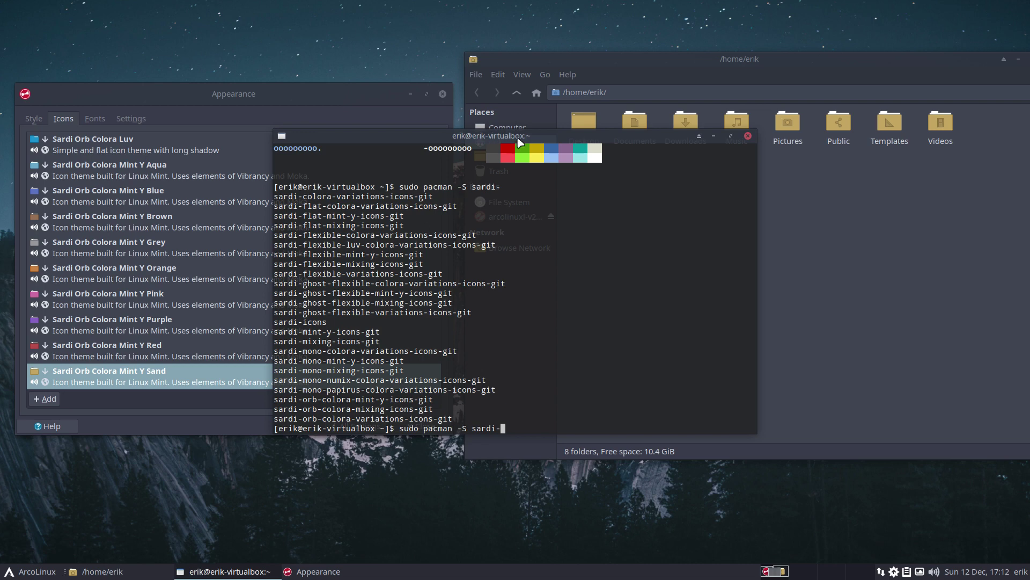
pyautogui.moveTo(520, 142); pyautogui.dragTo(784, 260)
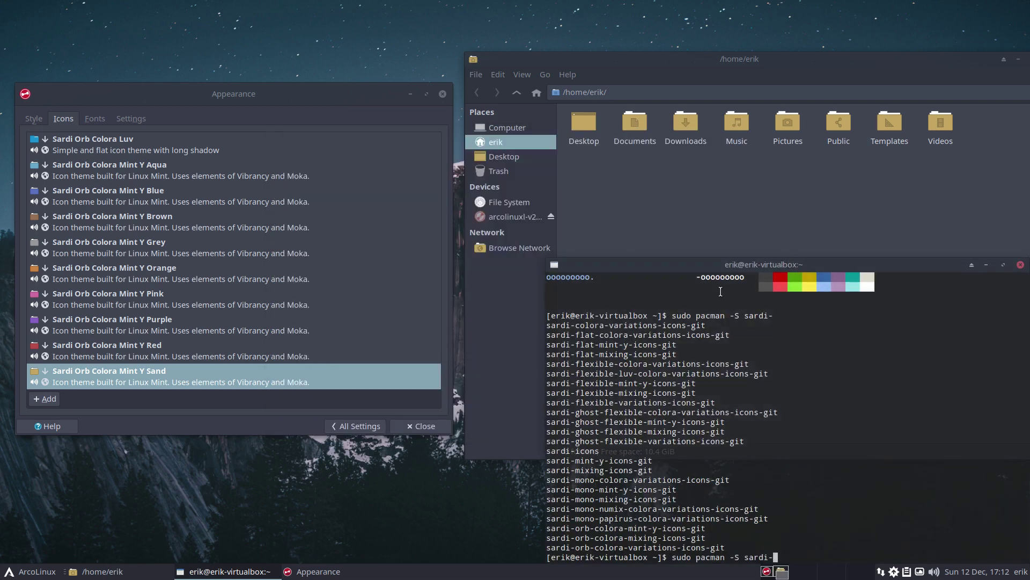
# Preview the icon themes from Sardi Orb Colora Mint Y Teal to Sardi Orb Colora Papirus Casablanca and check the application launcher icons
pyautogui.click(107, 381)
pyautogui.press('Down')
pyautogui.press('Down')
pyautogui.press('Down')
pyautogui.press('Down')
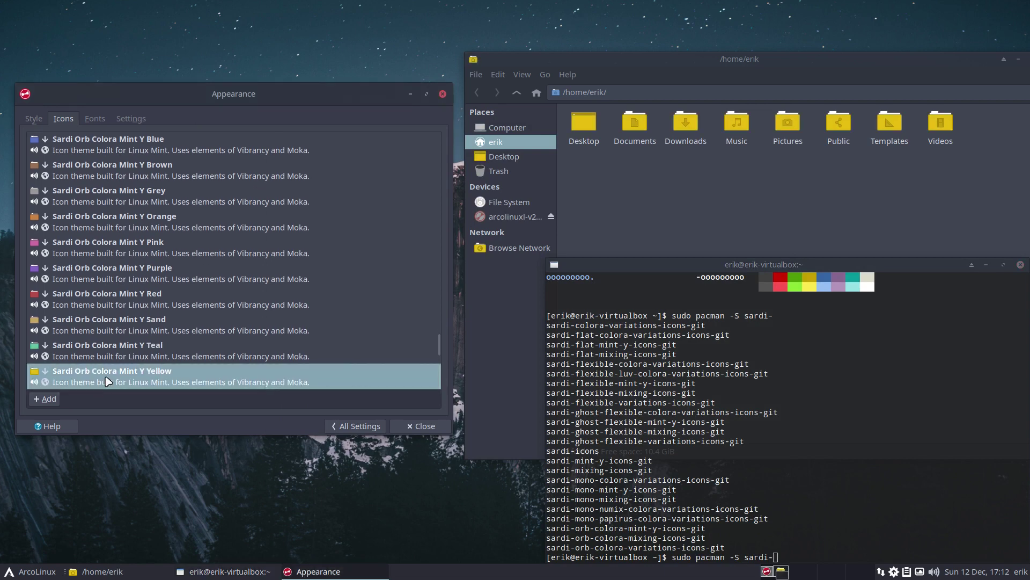
pyautogui.scroll(-1, 108, 381)
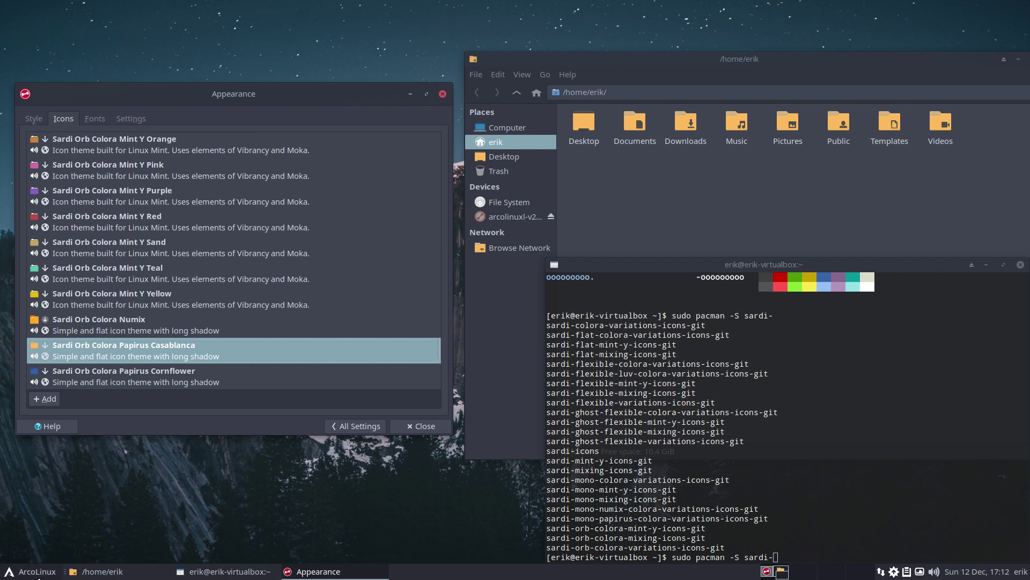
pyautogui.click(38, 574)
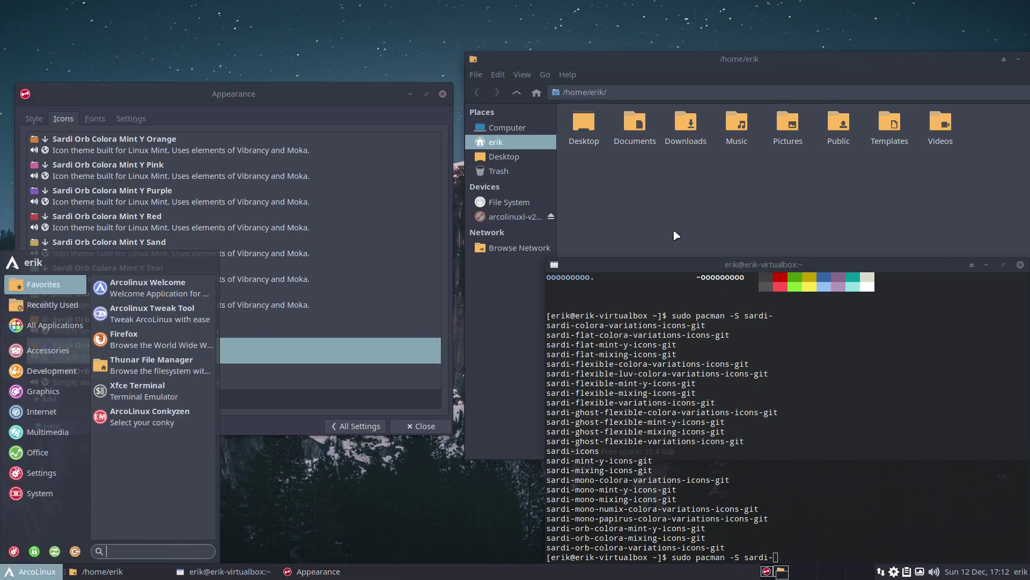
pyautogui.click(675, 183)
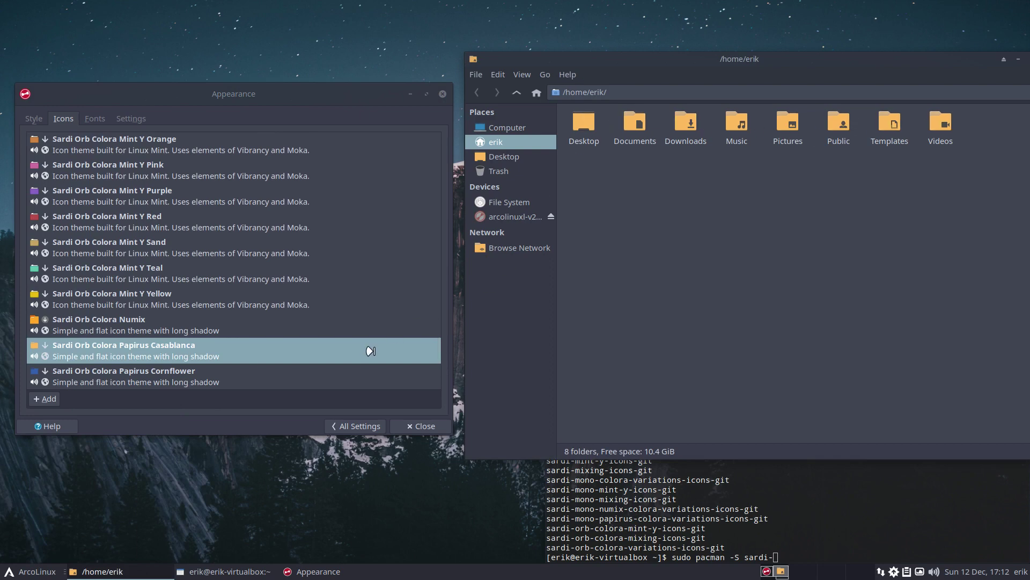
# Check the Sardi Mono Papirus Colora Casablanca icons in the application launcher, and apply the Sardi Mono Papirus Colora Havelock icon theme
pyautogui.scroll(-3, 134, 373)
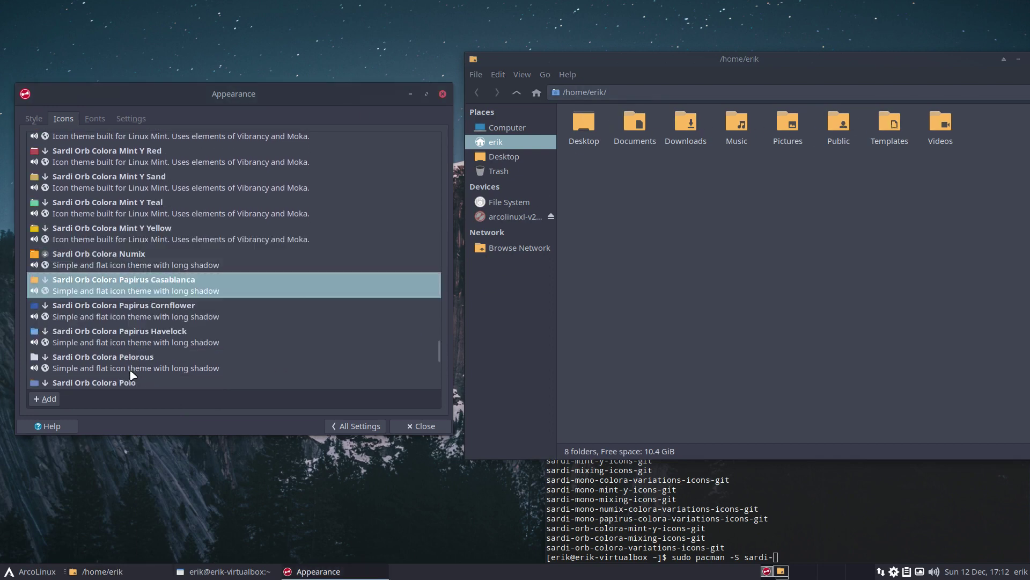
pyautogui.scroll(-7, 133, 374)
pyautogui.scroll(-3, 131, 374)
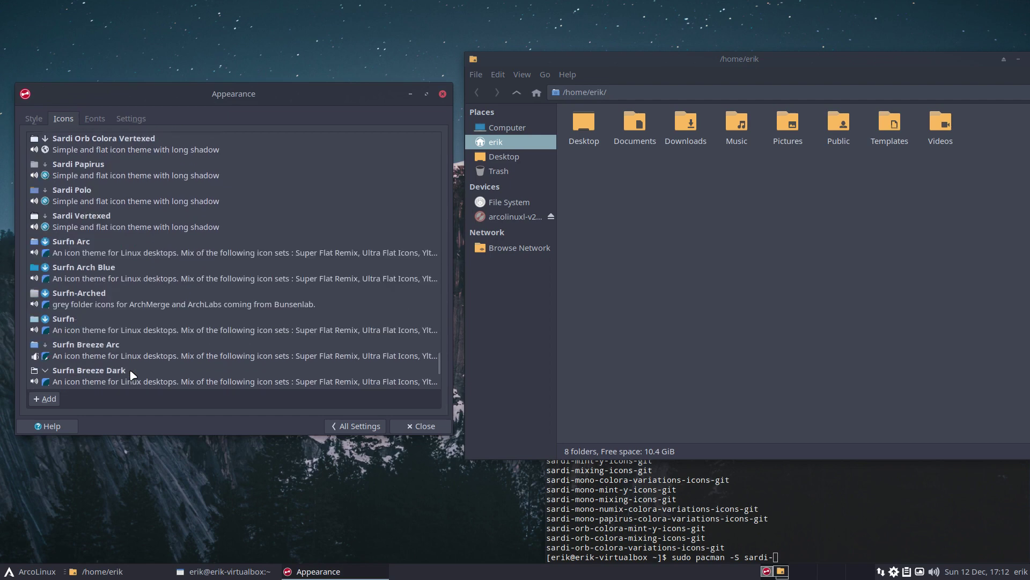
pyautogui.scroll(12, 132, 374)
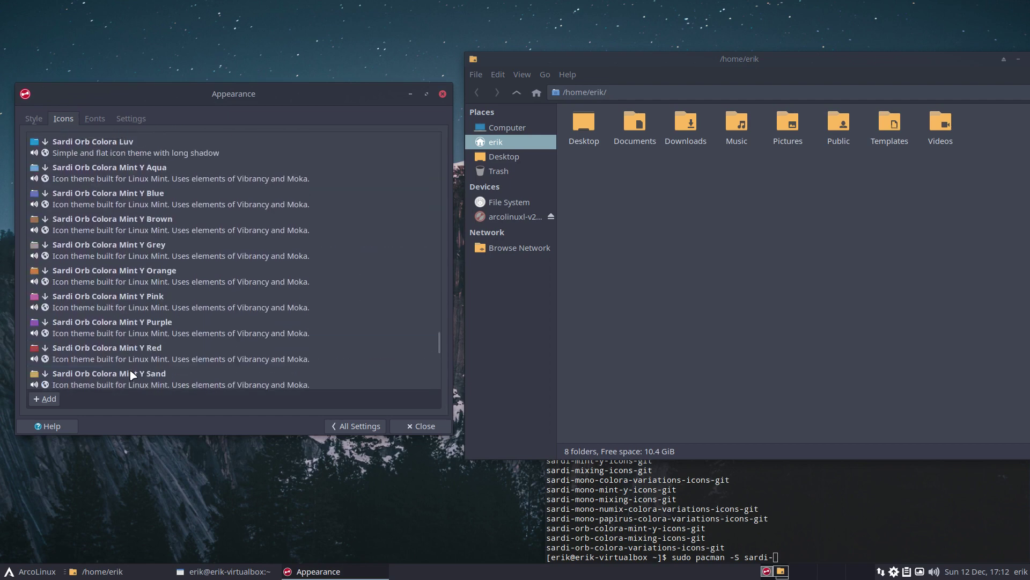
pyautogui.scroll(7, 132, 374)
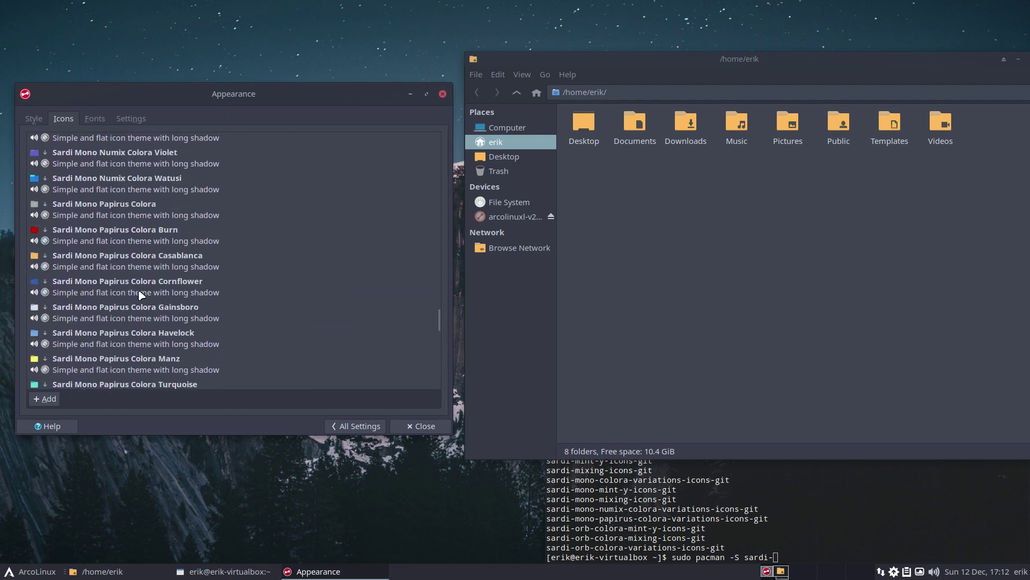
pyautogui.click(140, 266)
pyautogui.click(20, 577)
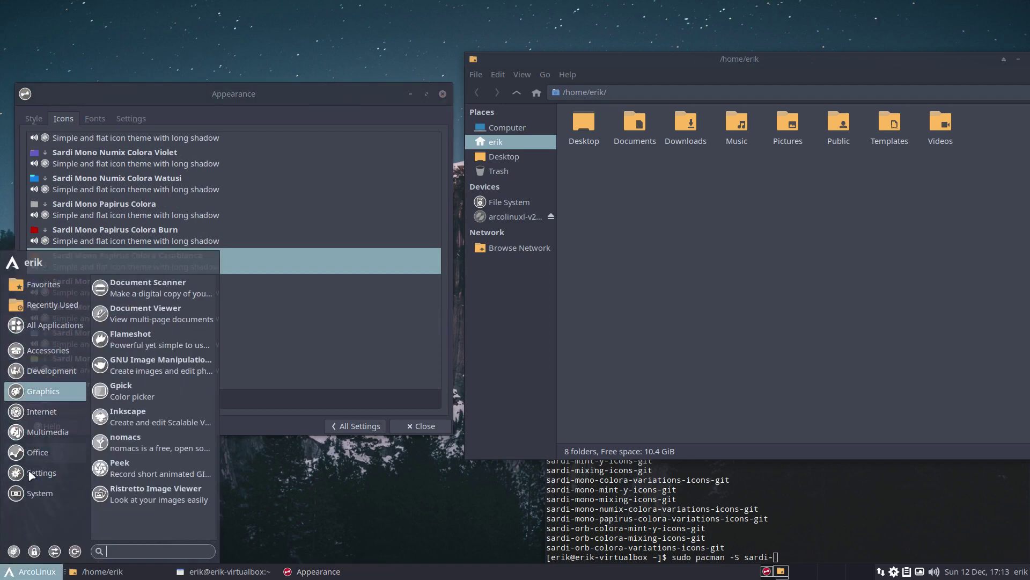
pyautogui.click(333, 340)
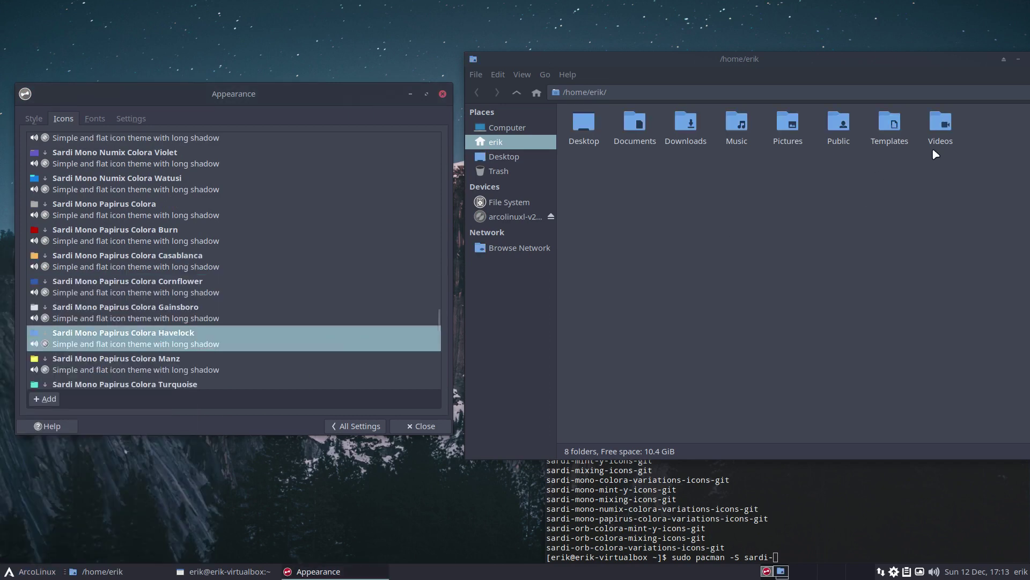
# Close the file manager, the Appearance settings and the terminal to clear the desktop
pyautogui.moveTo(1022, 62); pyautogui.dragTo(882, 73)
pyautogui.click(892, 71)
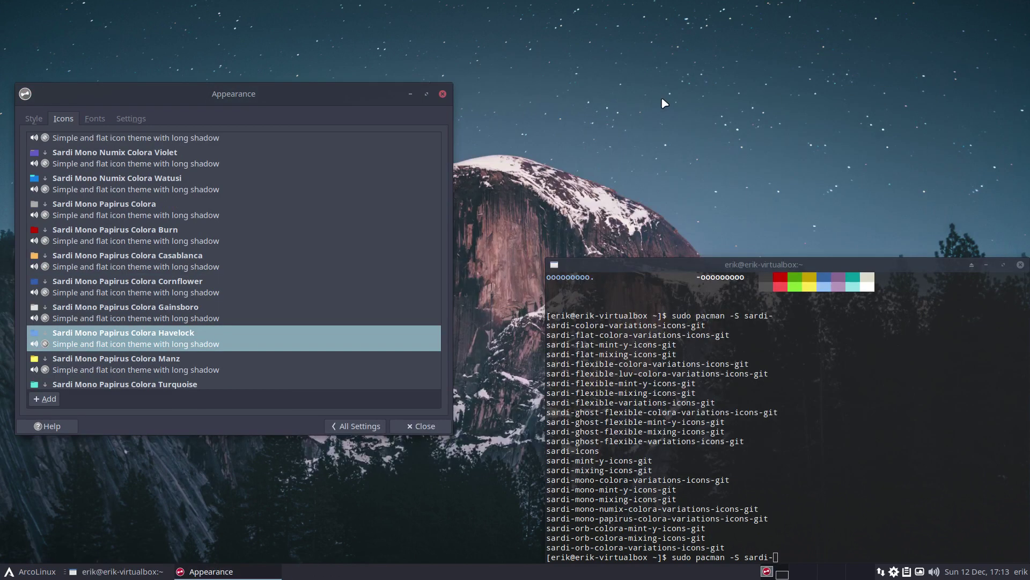
pyautogui.click(445, 94)
pyautogui.moveTo(844, 260); pyautogui.dragTo(577, 85)
pyautogui.click(751, 87)
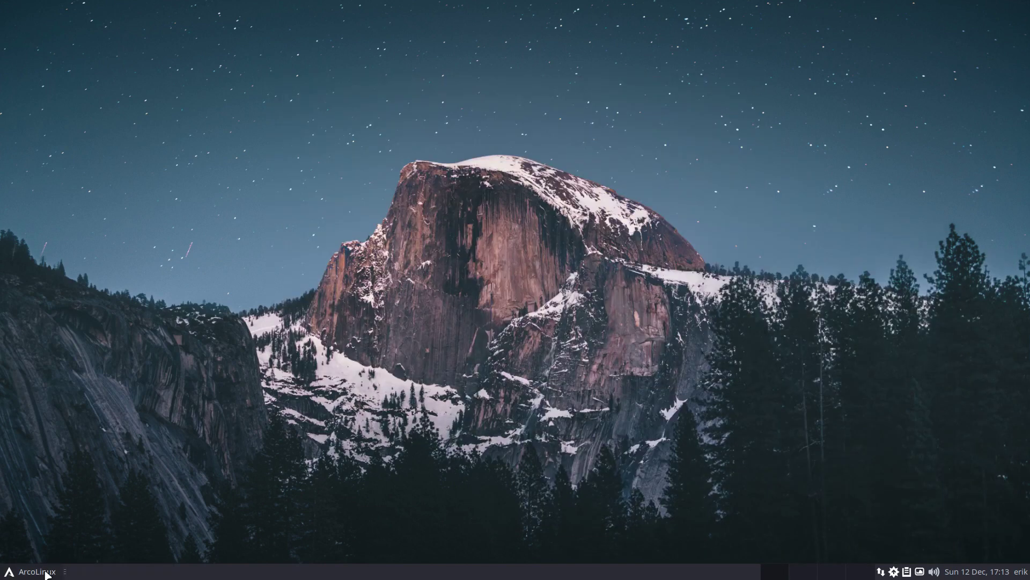